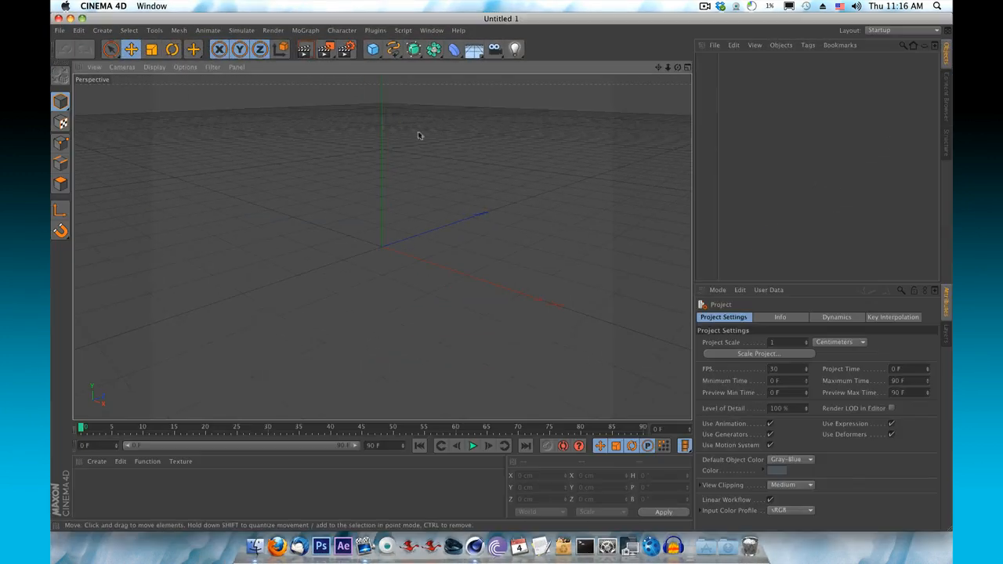
Create a cube and resize it to about 543 cm in X, 154 cm in Y and 336 cm in Z.
{"action": "left_click", "coordinate": [373, 52]}
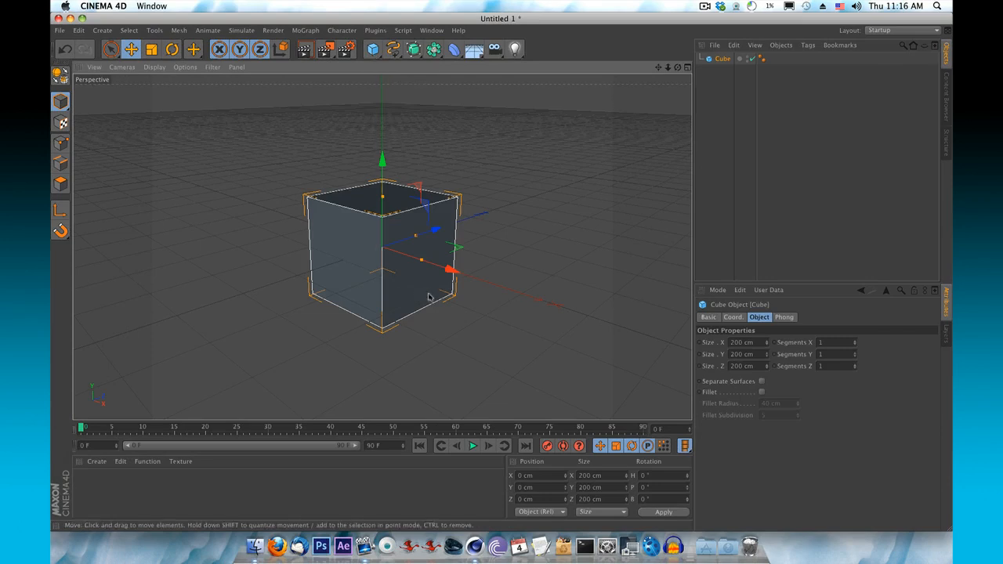
{"action": "left_click_drag", "start_coordinate": [421, 263], "coordinate": [504, 298]}
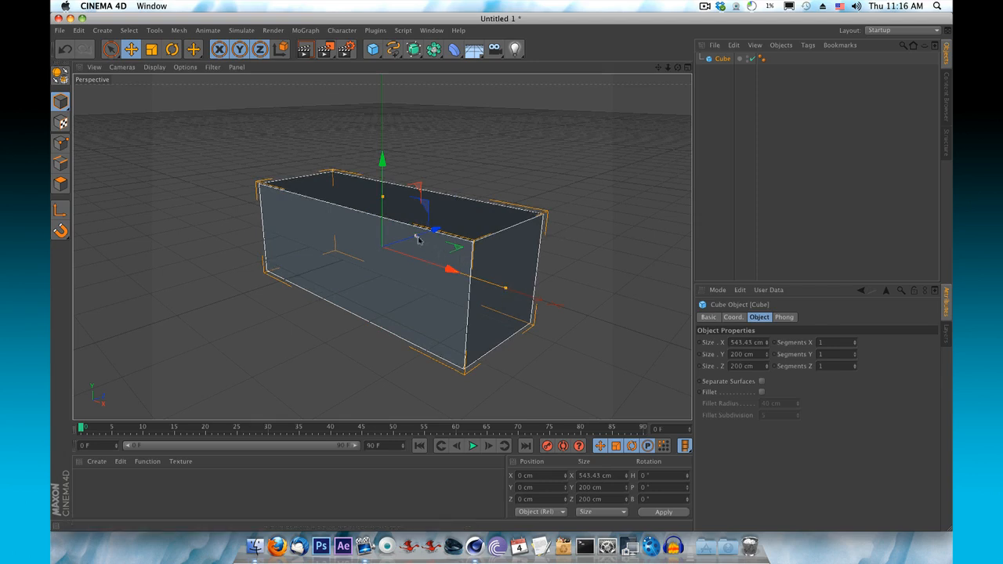
{"action": "left_click_drag", "start_coordinate": [433, 230], "coordinate": [439, 239]}
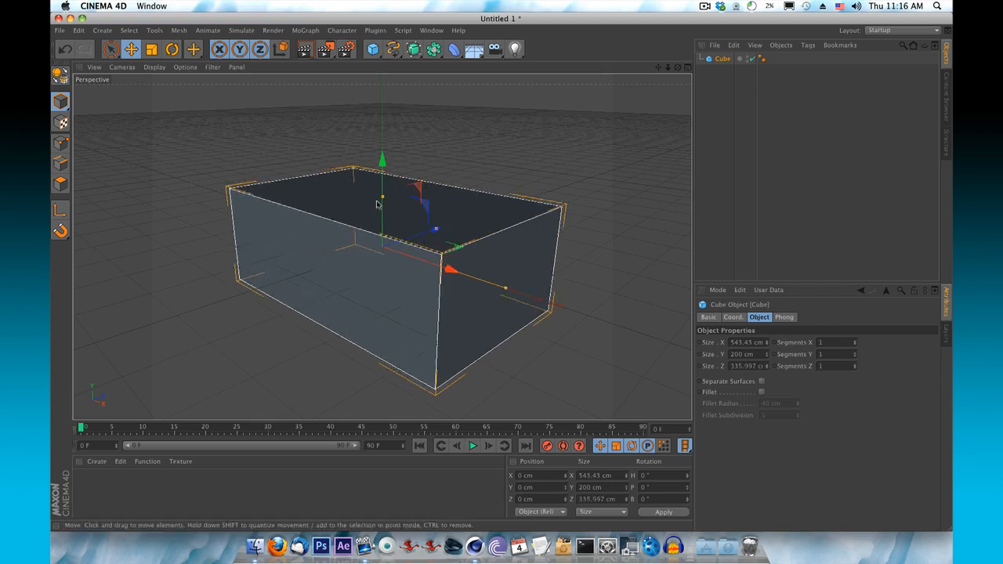
{"action": "left_click_drag", "start_coordinate": [383, 197], "coordinate": [389, 217]}
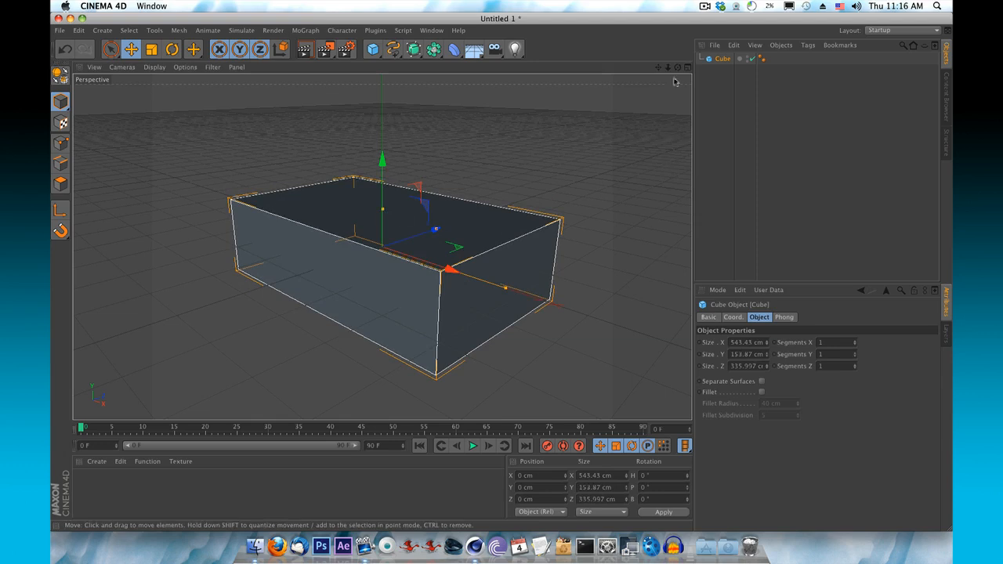
Raise the cube to about 75 cm in Y and convert it to an editable polygon object.
{"action": "left_click_drag", "start_coordinate": [677, 67], "coordinate": [731, 39]}
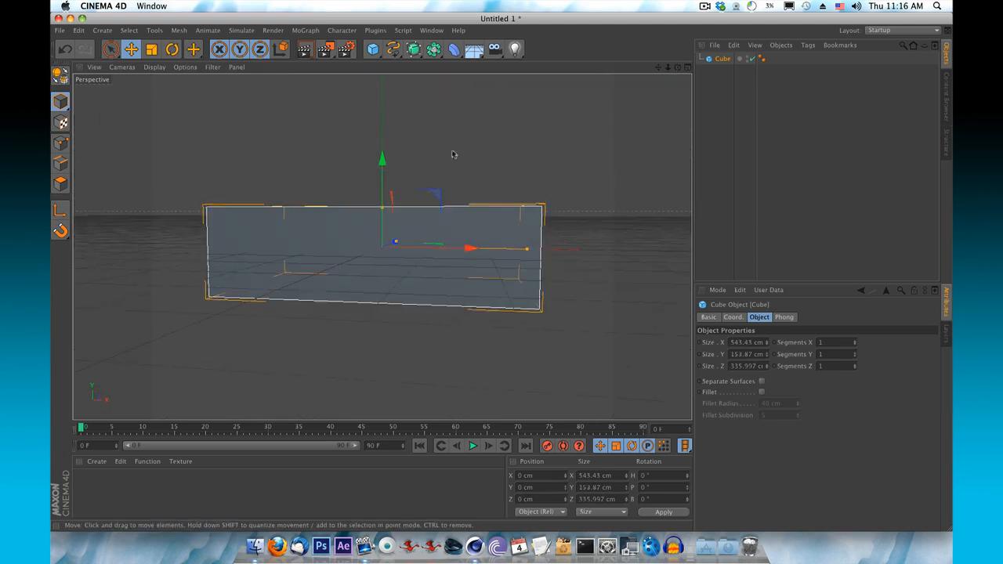
{"action": "left_click_drag", "start_coordinate": [389, 166], "coordinate": [385, 128]}
{"action": "mouse_move", "coordinate": [676, 69]}
{"action": "left_mouse_down"}
{"action": "mouse_move", "coordinate": [588, 172]}
{"action": "mouse_move", "coordinate": [560, 188]}
{"action": "mouse_move", "coordinate": [487, 179]}
{"action": "mouse_move", "coordinate": [609, 201]}
{"action": "mouse_move", "coordinate": [560, 198]}
{"action": "mouse_move", "coordinate": [592, 191]}
{"action": "mouse_move", "coordinate": [570, 191]}
{"action": "left_mouse_up"}
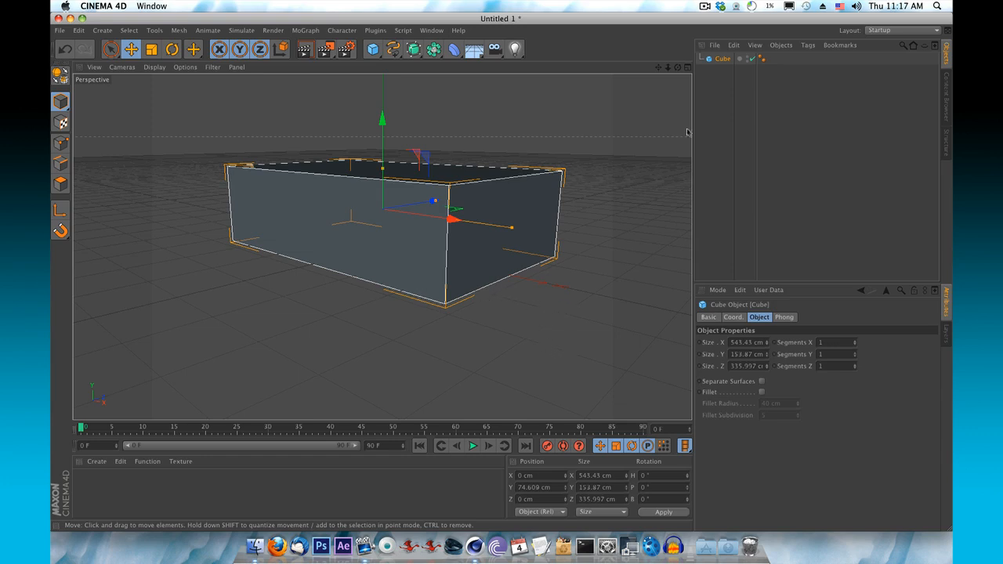
{"action": "key", "text": "c"}
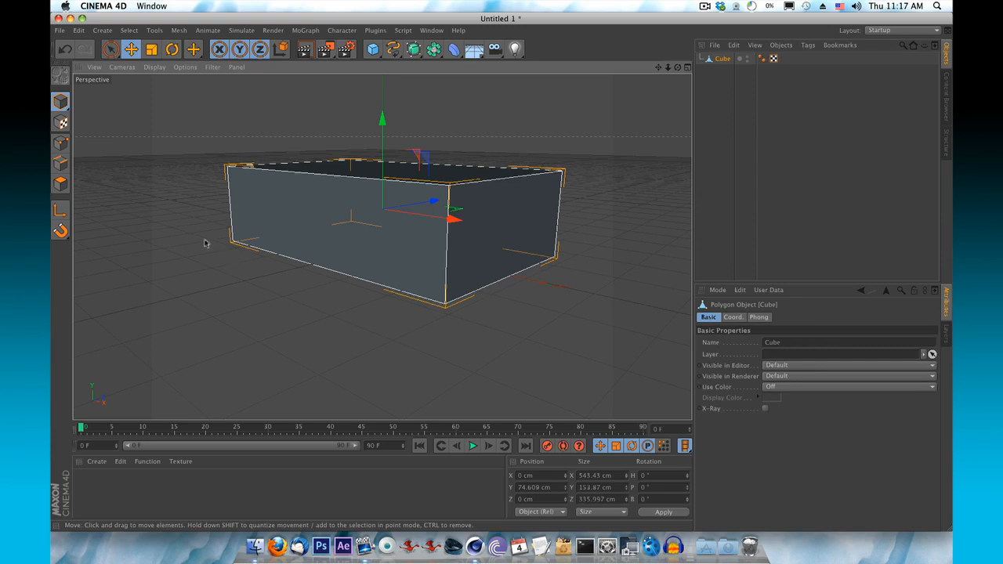
Select the bottom edge of the box's short +X end and rotate only its axis to a pitch of 0°.
{"action": "left_click", "coordinate": [60, 163]}
{"action": "left_click", "coordinate": [480, 298]}
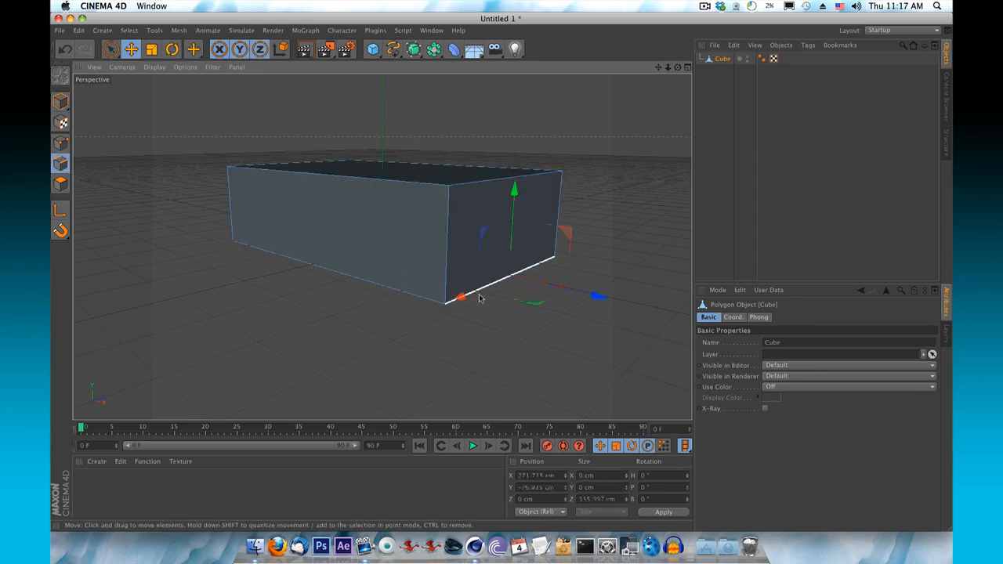
{"action": "left_click", "coordinate": [580, 324]}
{"action": "left_click", "coordinate": [503, 278]}
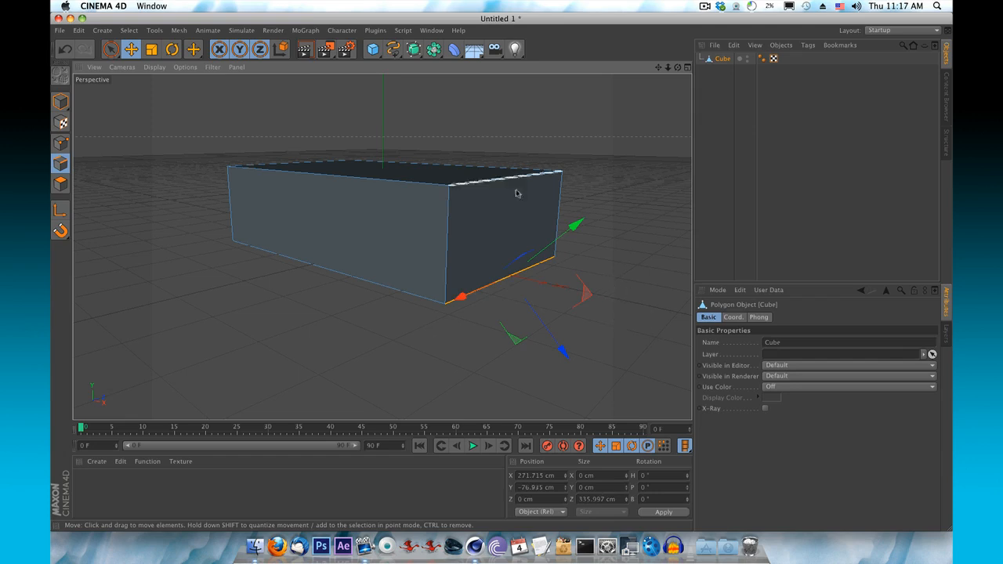
{"action": "left_click", "coordinate": [173, 50]}
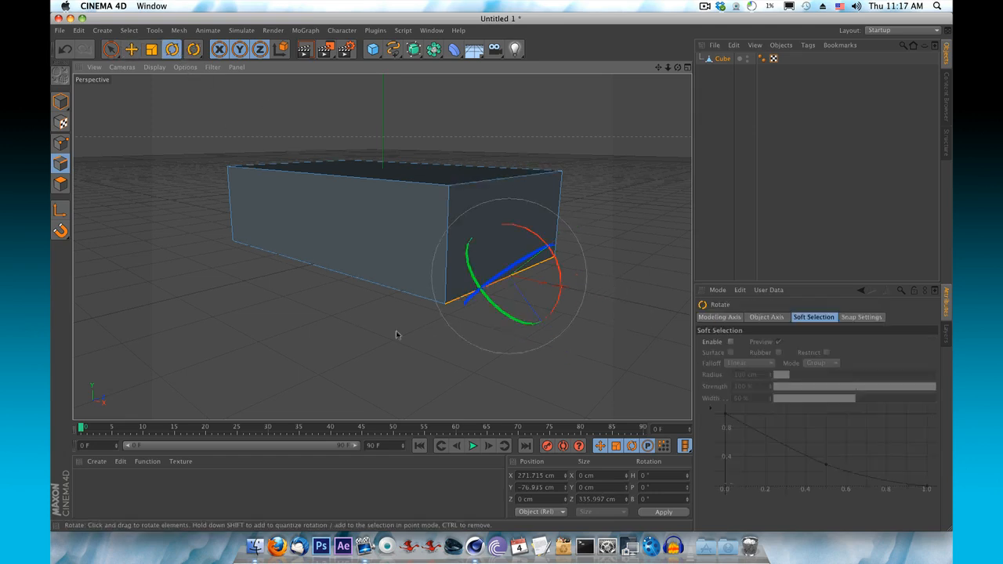
{"action": "left_click_drag", "start_coordinate": [679, 68], "coordinate": [625, 103]}
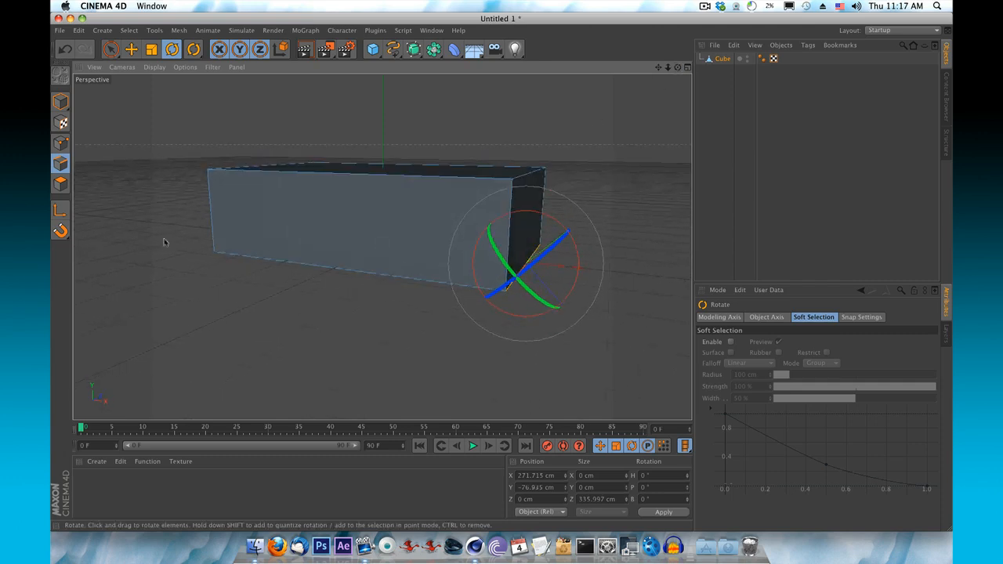
{"action": "left_click", "coordinate": [64, 215]}
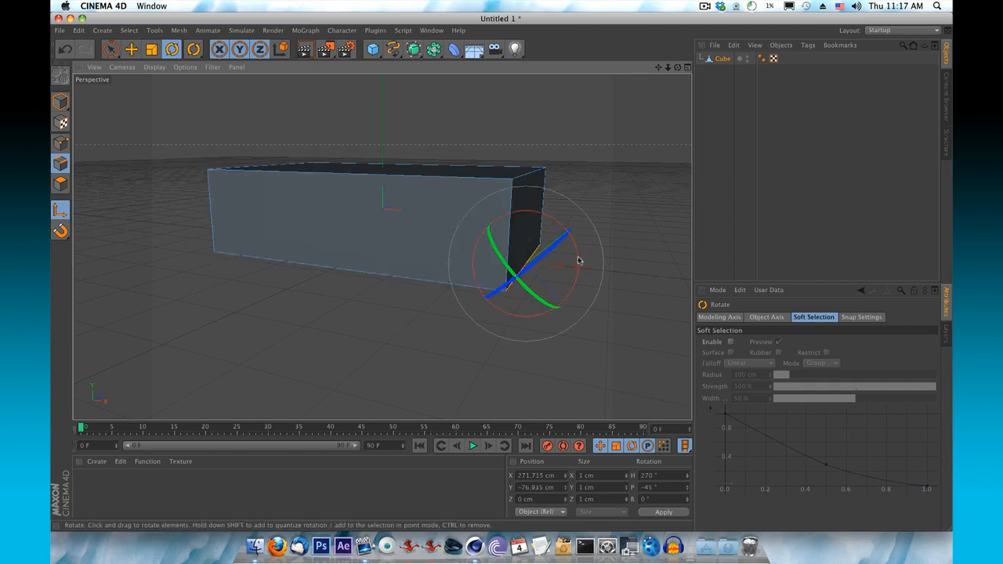
{"action": "left_click_drag", "start_coordinate": [582, 256], "coordinate": [560, 228]}
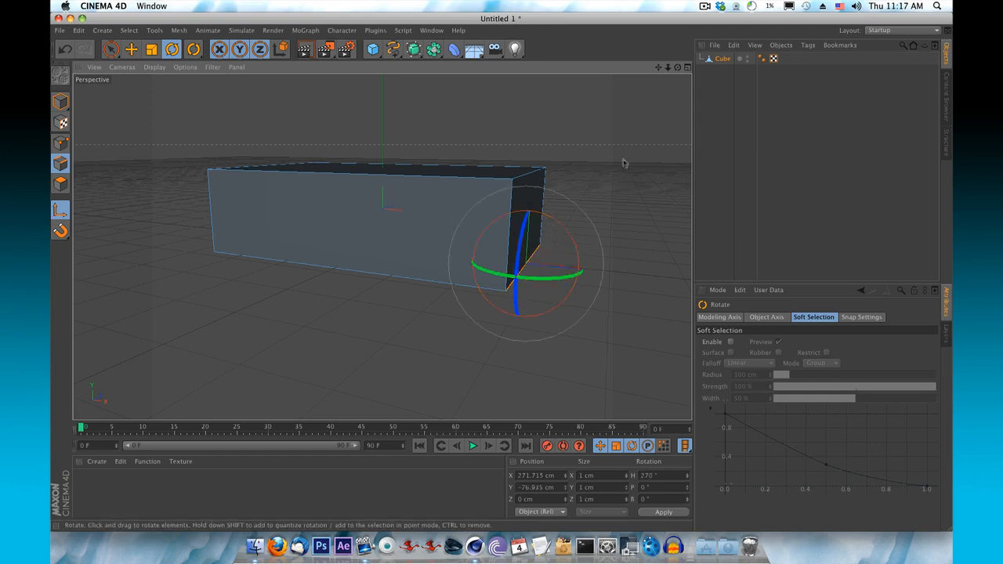
{"action": "left_click_drag", "start_coordinate": [677, 67], "coordinate": [382, 246]}
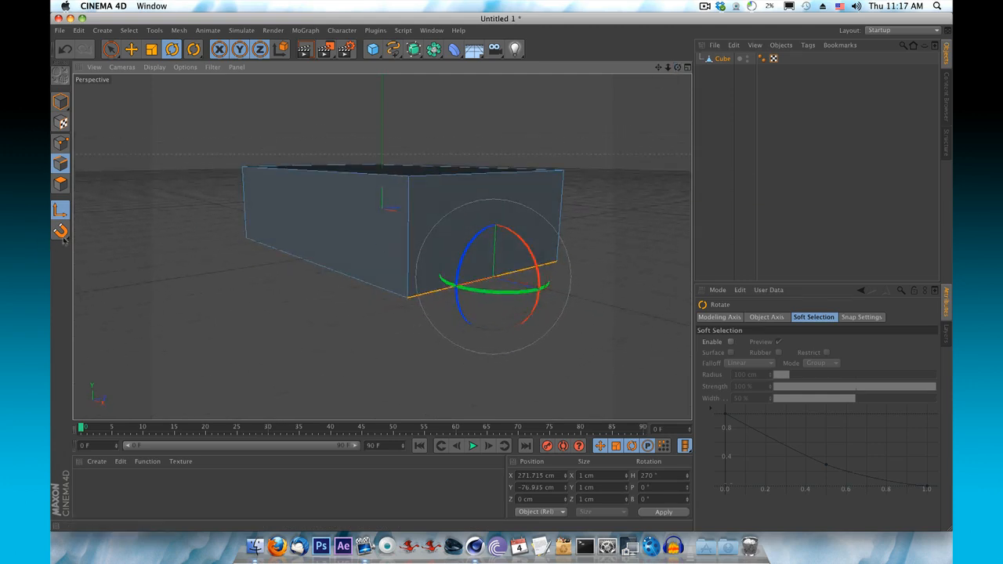
Extrude the selected bottom edge horizontally outward along its axis by about 287 cm to form a flat floor polygon.
{"action": "left_click", "coordinate": [131, 50]}
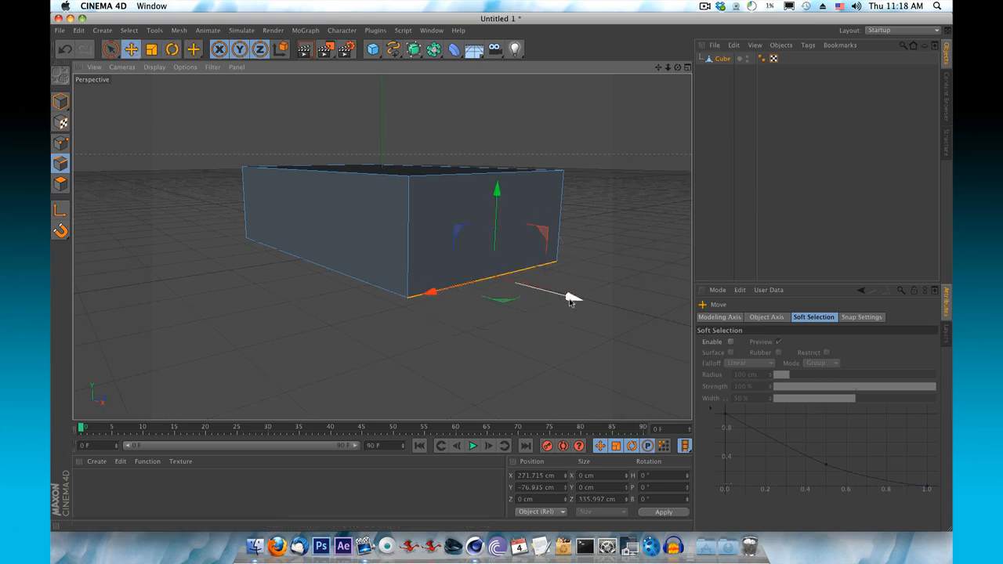
{"action": "left_click_drag", "start_coordinate": [570, 298], "coordinate": [784, 403], "text": "ctrl"}
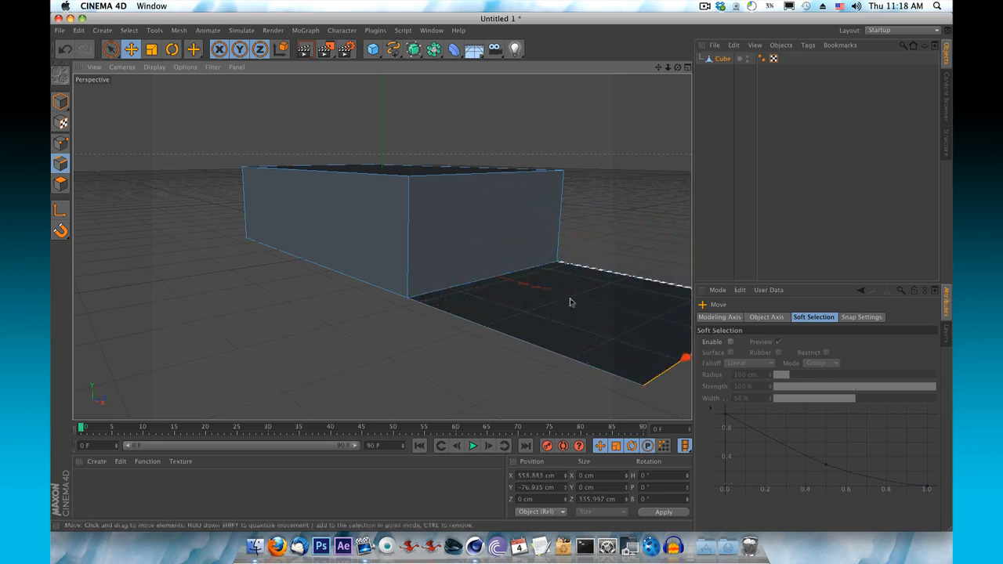
{"action": "left_click_drag", "start_coordinate": [658, 68], "coordinate": [740, 73]}
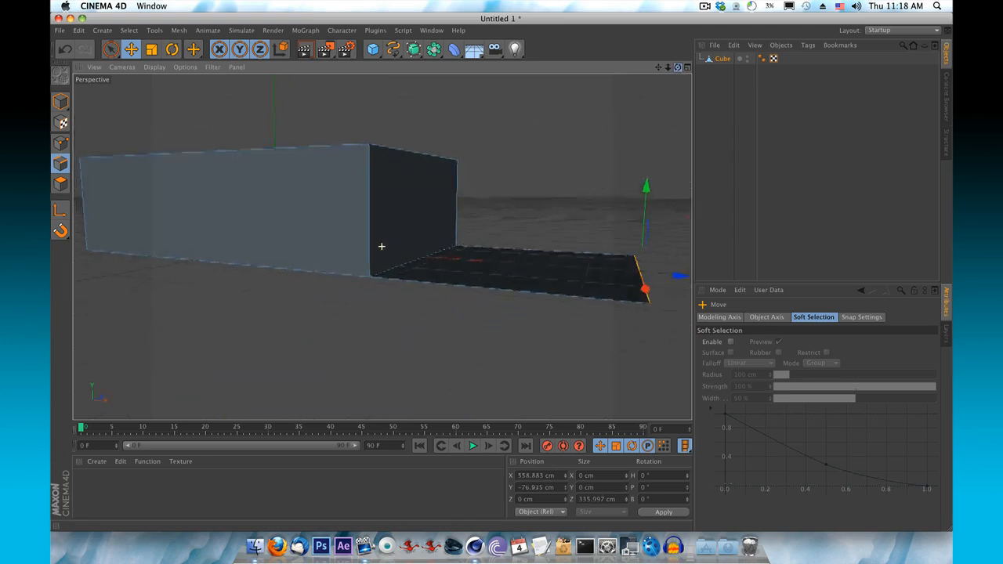
{"action": "left_click_drag", "start_coordinate": [381, 246], "coordinate": [381, 246]}
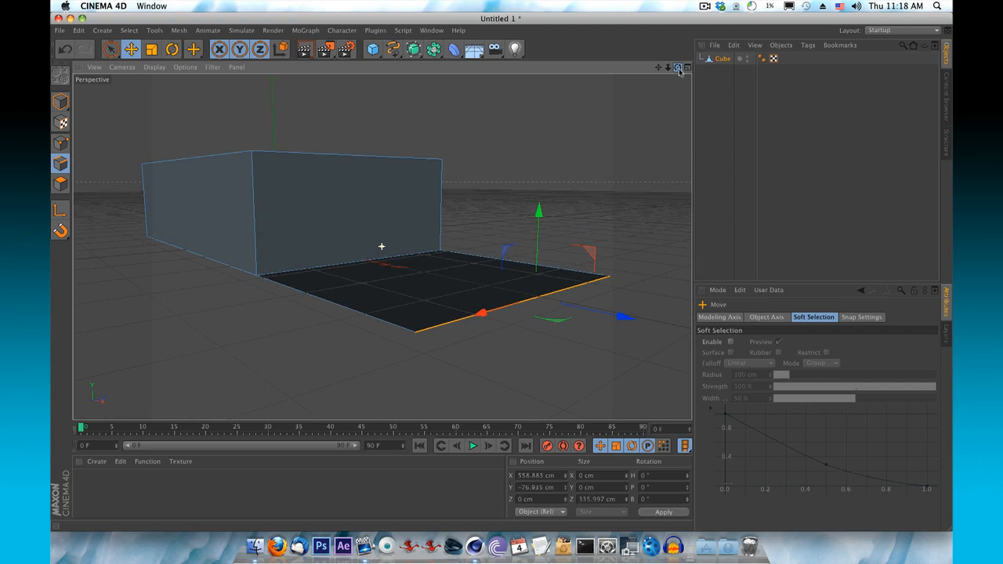
Select the box's bottom polygon together with the new floor polygon and extrude both downward by about 7 cm.
{"action": "left_click_drag", "start_coordinate": [678, 69], "coordinate": [618, 223]}
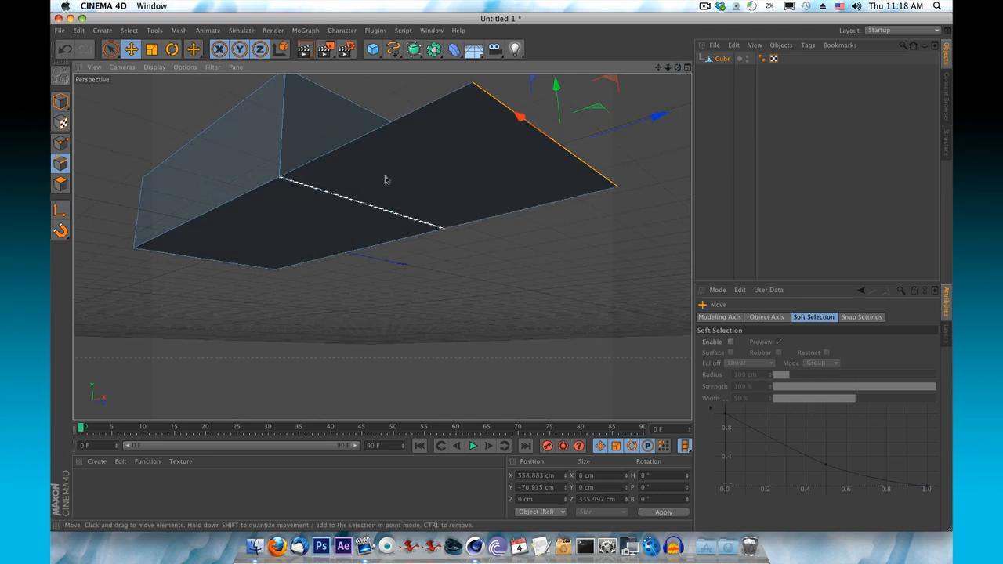
{"action": "left_click", "coordinate": [60, 183]}
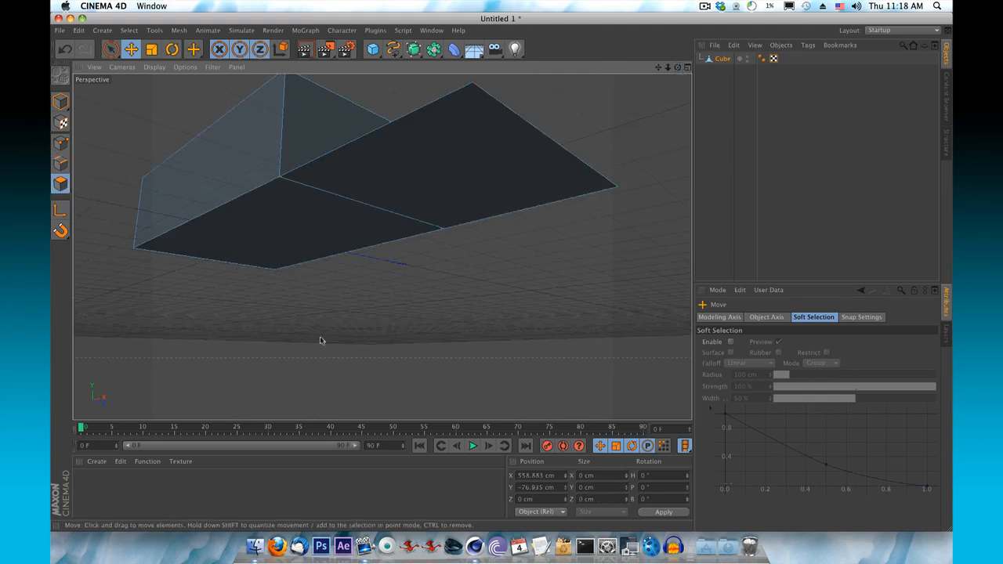
{"action": "left_click", "coordinate": [450, 182]}
{"action": "left_click", "coordinate": [282, 241], "text": "shift"}
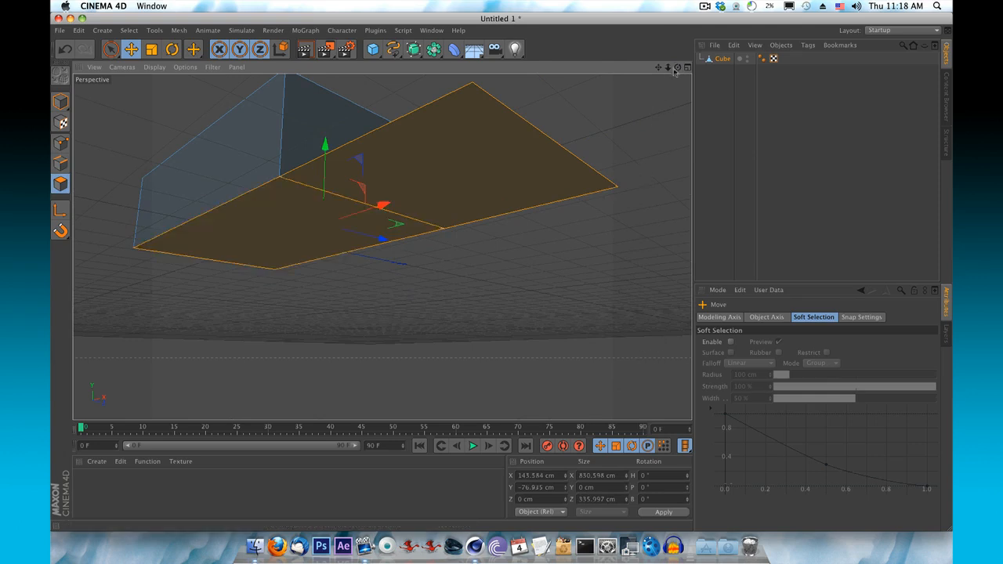
{"action": "left_click_drag", "start_coordinate": [678, 70], "coordinate": [381, 246]}
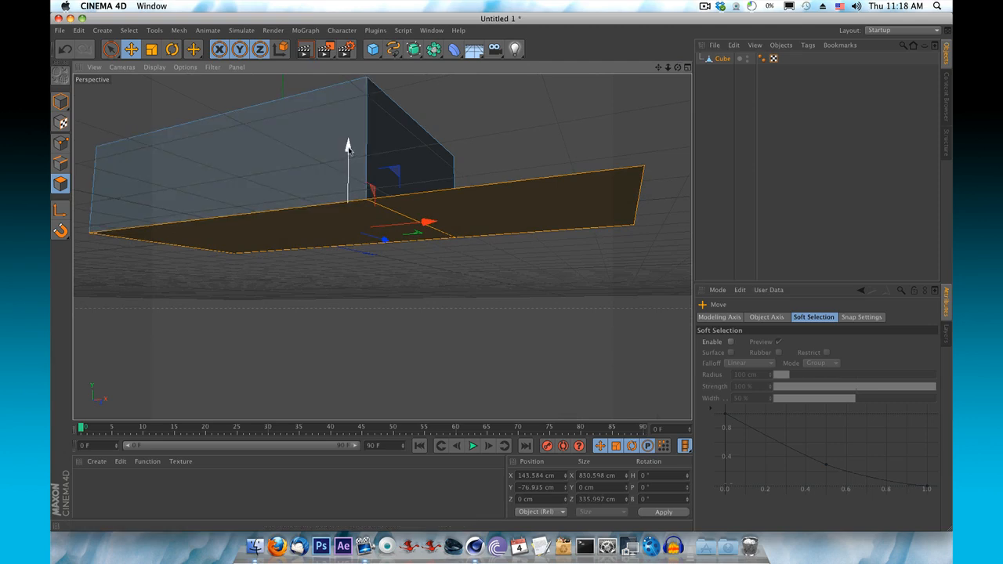
{"action": "left_click_drag", "start_coordinate": [347, 146], "coordinate": [349, 153]}
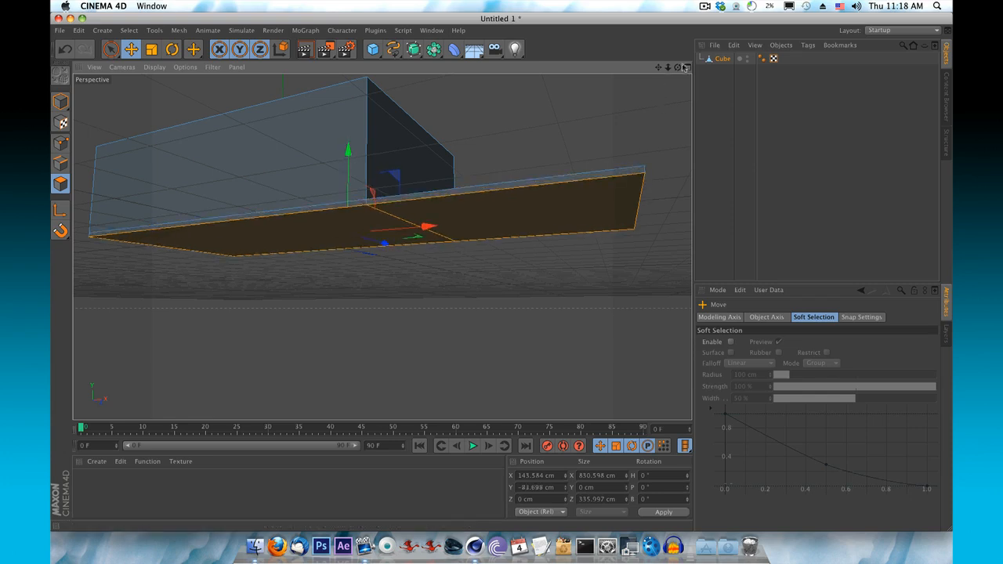
Select only the floor polygon extending from the box, reverse its normals, and clear the selection.
{"action": "left_click_drag", "start_coordinate": [677, 67], "coordinate": [381, 248]}
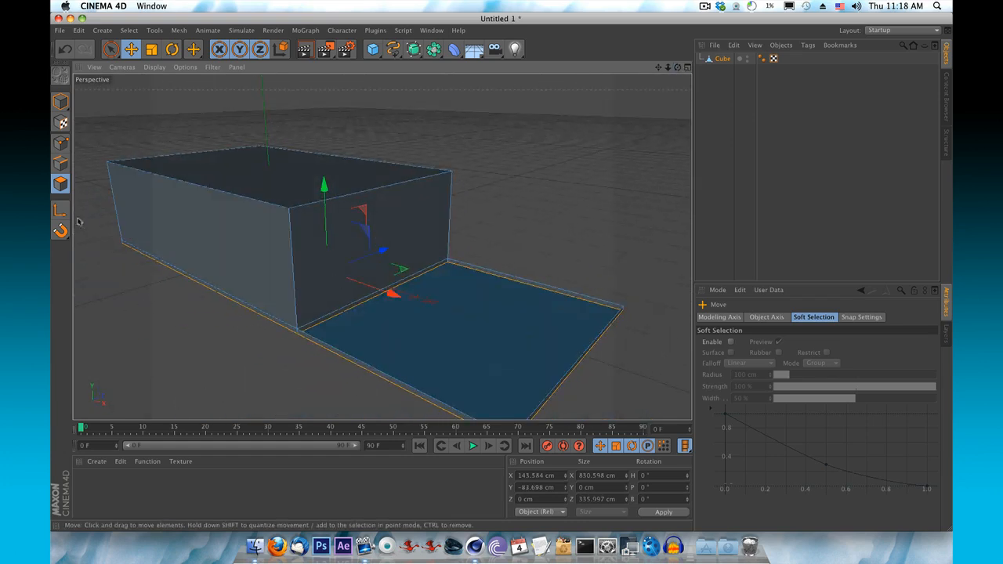
{"action": "left_click", "coordinate": [499, 194]}
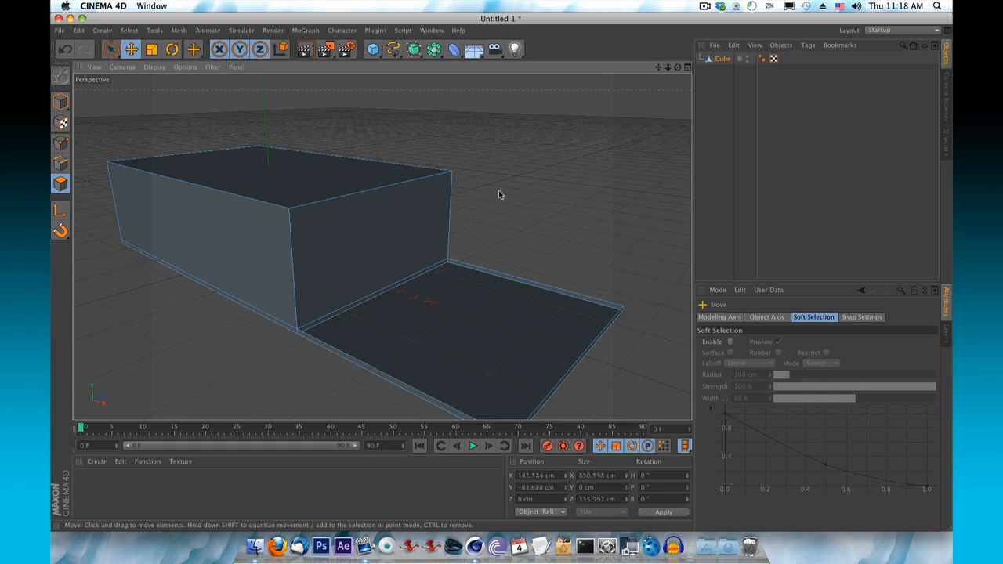
{"action": "left_click", "coordinate": [524, 332]}
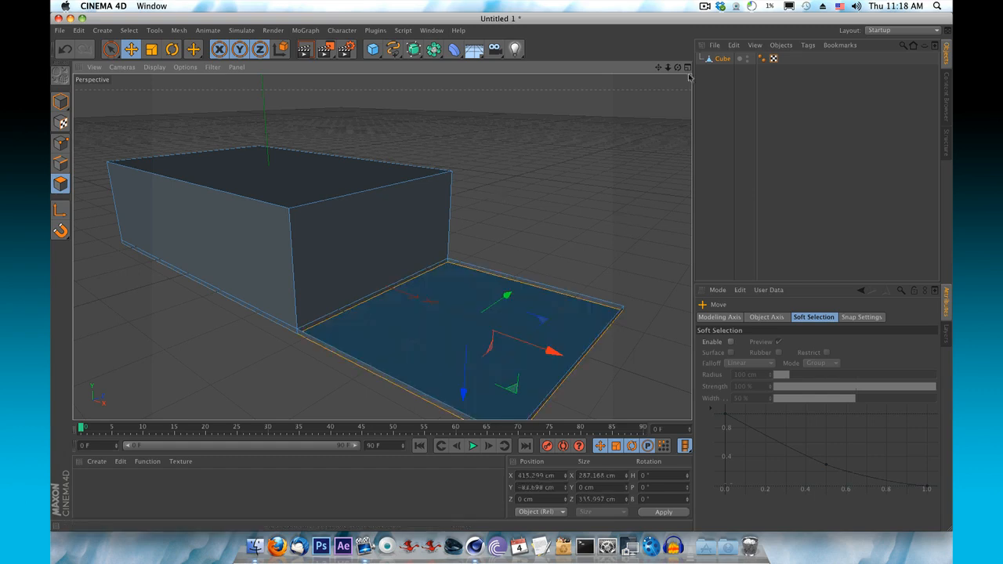
{"action": "mouse_move", "coordinate": [679, 69]}
{"action": "left_mouse_down"}
{"action": "mouse_move", "coordinate": [381, 246]}
{"action": "mouse_move", "coordinate": [681, 71]}
{"action": "left_mouse_up"}
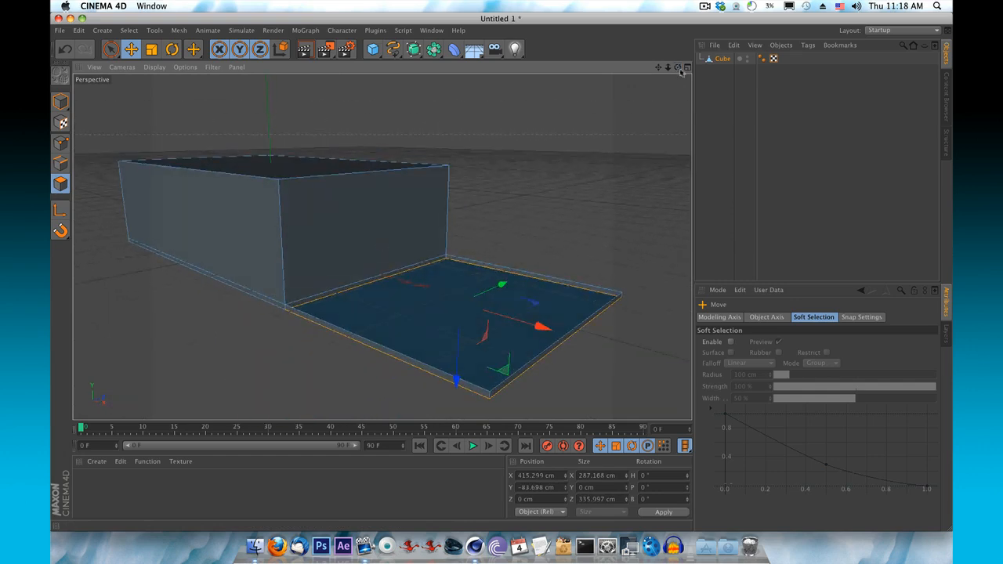
{"action": "right_click", "coordinate": [530, 308]}
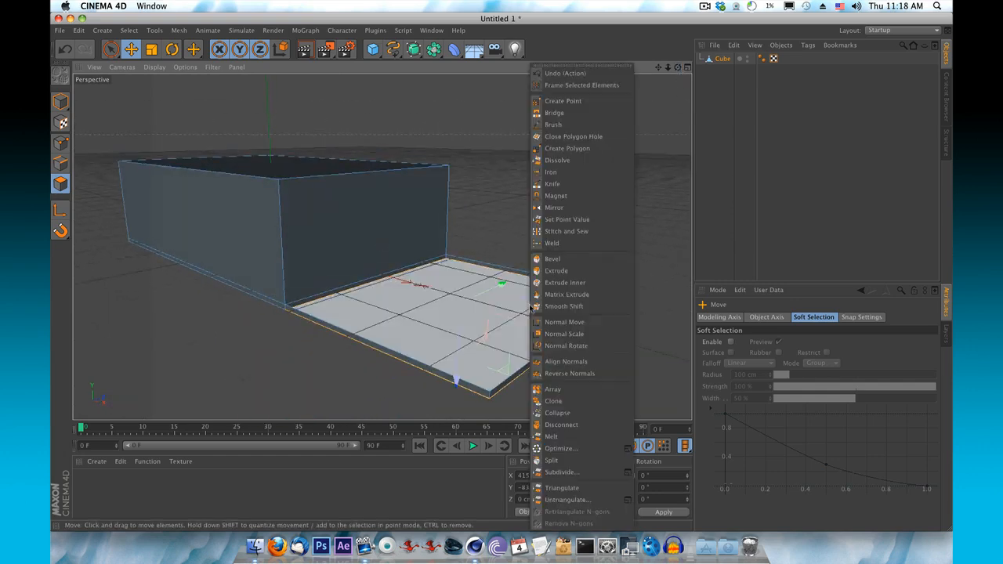
{"action": "left_click", "coordinate": [596, 373]}
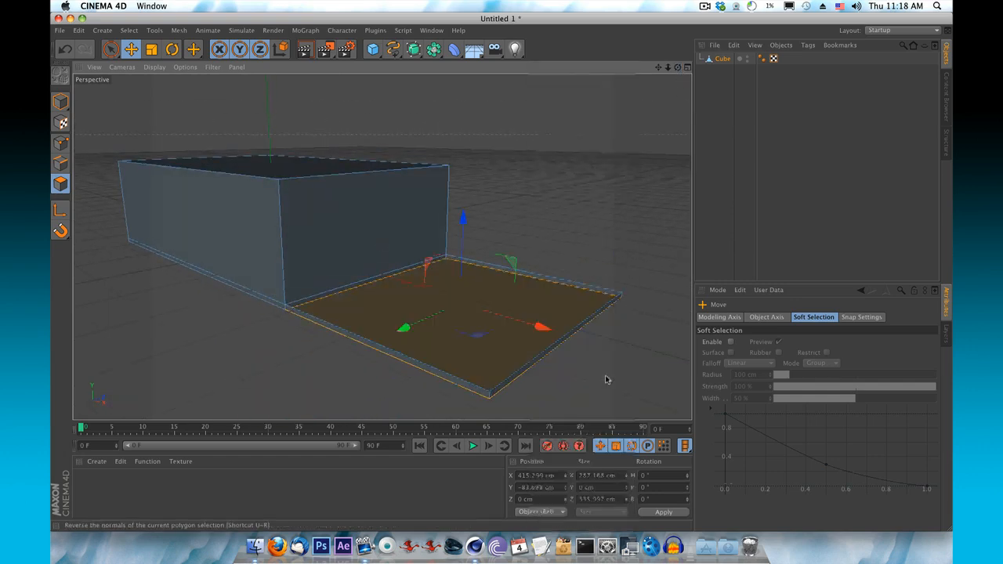
{"action": "left_click_drag", "start_coordinate": [678, 68], "coordinate": [381, 246]}
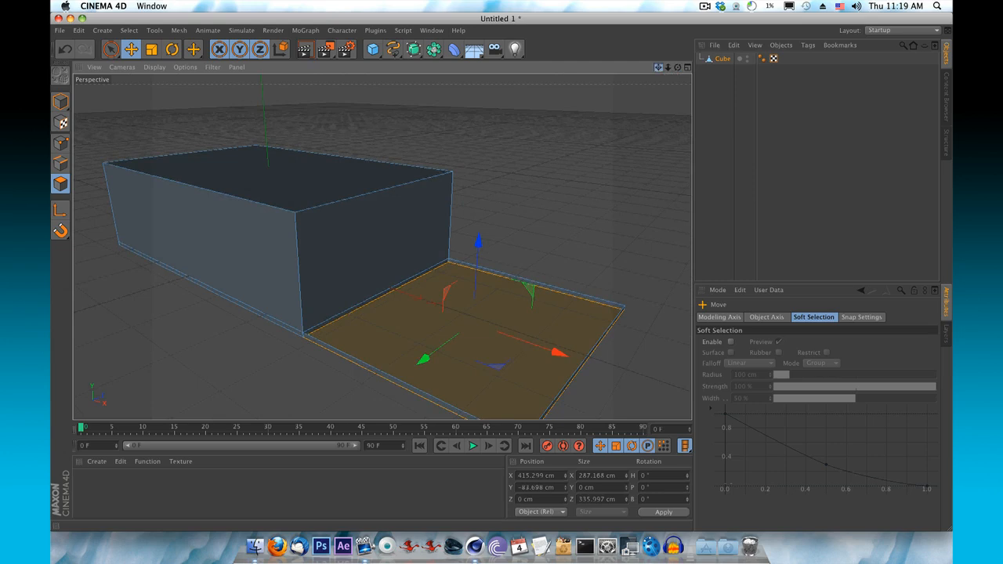
{"action": "left_click_drag", "start_coordinate": [658, 67], "coordinate": [645, 33]}
{"action": "left_click", "coordinate": [603, 184]}
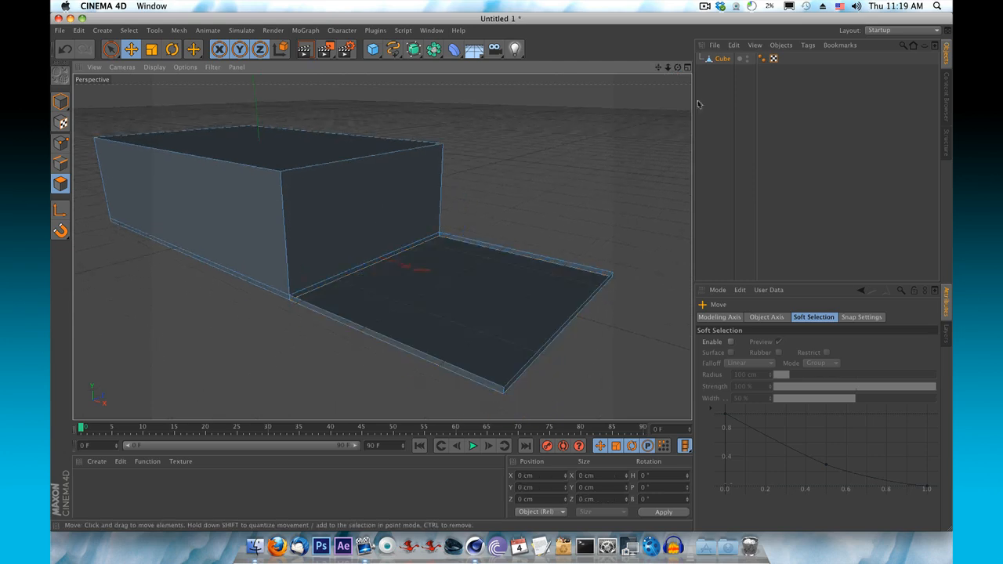
{"action": "left_click_drag", "start_coordinate": [678, 68], "coordinate": [381, 246]}
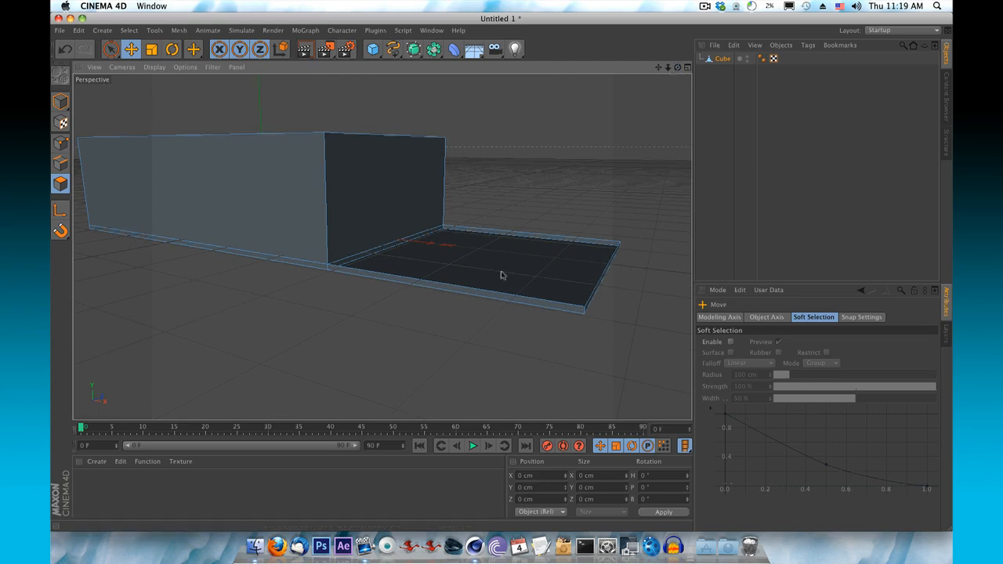
{"action": "left_click_drag", "start_coordinate": [668, 68], "coordinate": [382, 245]}
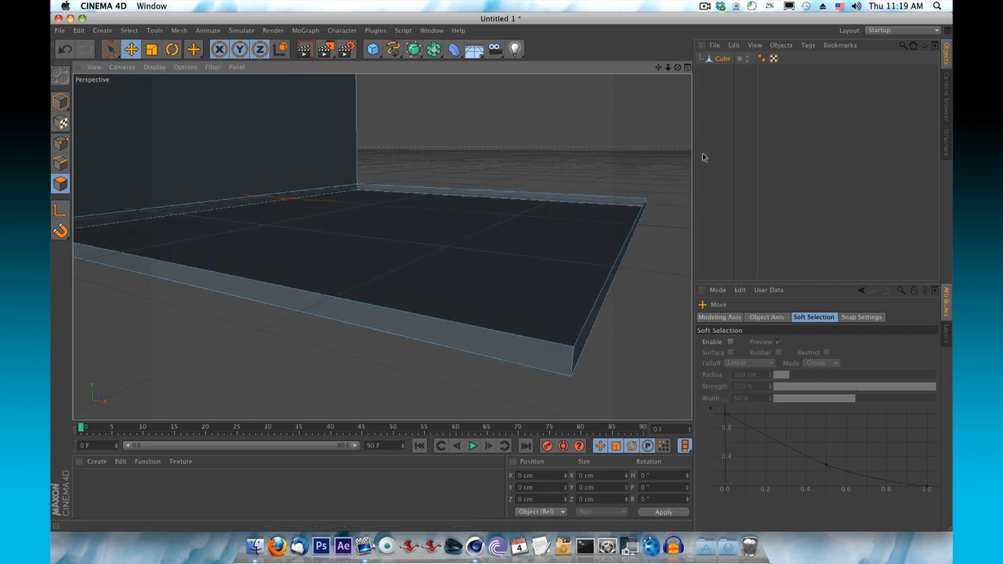
{"action": "mouse_move", "coordinate": [672, 69]}
{"action": "left_mouse_down"}
{"action": "mouse_move", "coordinate": [660, 70]}
{"action": "mouse_move", "coordinate": [686, 68]}
{"action": "mouse_move", "coordinate": [678, 70]}
{"action": "mouse_move", "coordinate": [720, 94]}
{"action": "mouse_move", "coordinate": [673, 87]}
{"action": "left_mouse_up"}
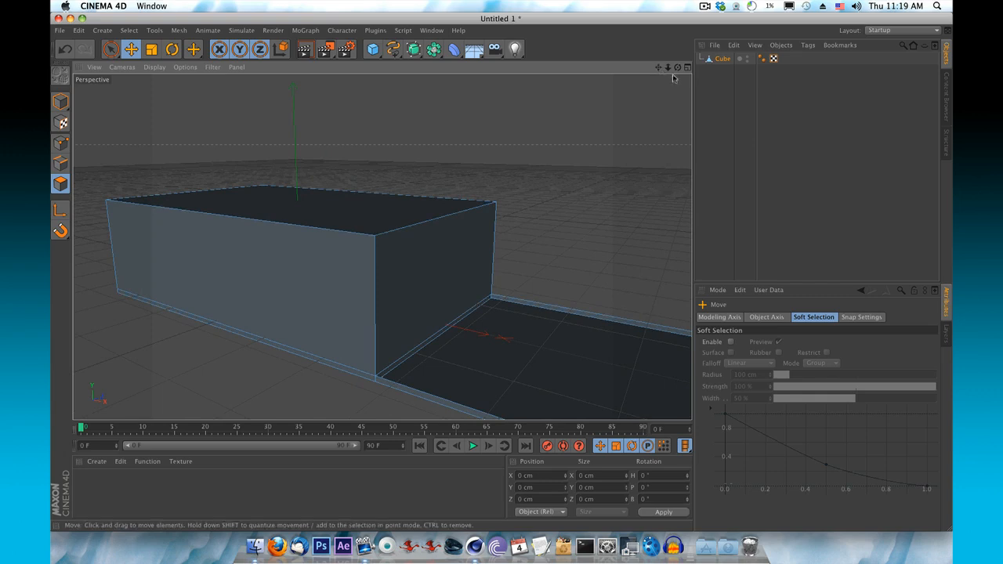
{"action": "left_click_drag", "start_coordinate": [678, 69], "coordinate": [617, 87]}
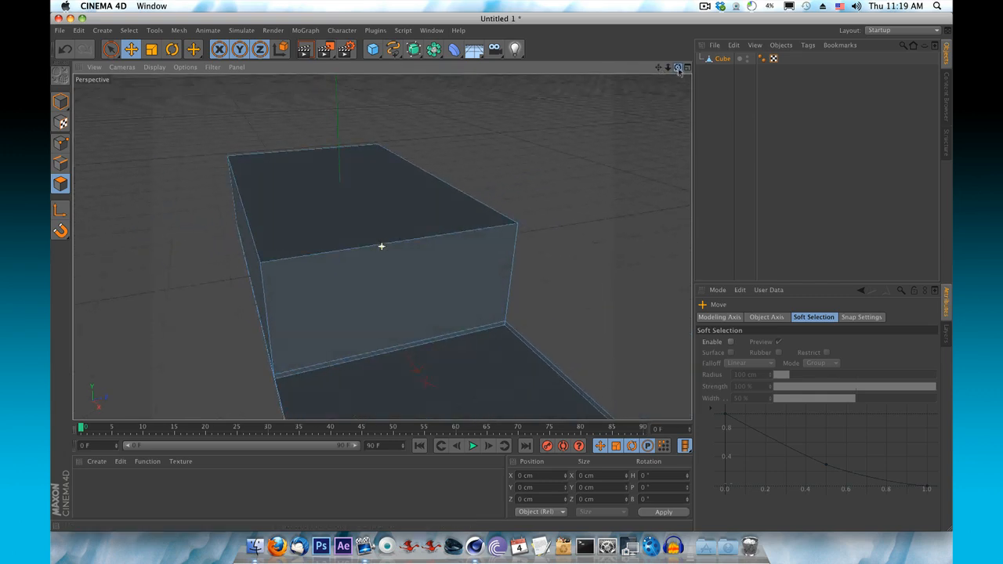
Select the box's top long edge on the -Z side and rotate only its axis to a pitch of 90°.
{"action": "left_click", "coordinate": [60, 163]}
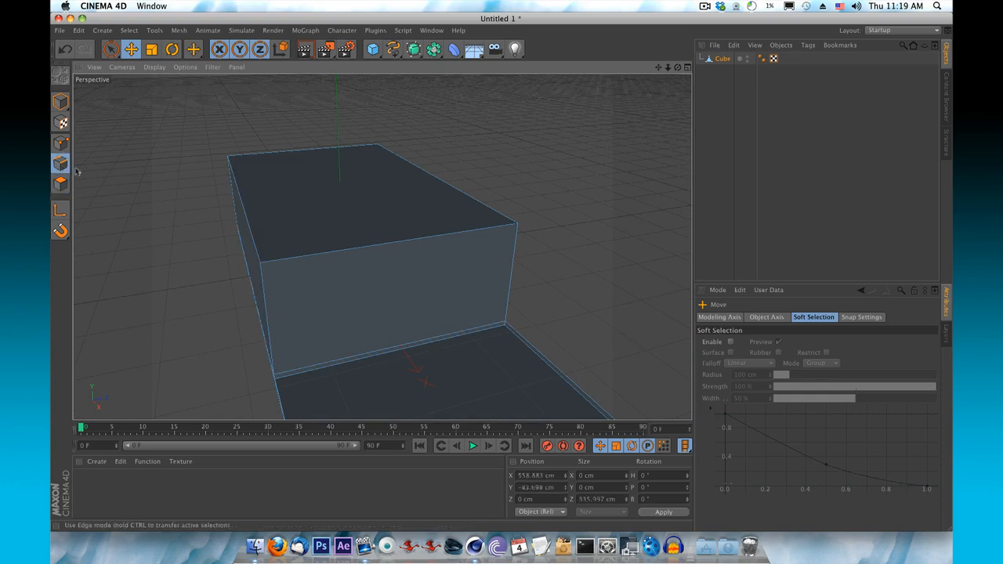
{"action": "left_click", "coordinate": [246, 218]}
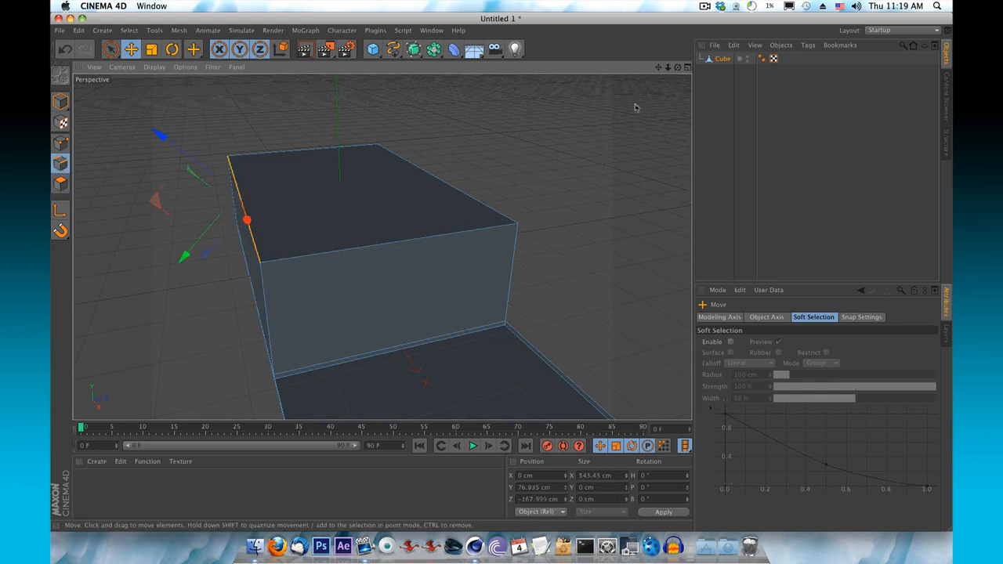
{"action": "left_click_drag", "start_coordinate": [501, 274], "coordinate": [678, 68]}
{"action": "left_click", "coordinate": [55, 212]}
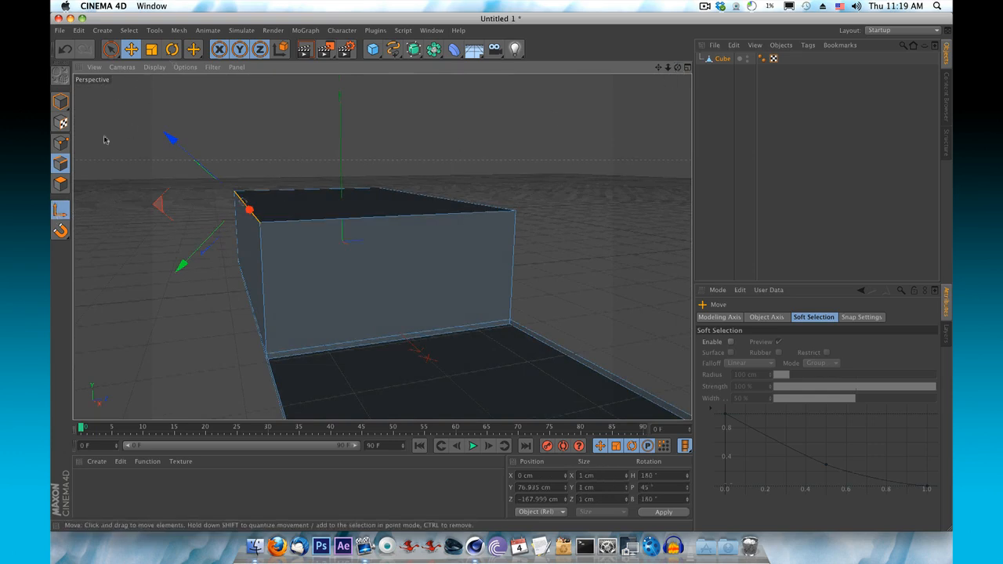
{"action": "key", "text": "r"}
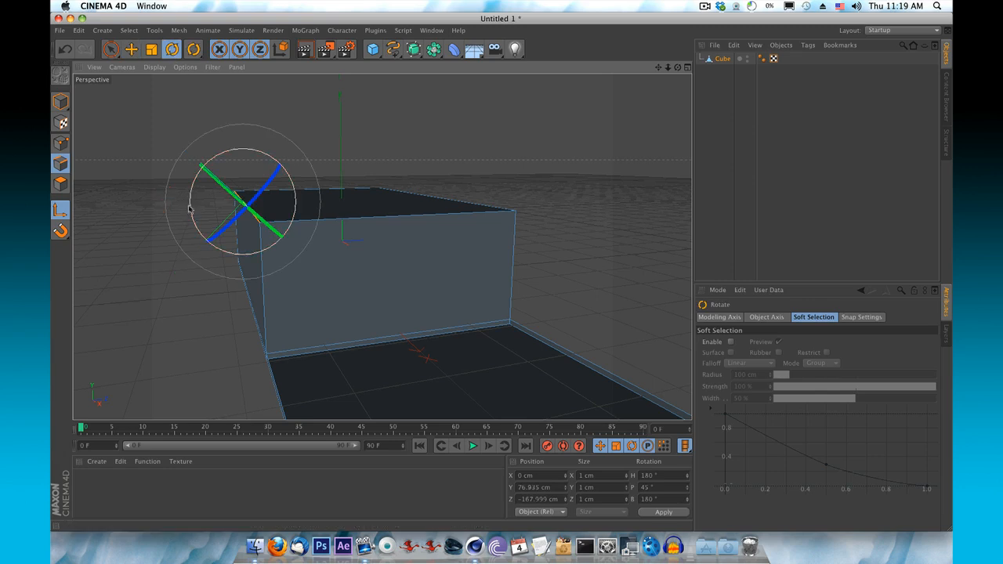
{"action": "left_click_drag", "start_coordinate": [188, 209], "coordinate": [213, 181]}
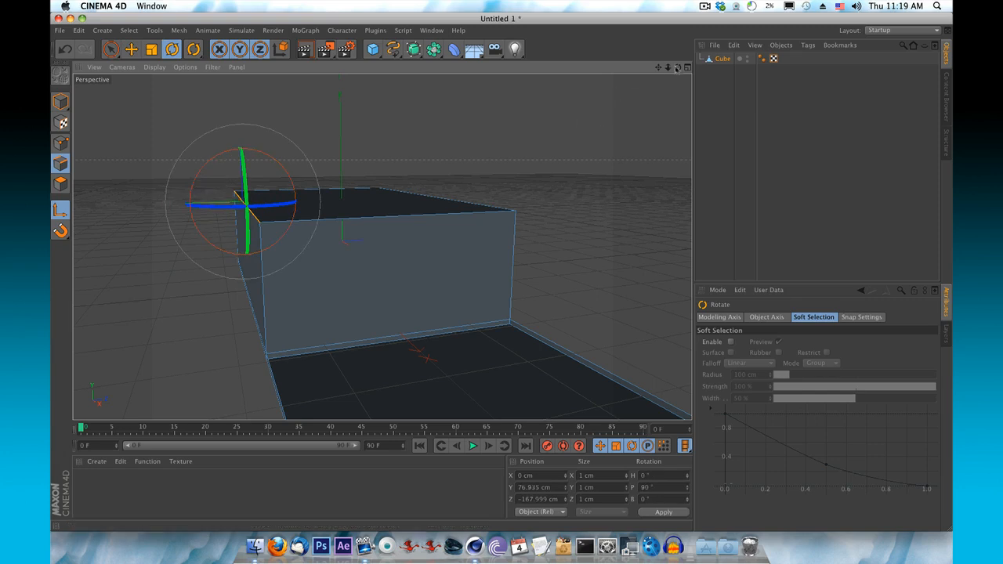
{"action": "left_click_drag", "start_coordinate": [677, 67], "coordinate": [659, 49]}
{"action": "left_click_drag", "start_coordinate": [382, 246], "coordinate": [381, 246], "text": "alt"}
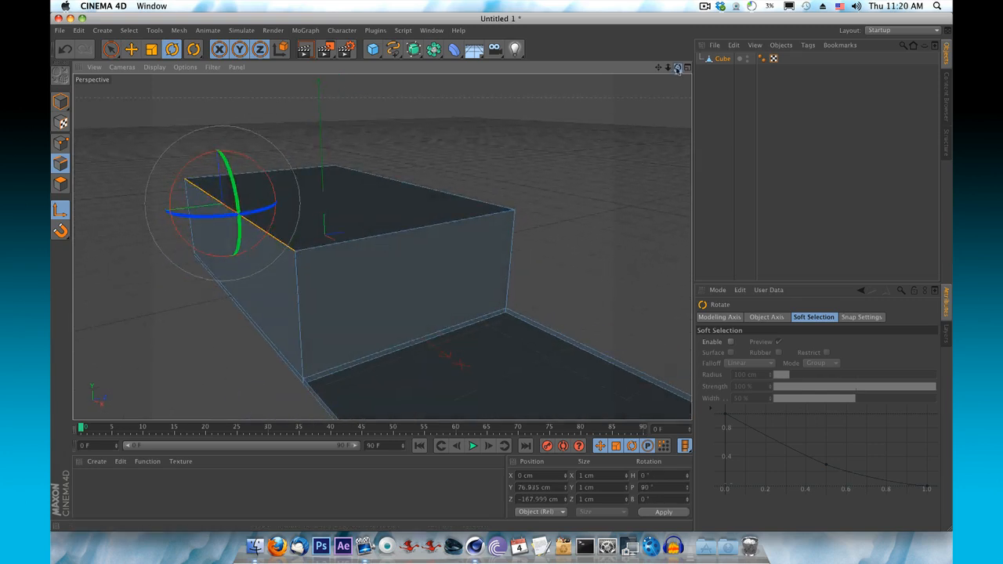
{"action": "left_click", "coordinate": [60, 211]}
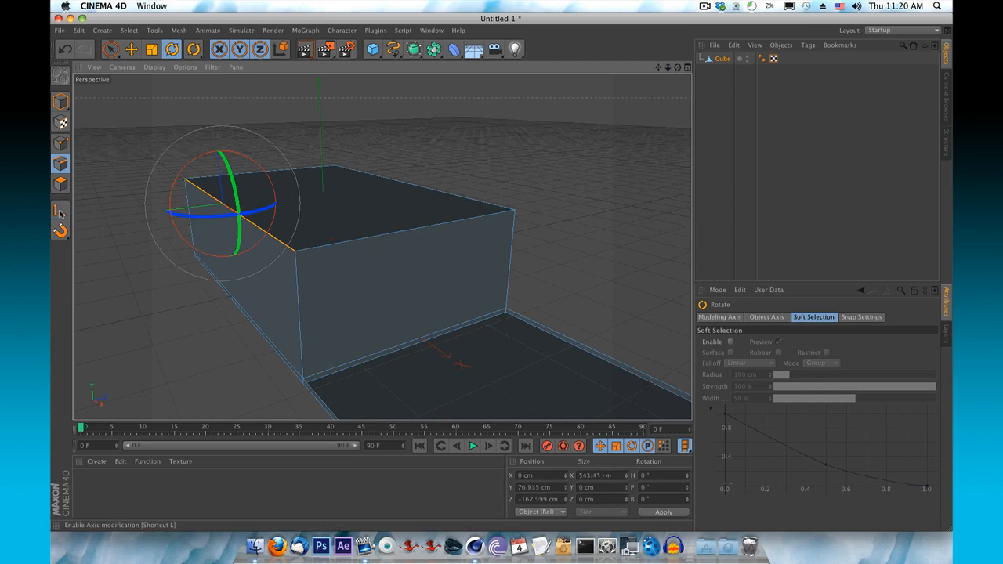
Extrude the selected -Z top edge horizontally outward along its axis by 20 cm to form a side overhang.
{"action": "left_click", "coordinate": [133, 50]}
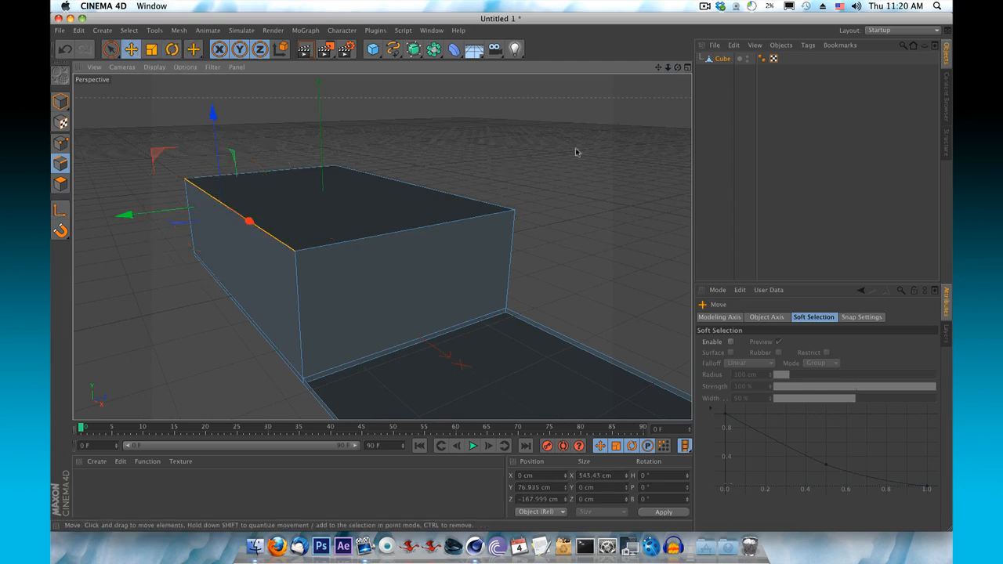
{"action": "left_click_drag", "start_coordinate": [678, 68], "coordinate": [674, 71]}
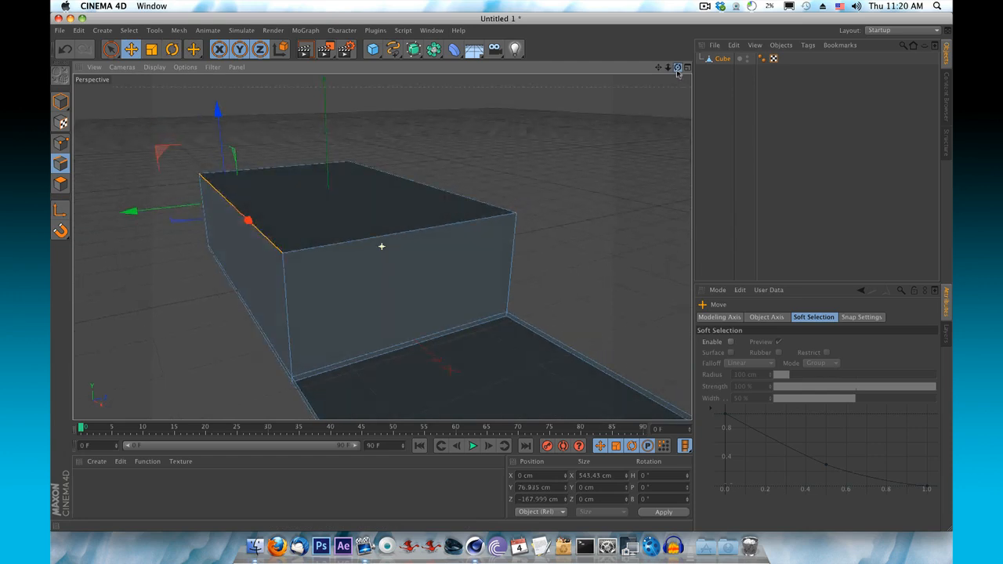
{"action": "left_click_drag", "start_coordinate": [130, 213], "coordinate": [115, 219]}
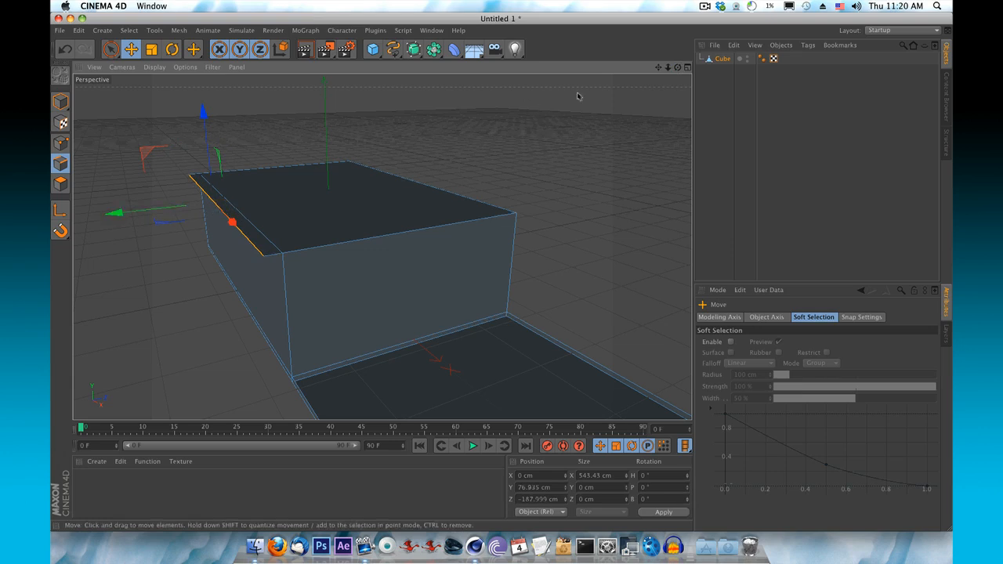
Select the opposite top long edge on the +Z side and rotate only its axis to a pitch of 90°.
{"action": "left_click_drag", "start_coordinate": [678, 68], "coordinate": [382, 246]}
{"action": "left_click", "coordinate": [487, 236]}
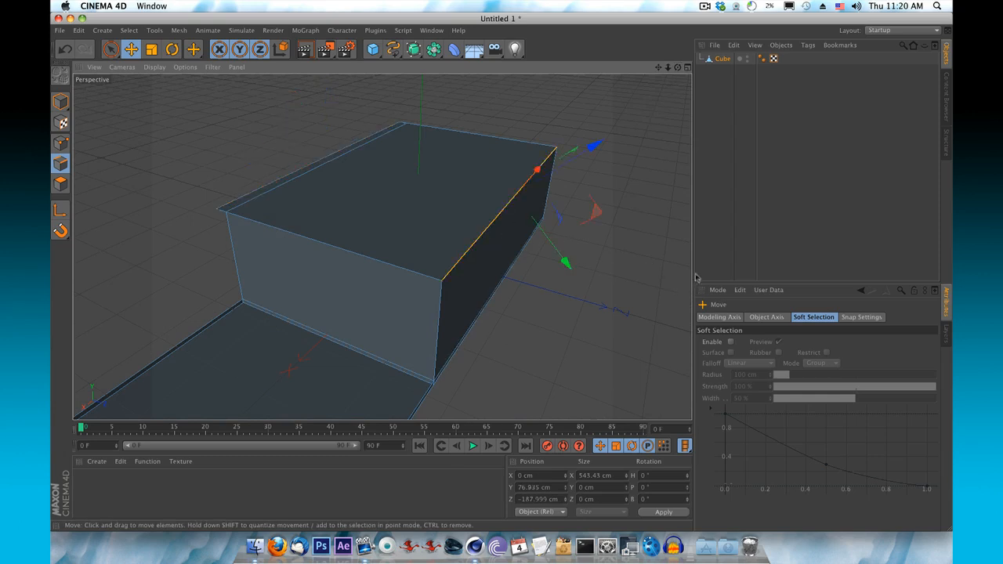
{"action": "left_click_drag", "start_coordinate": [677, 67], "coordinate": [337, 163]}
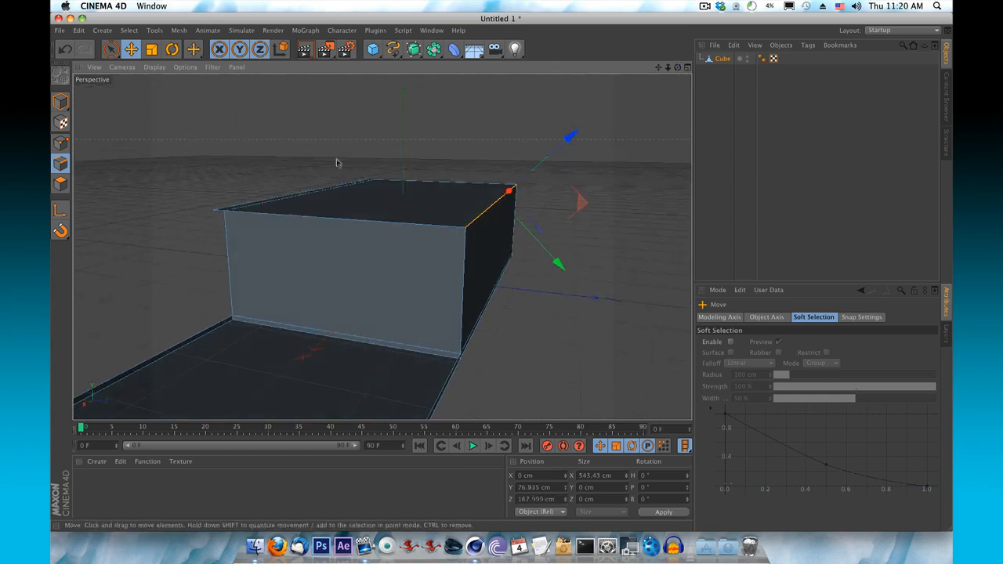
{"action": "left_click", "coordinate": [171, 49]}
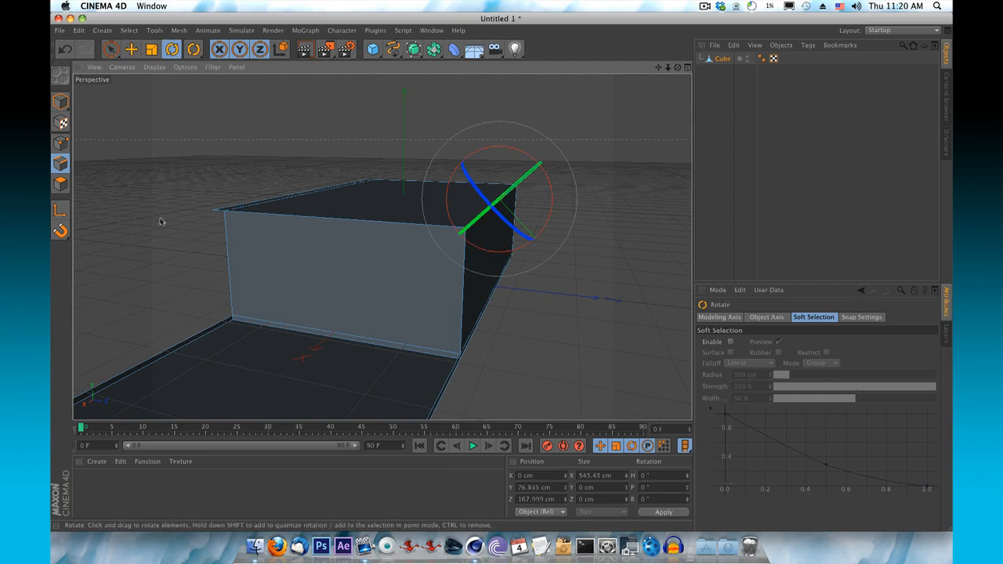
{"action": "left_click", "coordinate": [59, 212]}
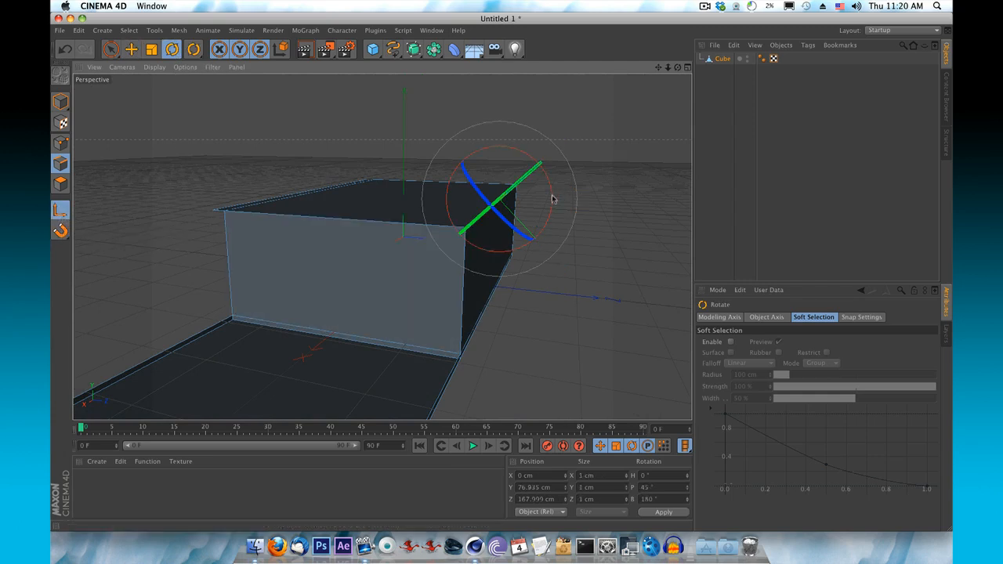
{"action": "left_click_drag", "start_coordinate": [554, 205], "coordinate": [535, 172]}
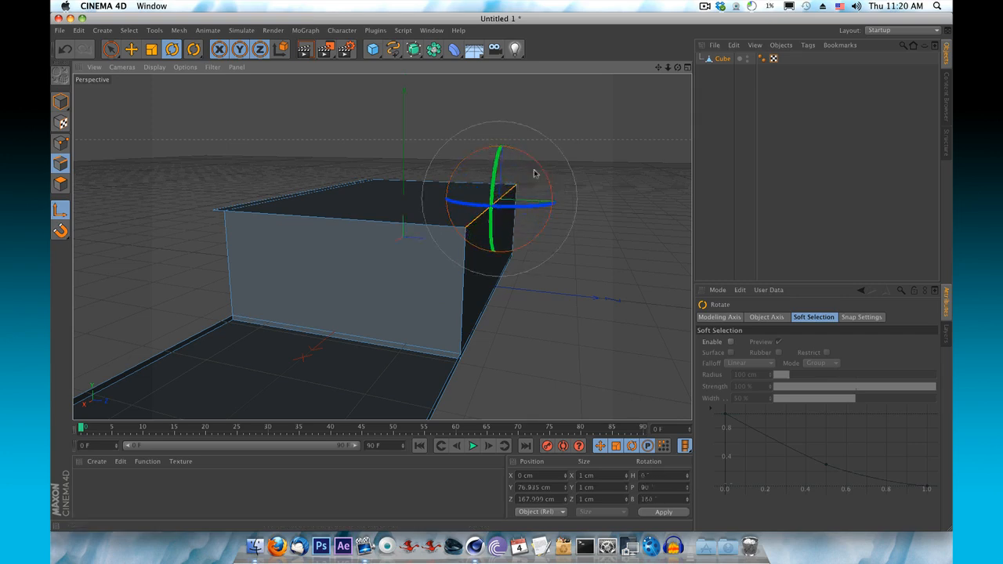
{"action": "mouse_move", "coordinate": [678, 68]}
{"action": "left_mouse_down"}
{"action": "mouse_move", "coordinate": [693, 65]}
{"action": "mouse_move", "coordinate": [678, 71]}
{"action": "left_mouse_up"}
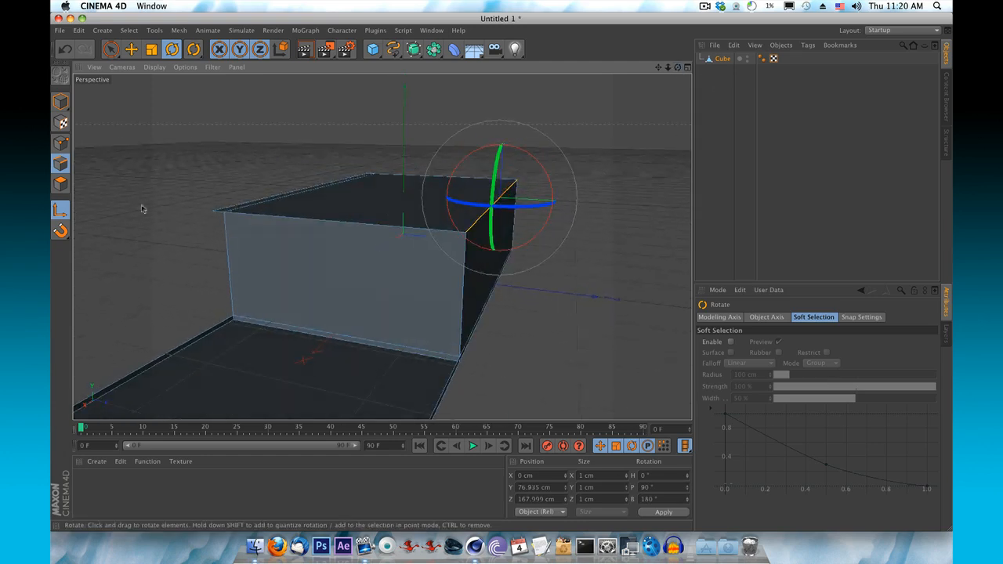
{"action": "left_click", "coordinate": [59, 210]}
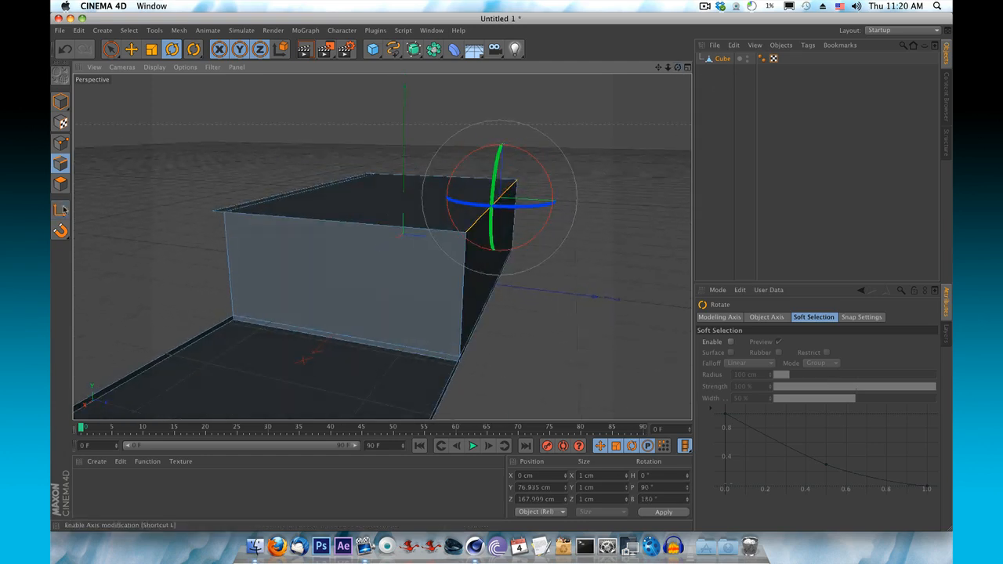
Extrude the selected +Z top edge horizontally outward by about 19 cm to form a matching side overhang.
{"action": "left_click", "coordinate": [134, 53]}
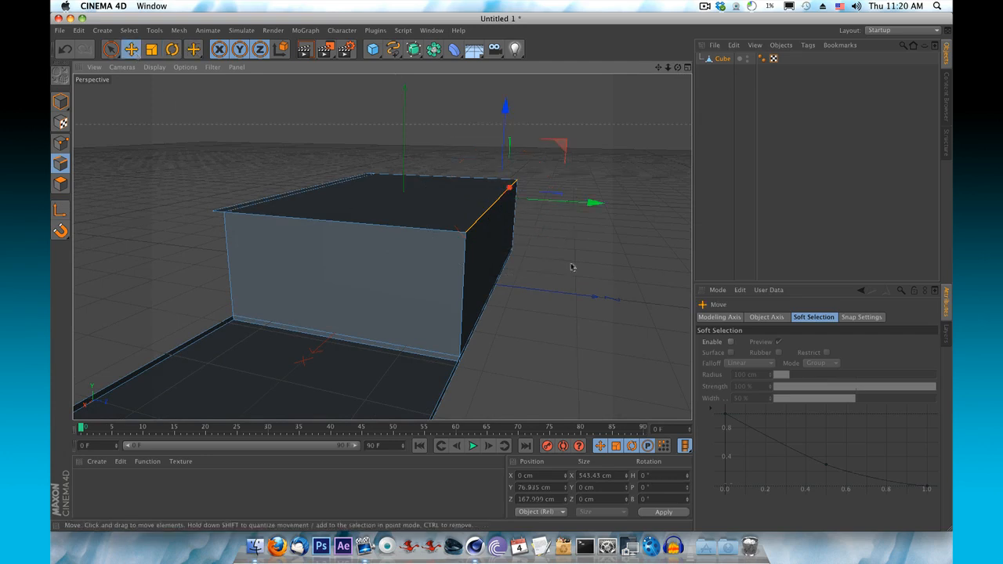
{"action": "mouse_move", "coordinate": [678, 68]}
{"action": "left_mouse_down"}
{"action": "mouse_move", "coordinate": [666, 69]}
{"action": "mouse_move", "coordinate": [674, 65]}
{"action": "left_mouse_up"}
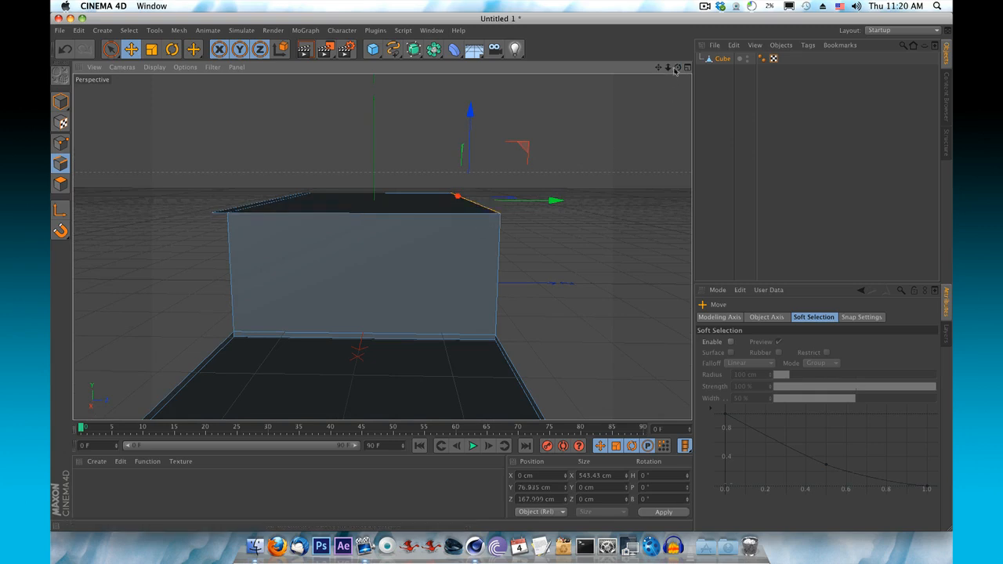
{"action": "left_click_drag", "start_coordinate": [603, 158], "coordinate": [600, 233], "text": "alt"}
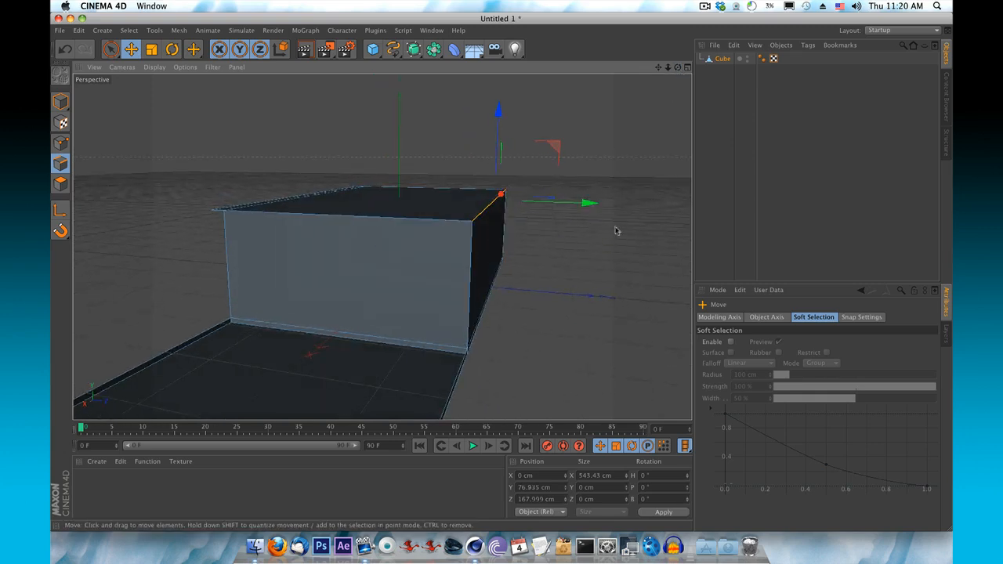
{"action": "left_click_drag", "start_coordinate": [598, 213], "coordinate": [603, 210]}
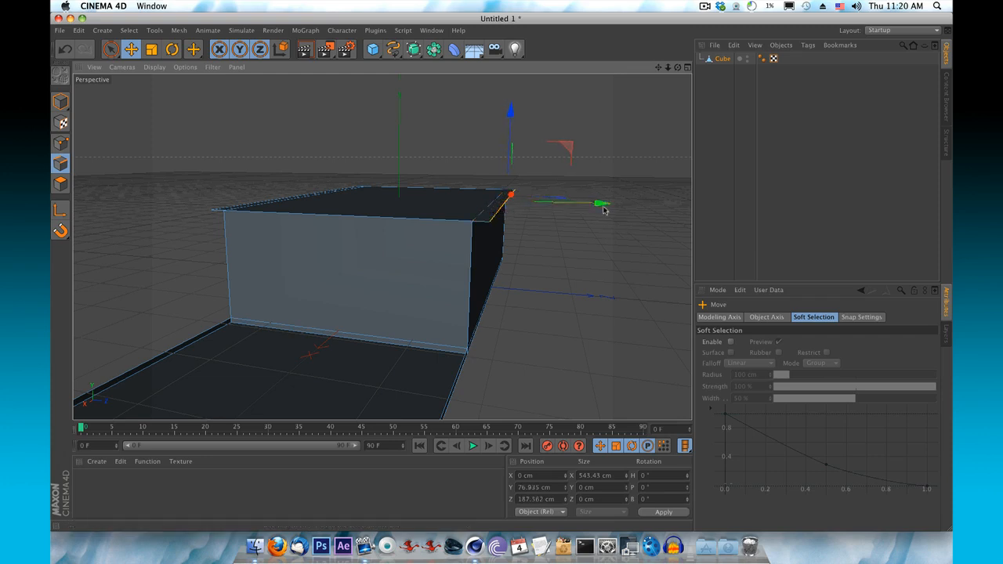
Select all outer edges around the box's top, including both short ends and the outer and end edges of the two side overhangs.
{"action": "left_click_drag", "start_coordinate": [603, 210], "coordinate": [509, 117], "text": "alt"}
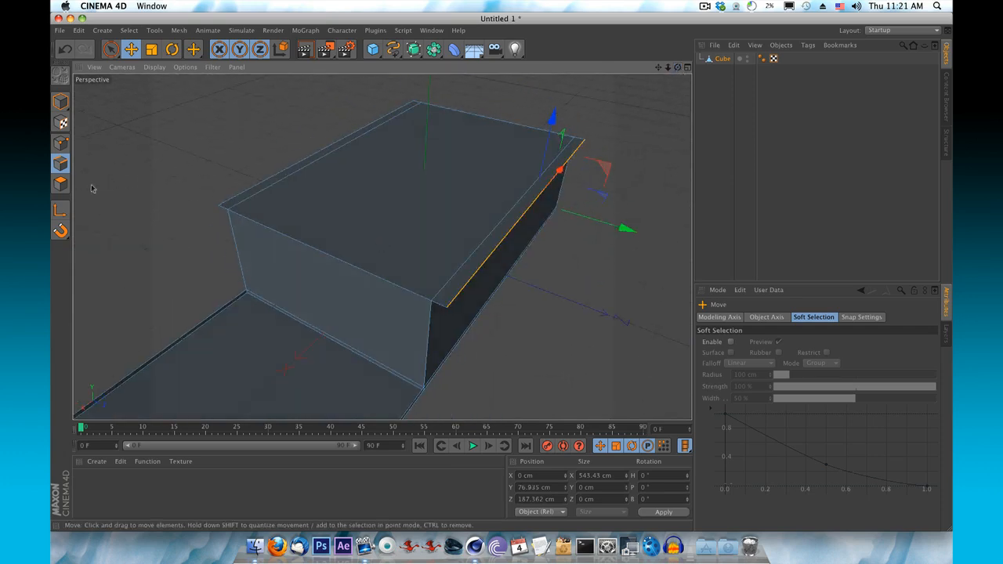
{"action": "left_click", "coordinate": [259, 225]}
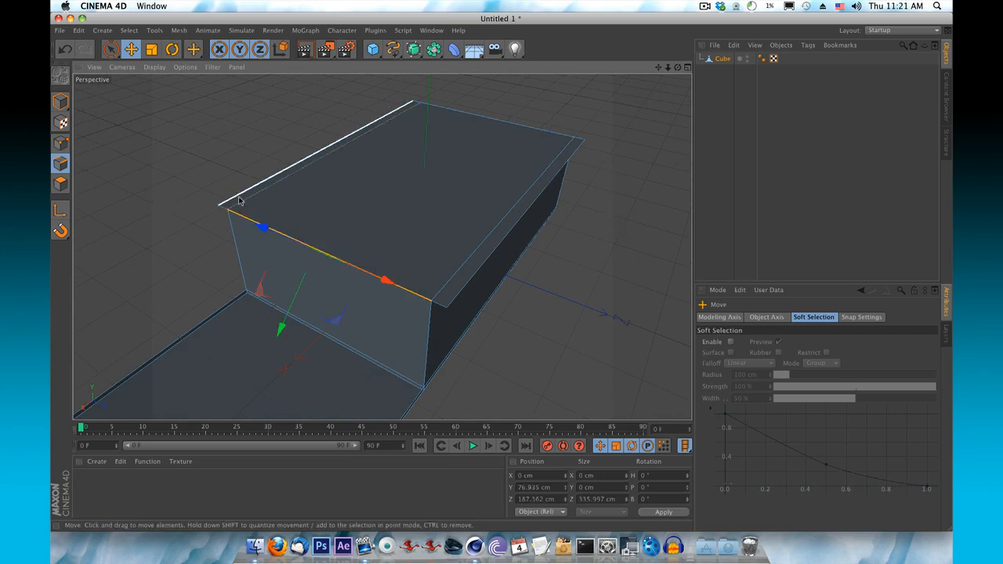
{"action": "left_click", "coordinate": [239, 201], "text": "shift"}
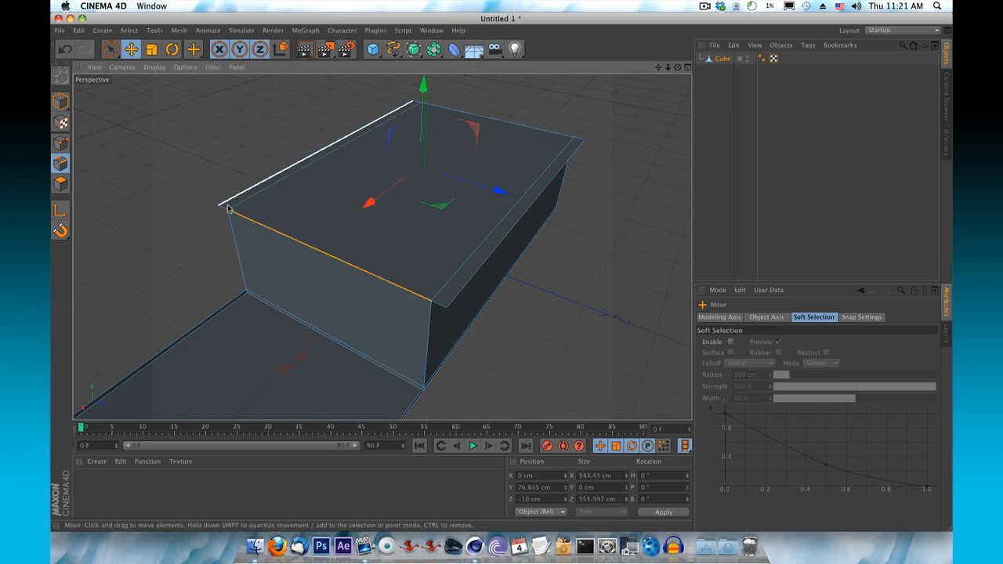
{"action": "left_click", "coordinate": [441, 307], "text": "shift"}
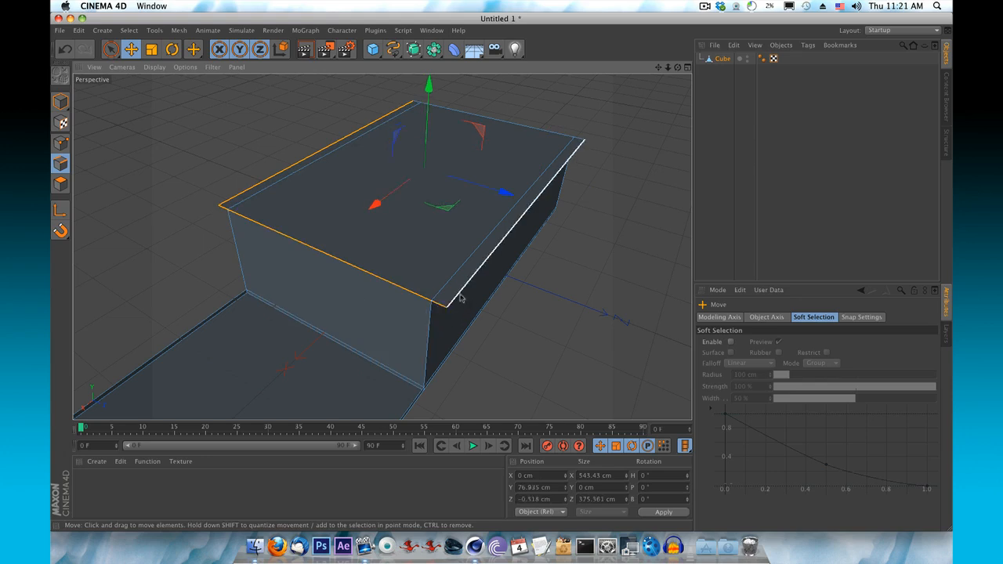
{"action": "left_click_drag", "start_coordinate": [582, 183], "coordinate": [381, 246], "text": "alt"}
{"action": "left_click_drag", "start_coordinate": [668, 68], "coordinate": [382, 247]}
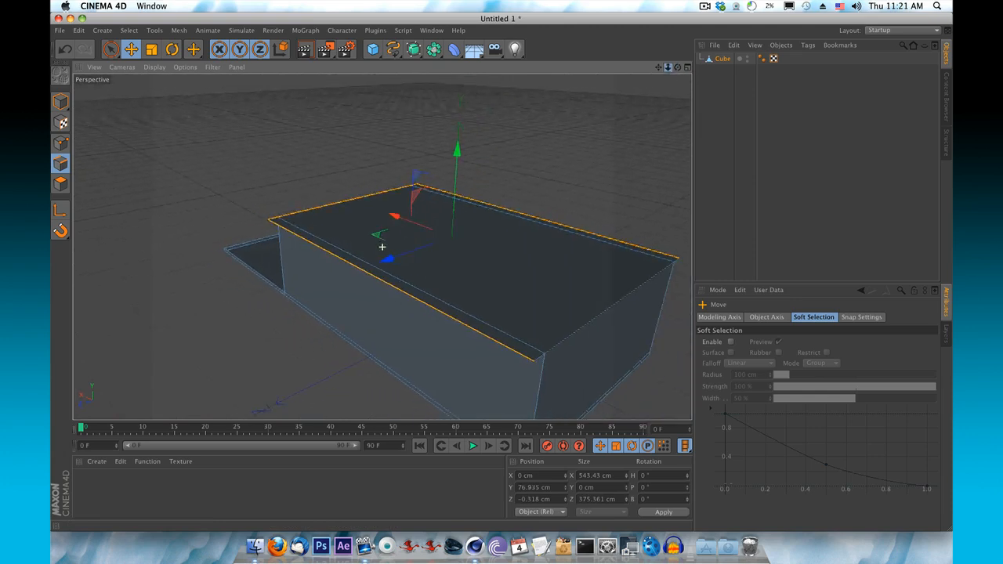
{"action": "left_click_drag", "start_coordinate": [679, 70], "coordinate": [382, 246]}
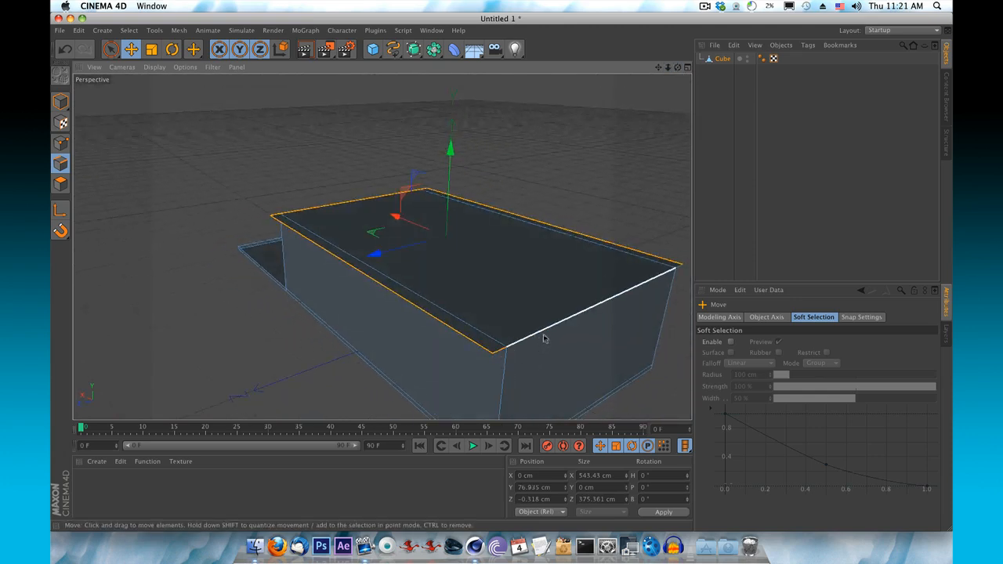
{"action": "left_click_drag", "start_coordinate": [679, 67], "coordinate": [680, 70]}
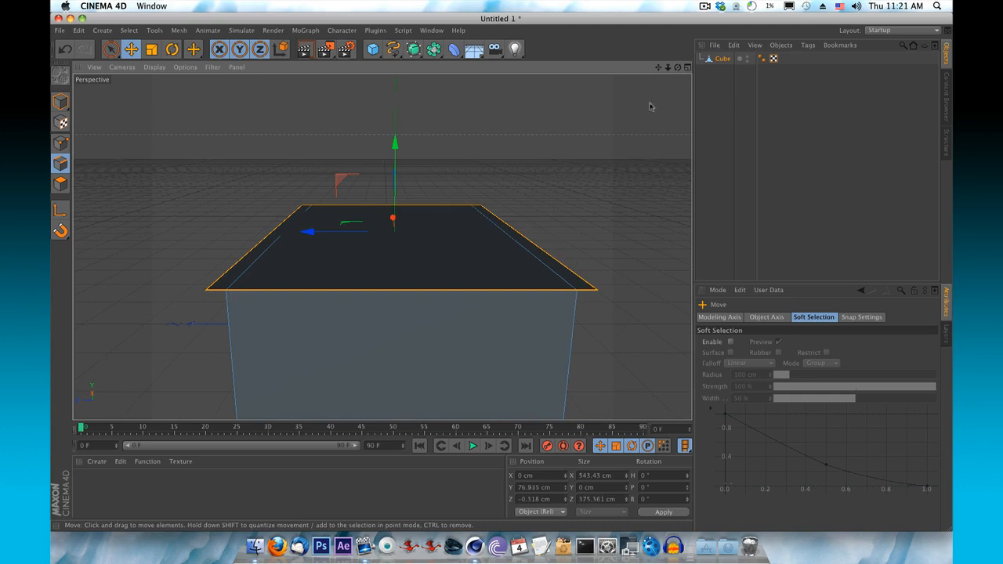
Extrude the selected outer top edges upward by about 4 cm to form a thin rim, and clear the selection.
{"action": "left_click_drag", "start_coordinate": [381, 246], "coordinate": [382, 246], "text": "alt"}
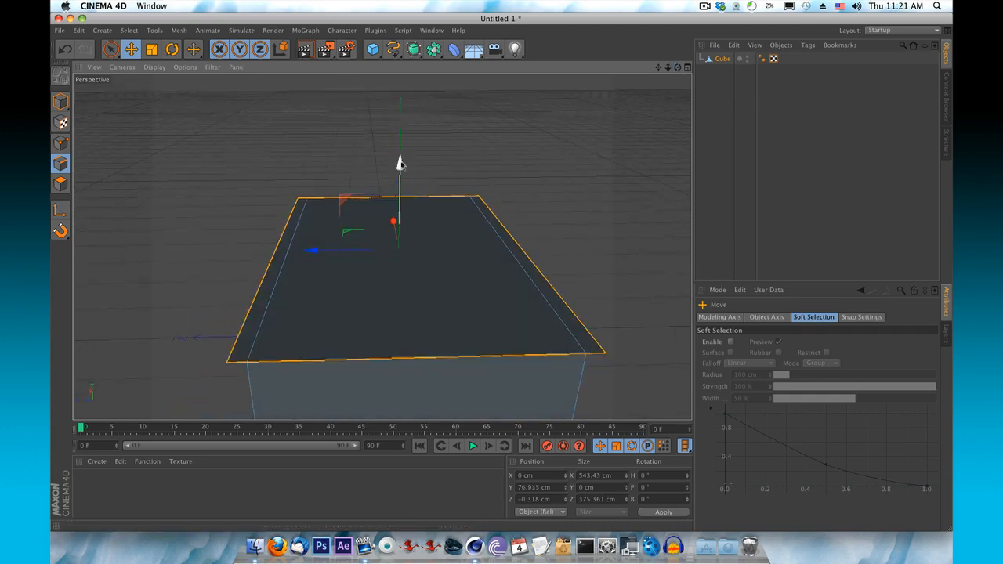
{"action": "left_click_drag", "start_coordinate": [400, 162], "coordinate": [401, 161]}
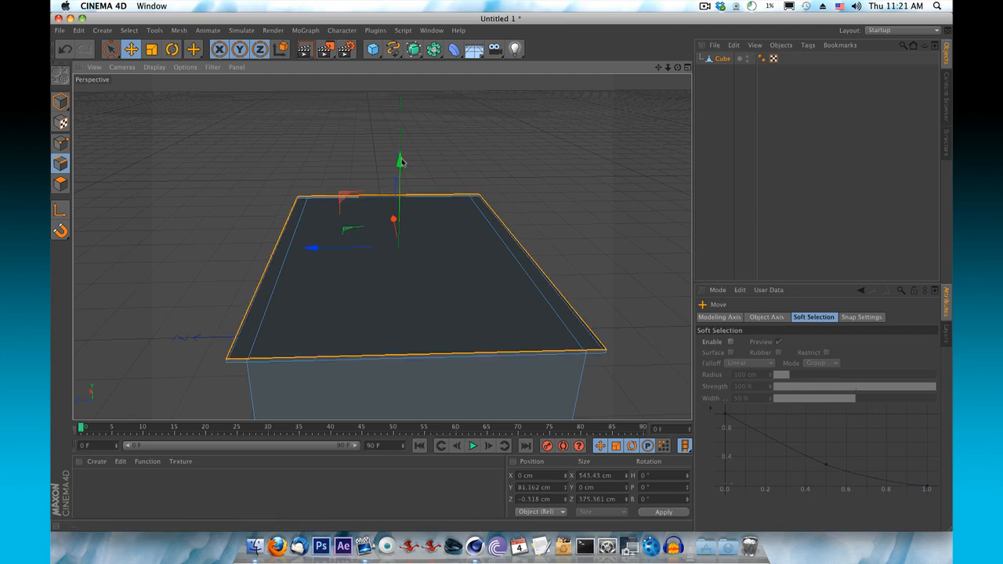
{"action": "left_click_drag", "start_coordinate": [674, 69], "coordinate": [381, 246]}
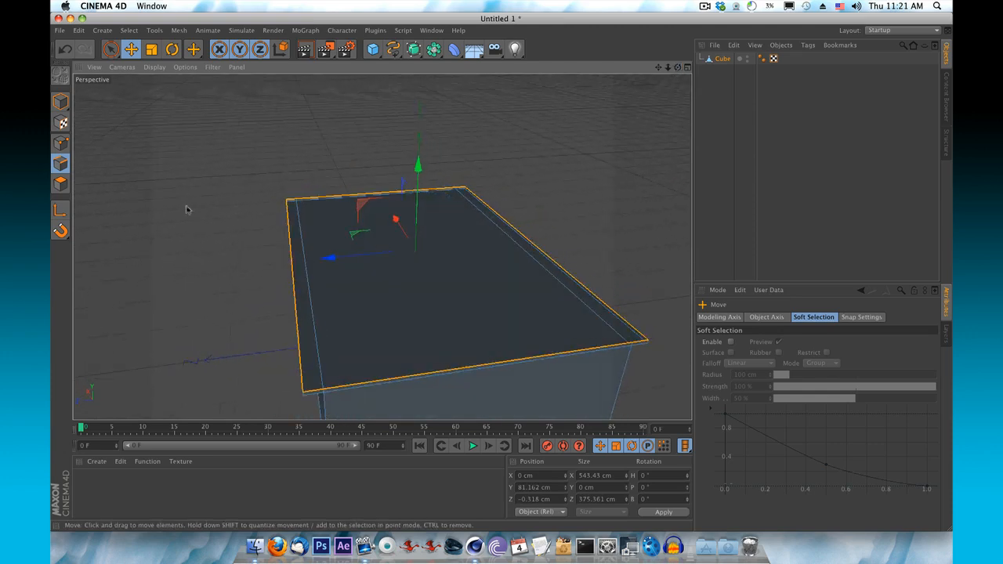
{"action": "left_click", "coordinate": [135, 207]}
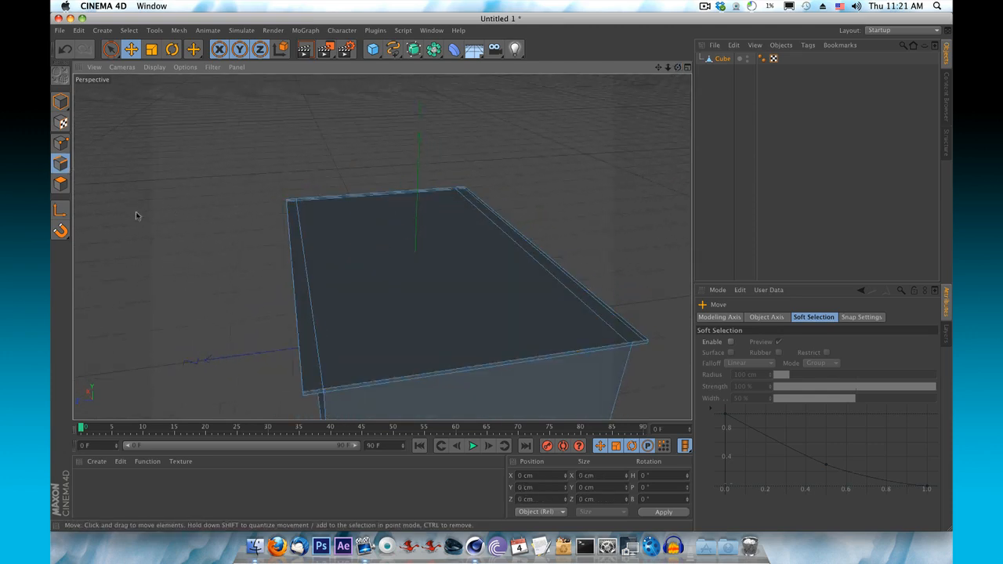
Try to delete the inner long edge between the box's top and its +Z side overhang.
{"action": "left_click", "coordinate": [313, 360]}
{"action": "key", "text": "Delete"}
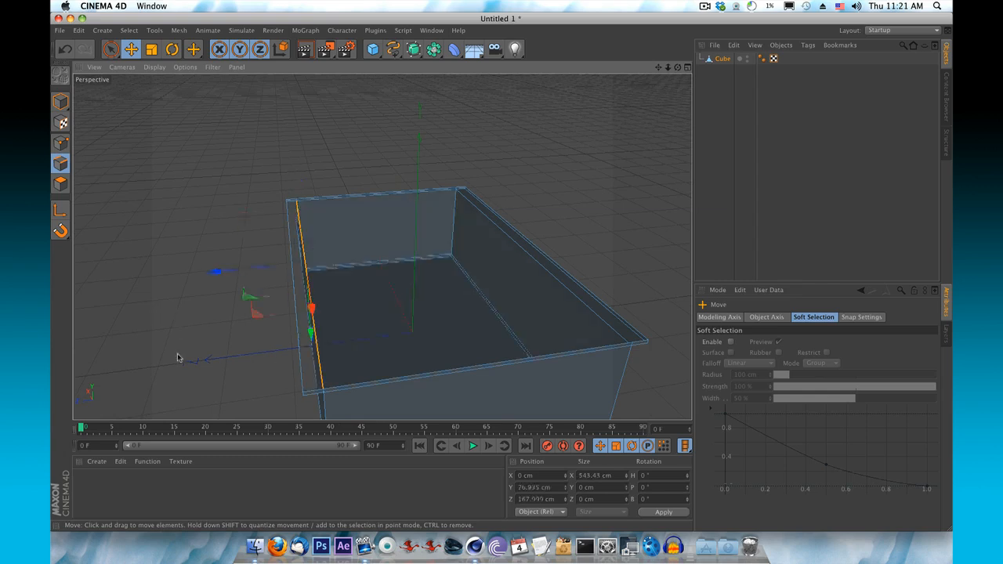
{"action": "key", "text": "super+z"}
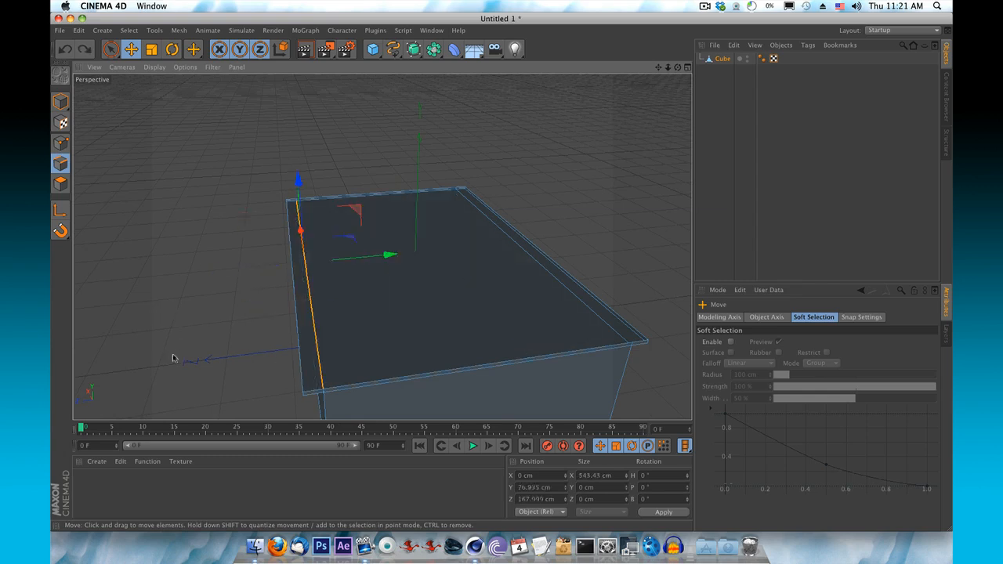
{"action": "key", "text": "super+z"}
Try deleting the +Z side's inner long top edge again, inspect the box's interior, and undo each deletion.
{"action": "left_click", "coordinate": [316, 342]}
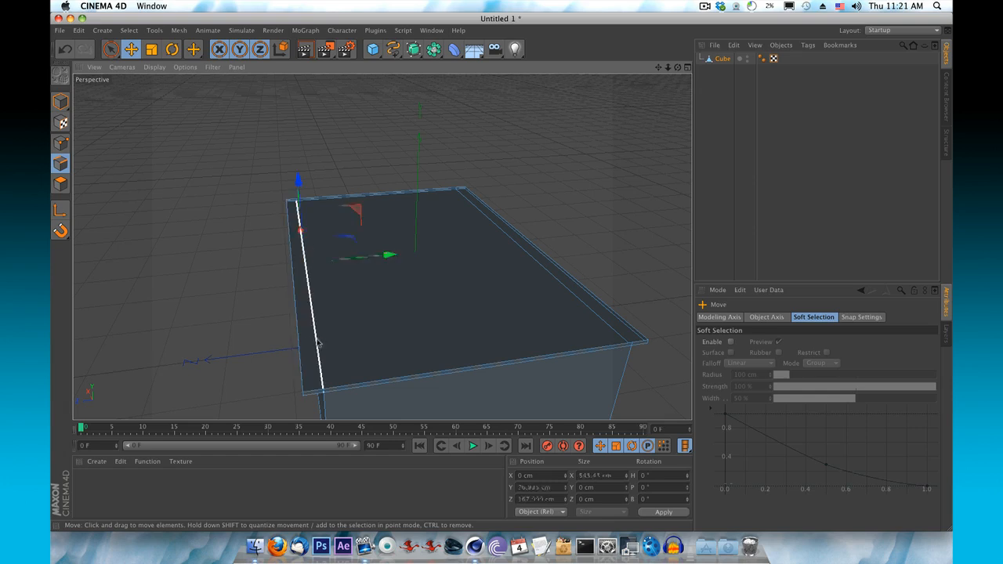
{"action": "key", "text": "Delete"}
{"action": "left_click_drag", "start_coordinate": [381, 247], "coordinate": [533, 180], "text": "alt"}
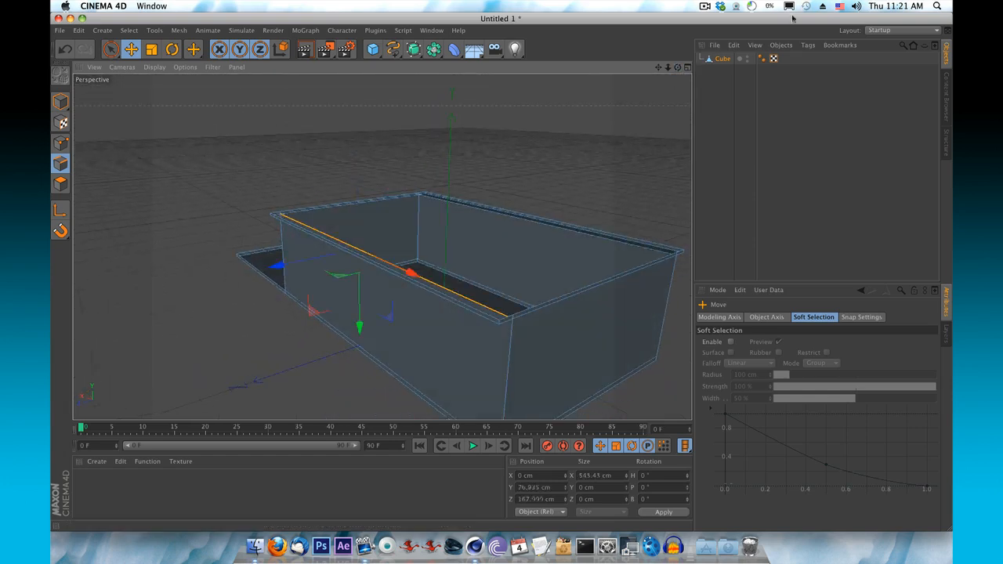
{"action": "left_click_drag", "start_coordinate": [678, 67], "coordinate": [505, 98]}
{"action": "key", "text": "super+z"}
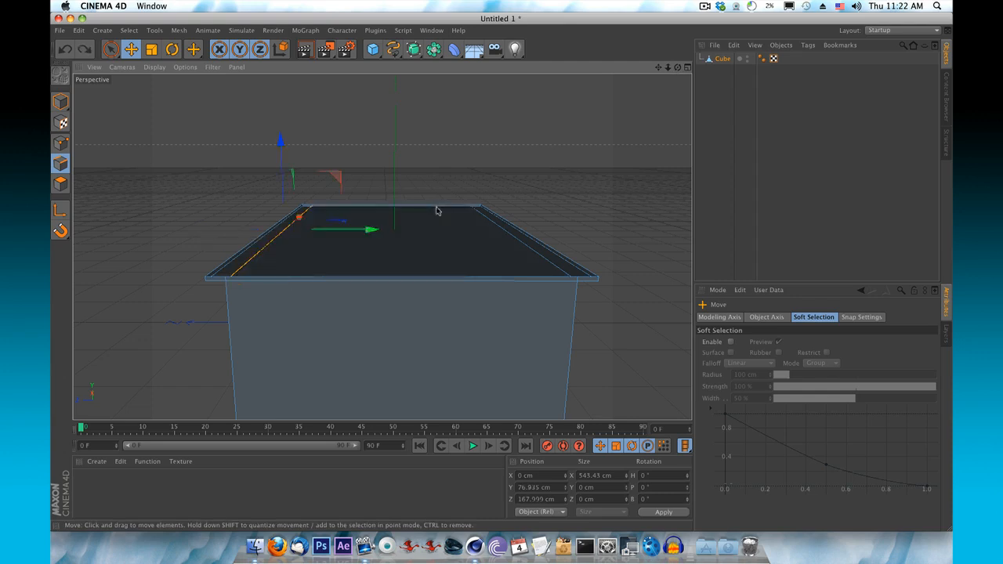
{"action": "left_click", "coordinate": [626, 186]}
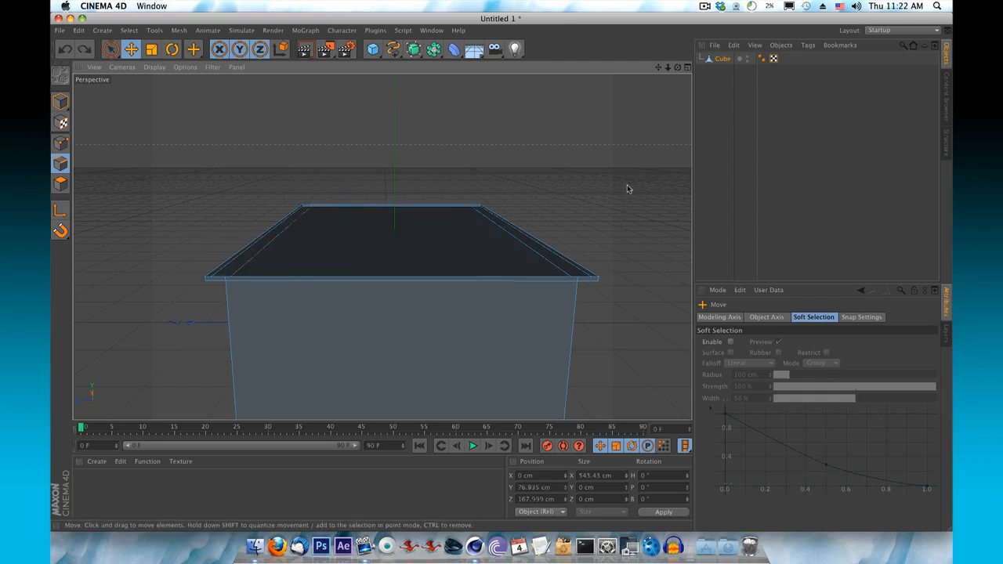
{"action": "left_click", "coordinate": [250, 272]}
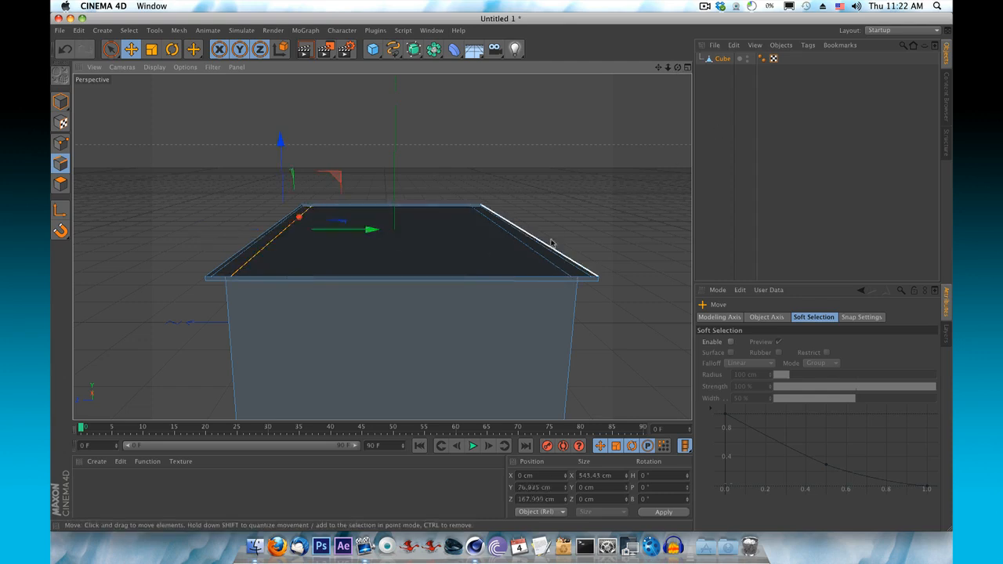
{"action": "key", "text": "Delete"}
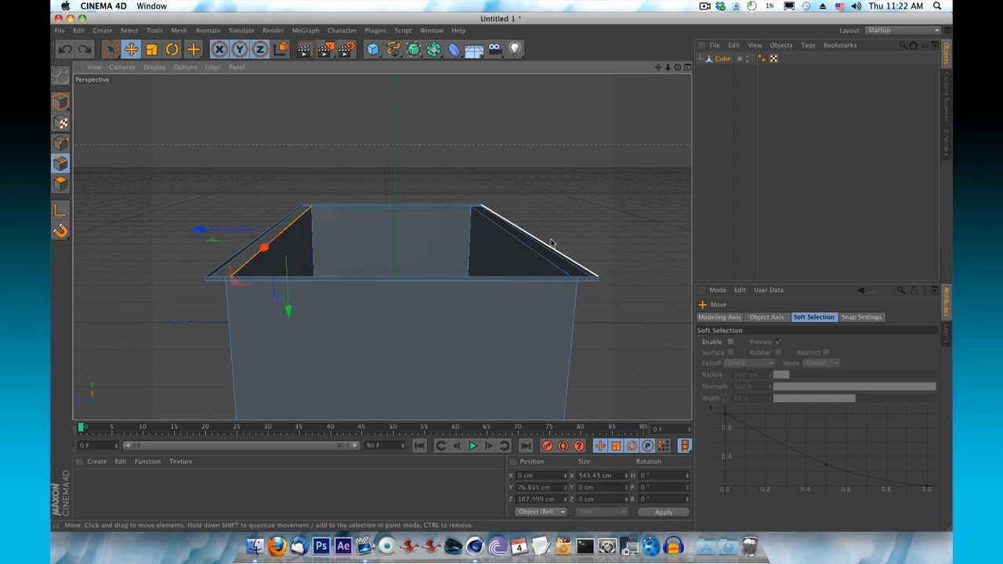
{"action": "key", "text": "super+z"}
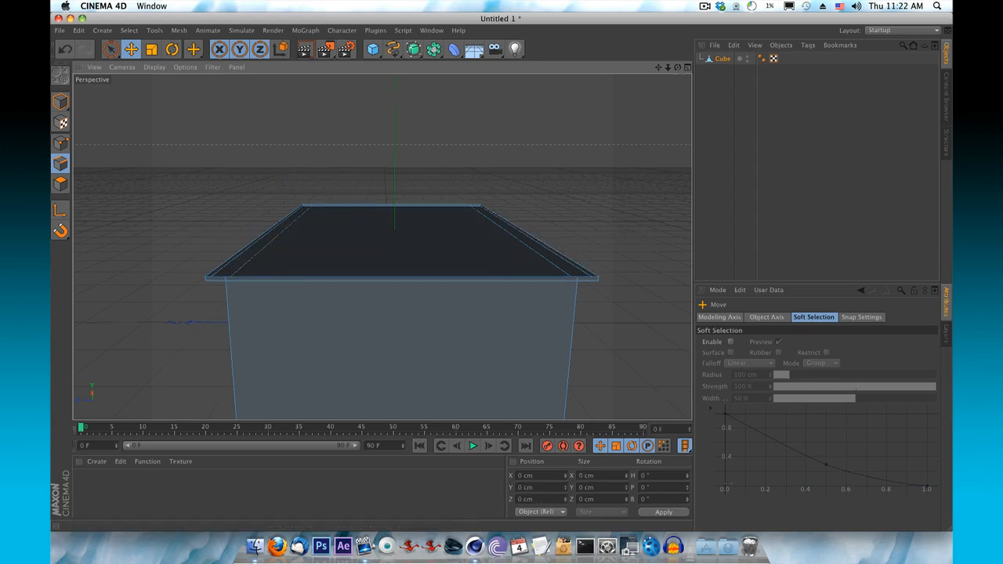
Select the four outermost upper corner points of the thin rim around the box's top.
{"action": "left_click_drag", "start_coordinate": [678, 68], "coordinate": [695, 109]}
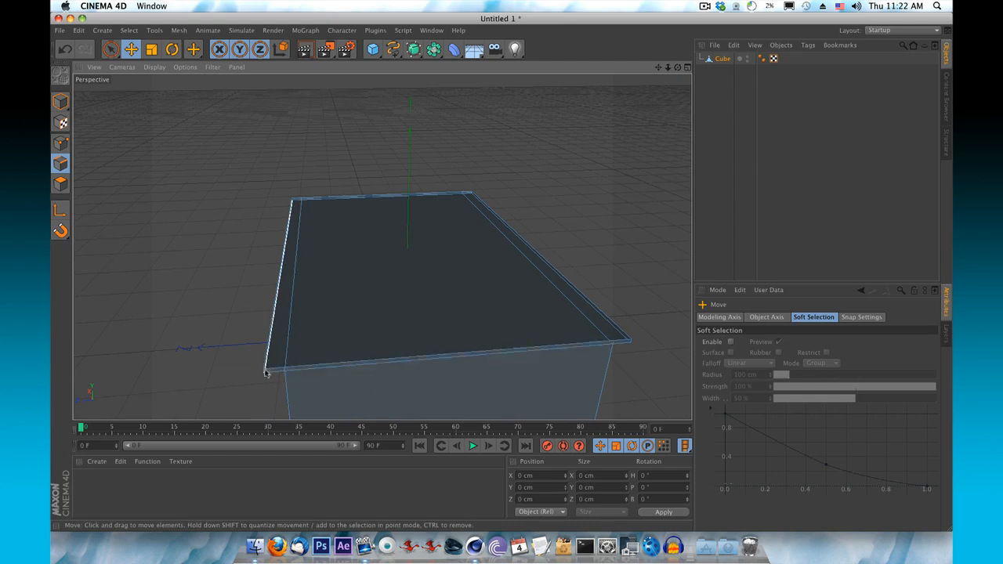
{"action": "left_click", "coordinate": [60, 143]}
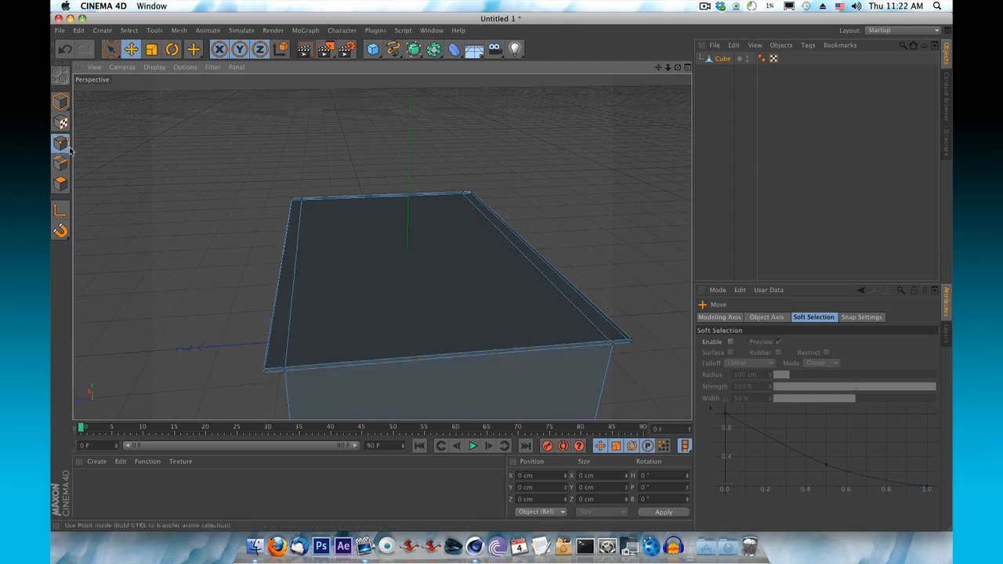
{"action": "left_click", "coordinate": [263, 371]}
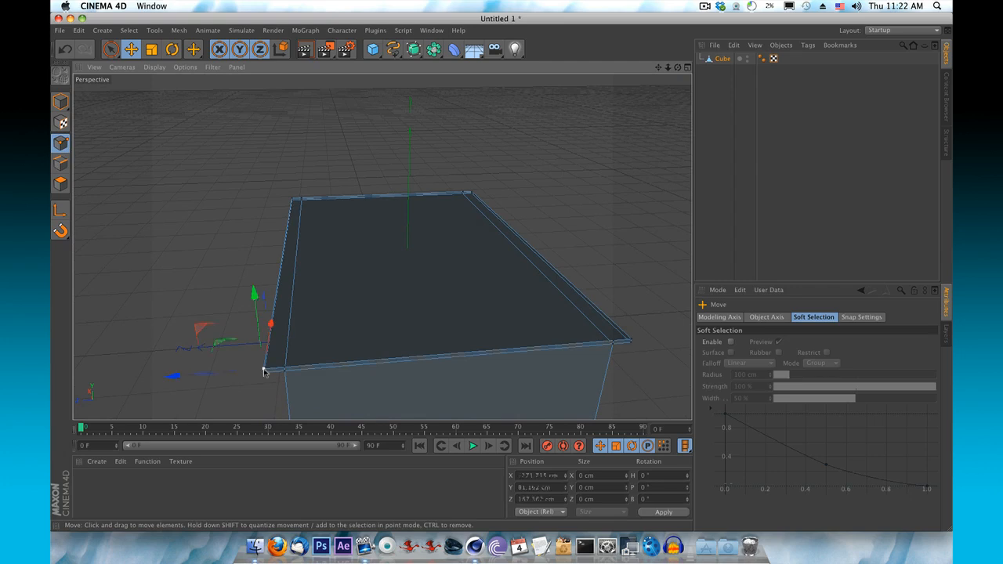
{"action": "left_click", "coordinate": [631, 340], "text": "shift"}
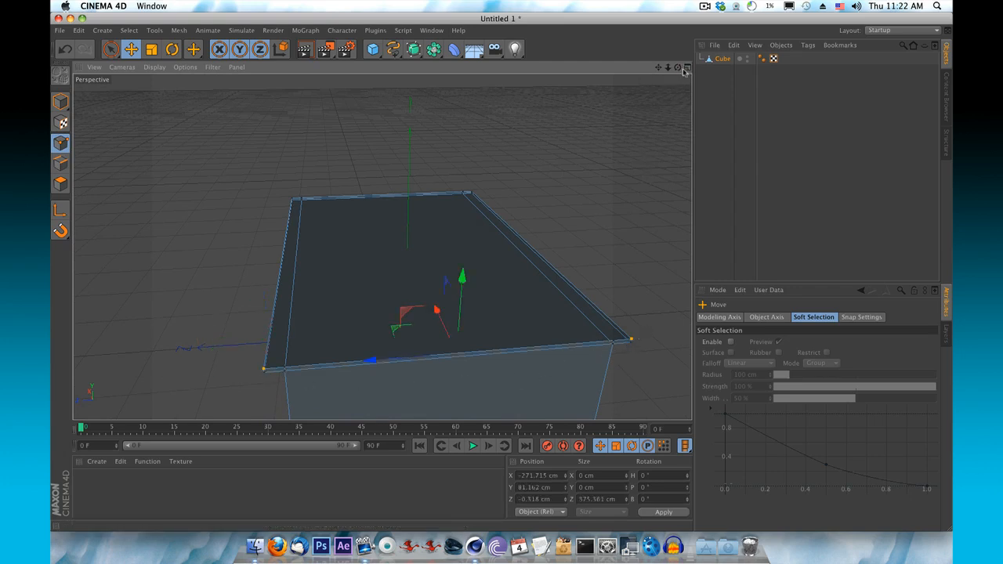
{"action": "left_click_drag", "start_coordinate": [680, 69], "coordinate": [638, 260]}
{"action": "left_click", "coordinate": [439, 316], "text": "shift"}
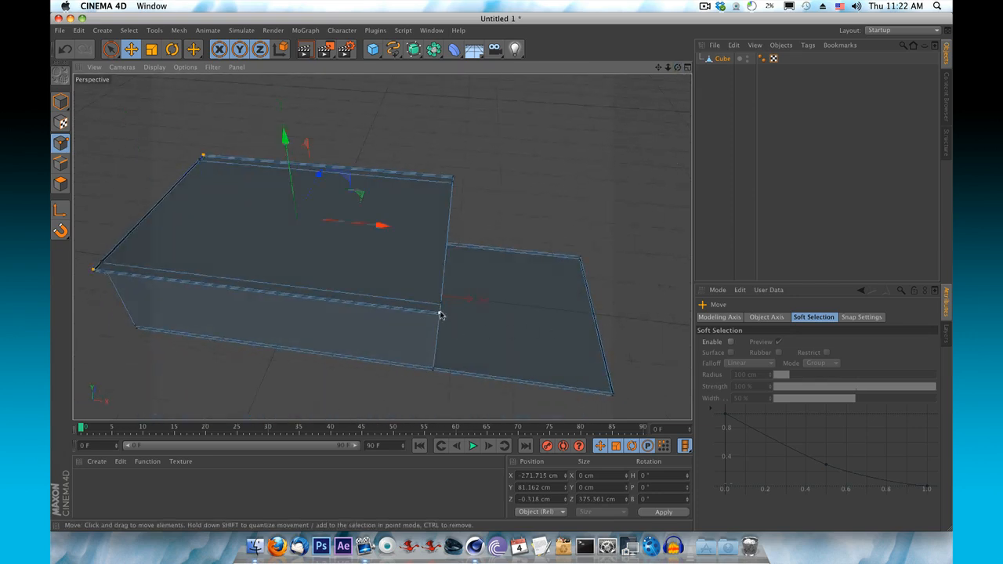
{"action": "left_click_drag", "start_coordinate": [667, 67], "coordinate": [382, 247]}
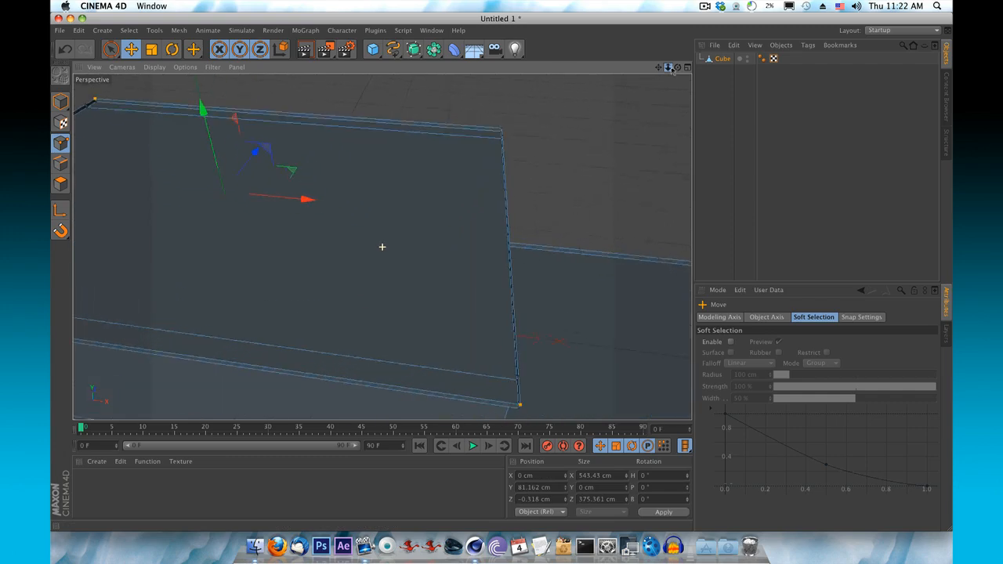
{"action": "left_click_drag", "start_coordinate": [678, 67], "coordinate": [381, 246]}
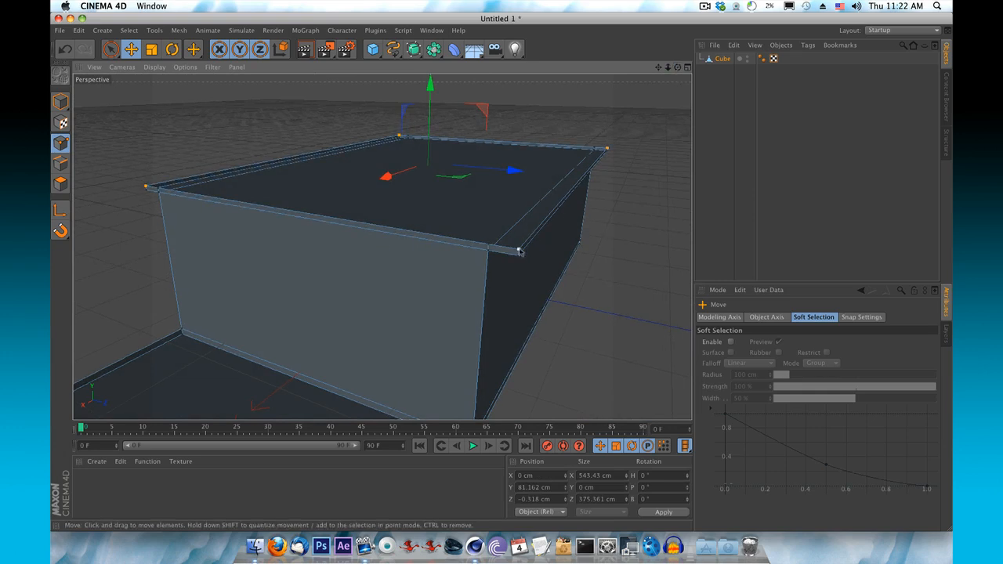
{"action": "left_click_drag", "start_coordinate": [678, 68], "coordinate": [660, 69]}
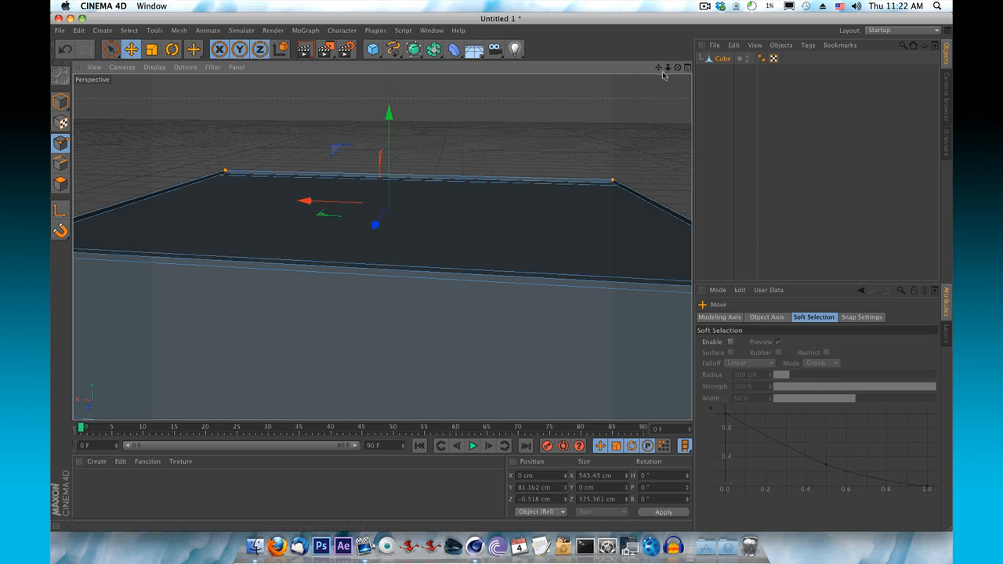
{"action": "left_click_drag", "start_coordinate": [678, 69], "coordinate": [672, 70]}
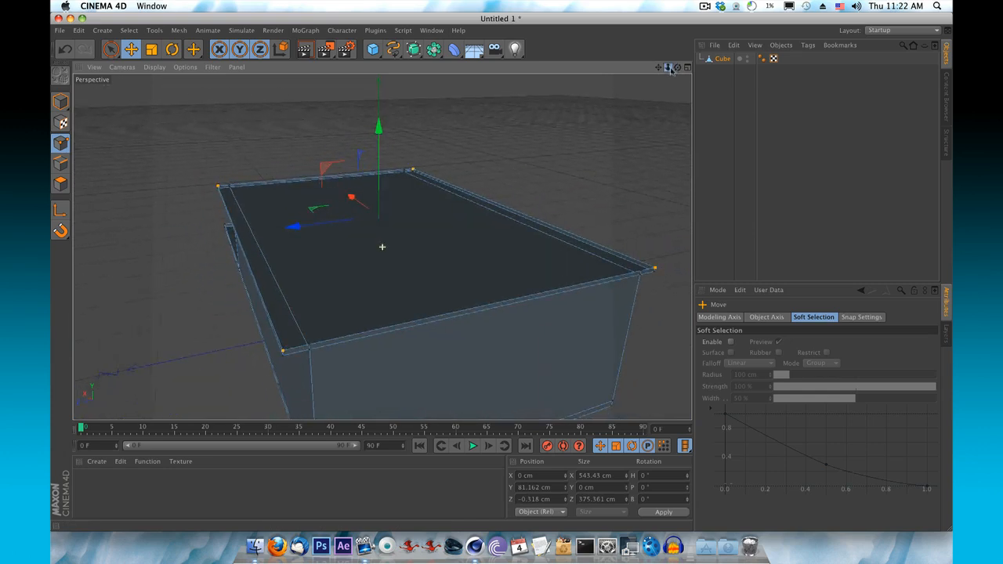
Bridge the rim's two corner points at one short end to the two at the other, covering the whole top.
{"action": "right_click", "coordinate": [242, 380]}
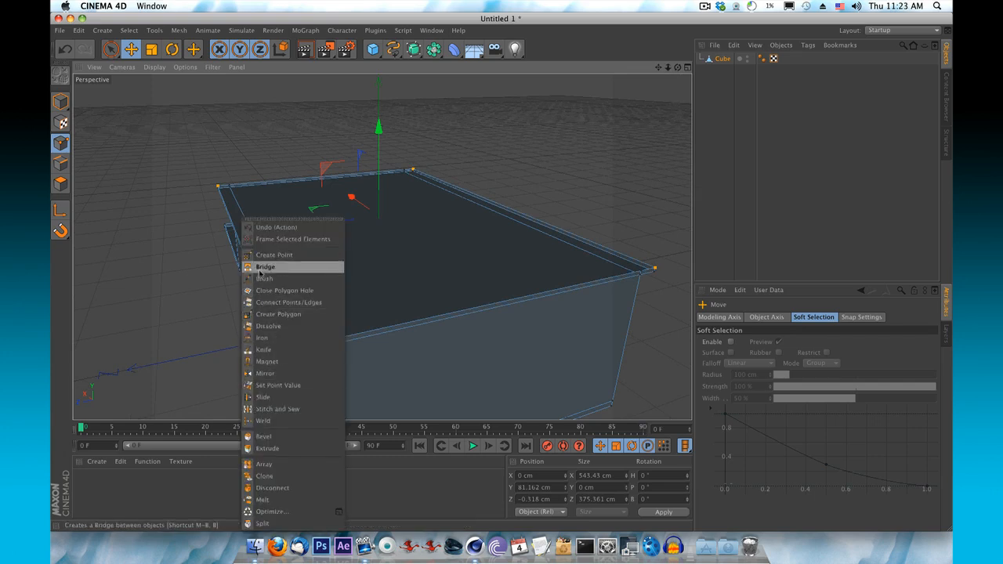
{"action": "left_click", "coordinate": [288, 267]}
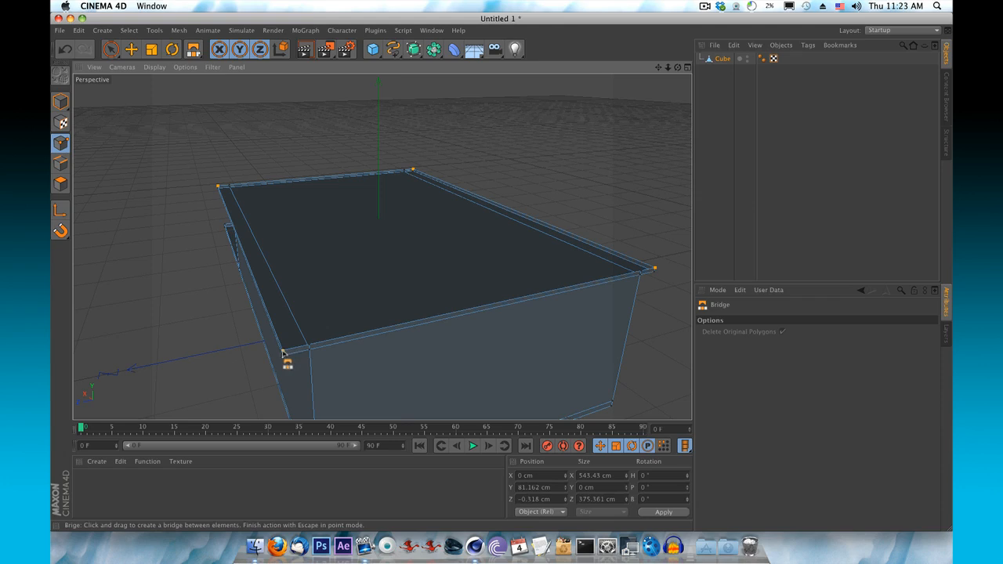
{"action": "left_click_drag", "start_coordinate": [360, 341], "coordinate": [588, 292]}
{"action": "left_click_drag", "start_coordinate": [657, 271], "coordinate": [654, 269]}
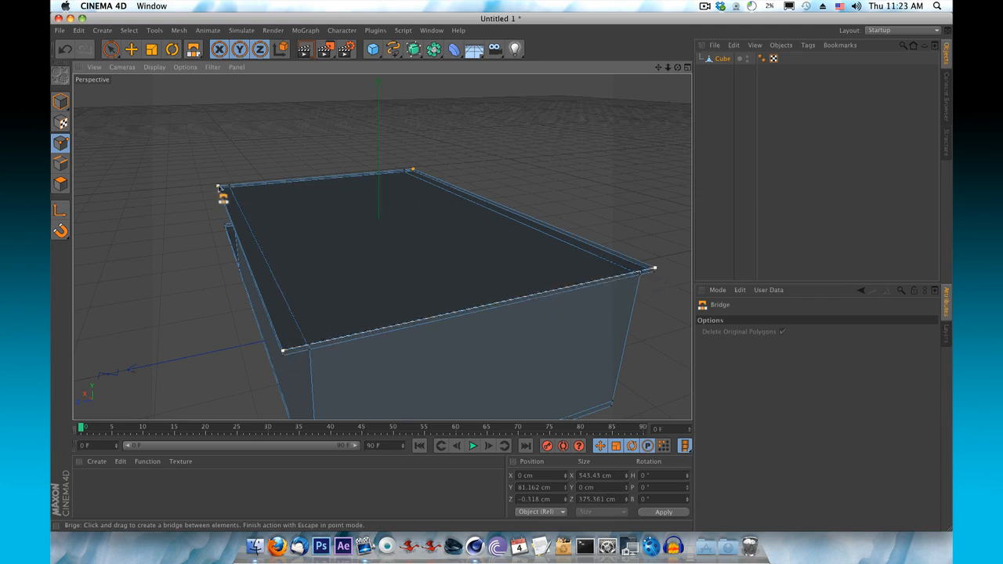
{"action": "left_click_drag", "start_coordinate": [218, 187], "coordinate": [414, 170]}
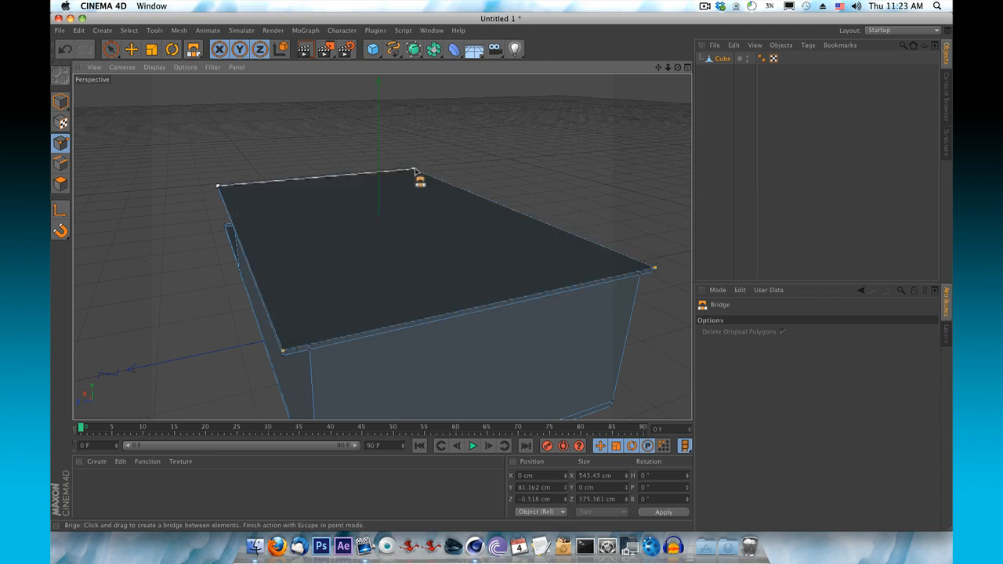
{"action": "left_click_drag", "start_coordinate": [678, 68], "coordinate": [382, 247]}
{"action": "scroll", "coordinate": [381, 247], "scroll_direction": "up", "scroll_amount": 5}
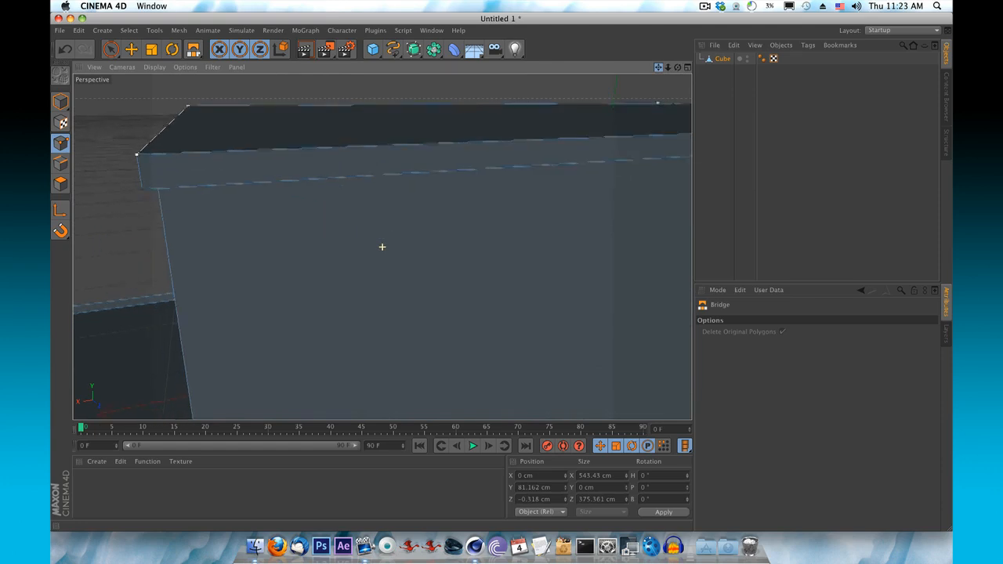
{"action": "left_click_drag", "start_coordinate": [668, 68], "coordinate": [382, 246]}
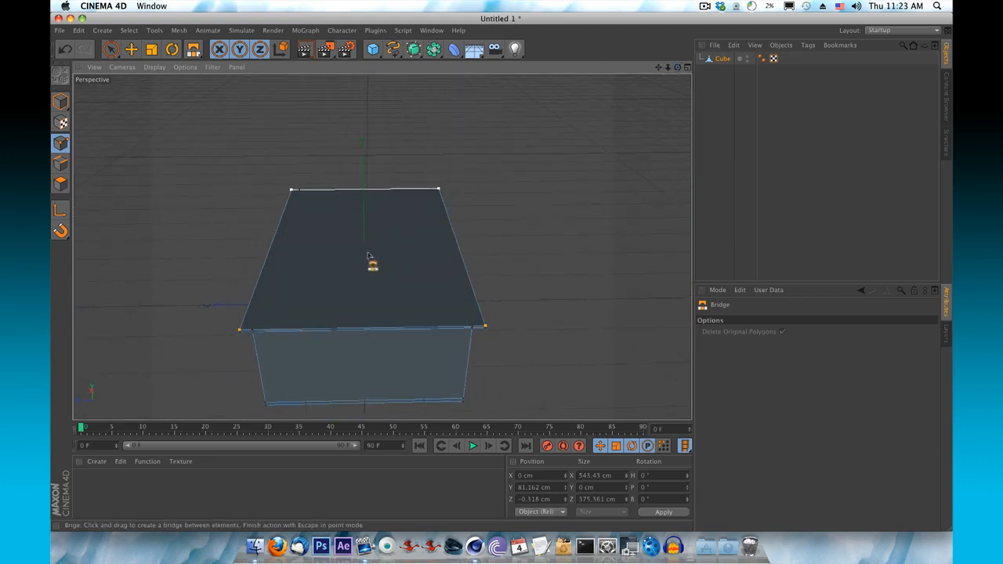
Select the new polygon covering the box's top and reverse its normals.
{"action": "left_click", "coordinate": [61, 183]}
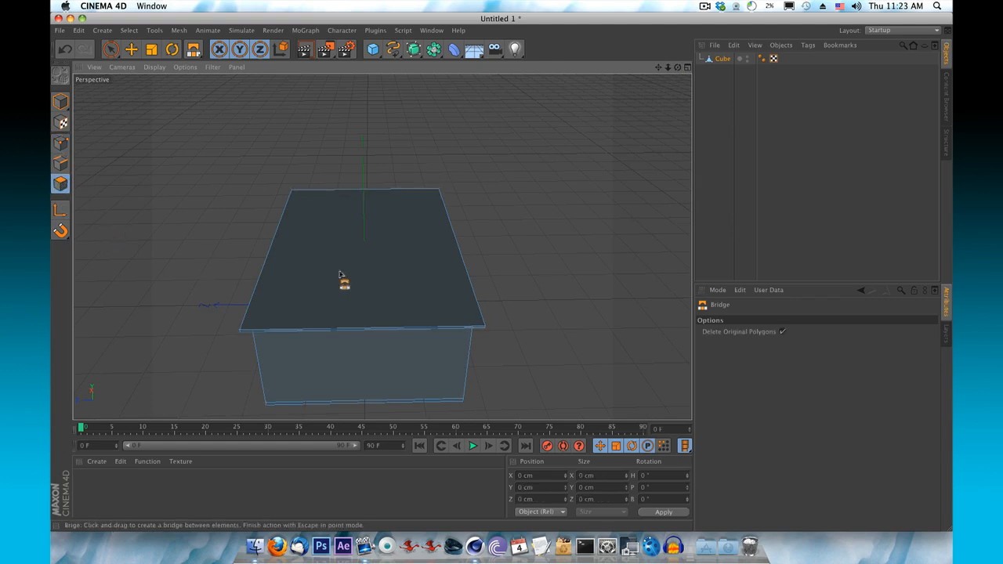
{"action": "left_click", "coordinate": [110, 49]}
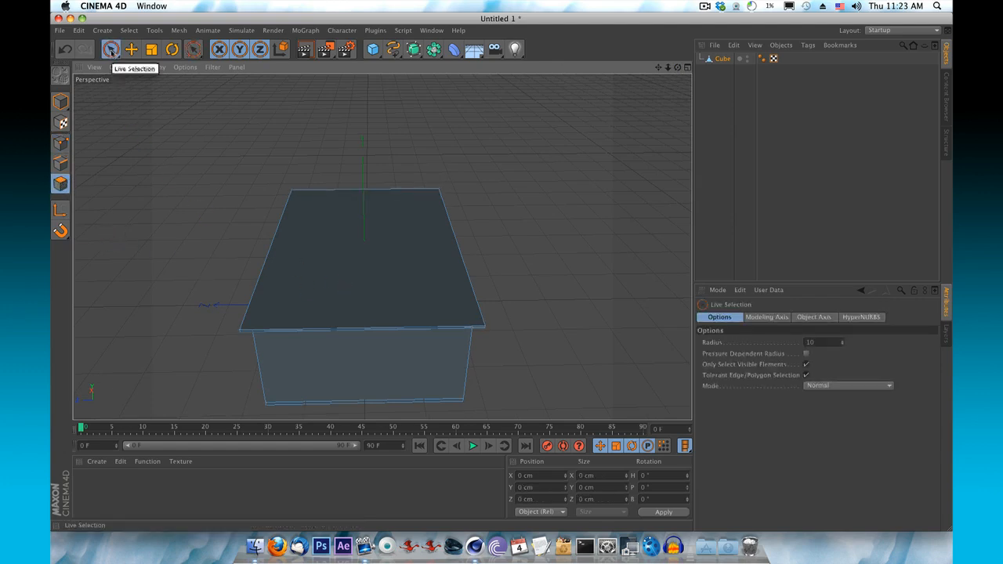
{"action": "left_click", "coordinate": [313, 267]}
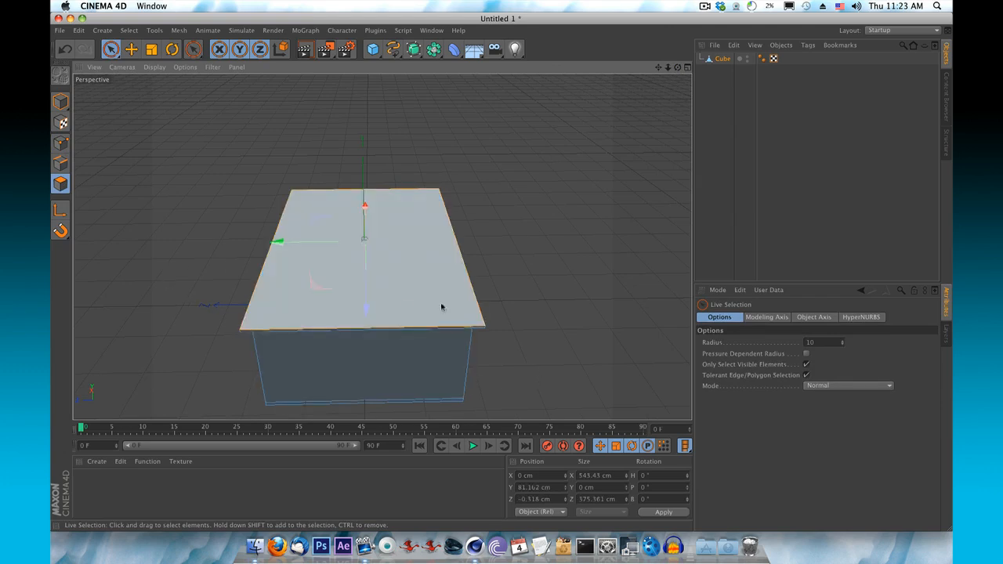
{"action": "right_click", "coordinate": [421, 246]}
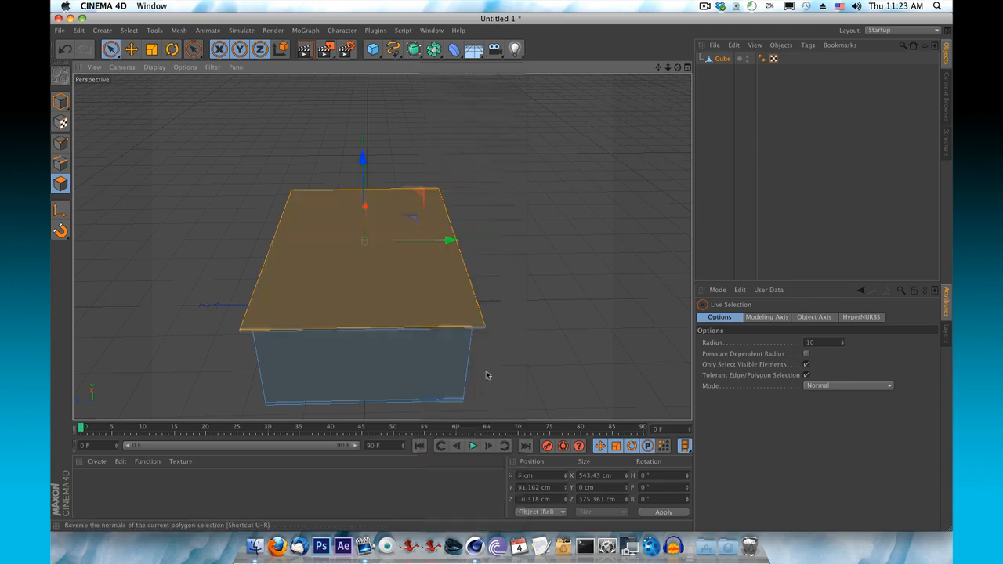
{"action": "left_click", "coordinate": [459, 373]}
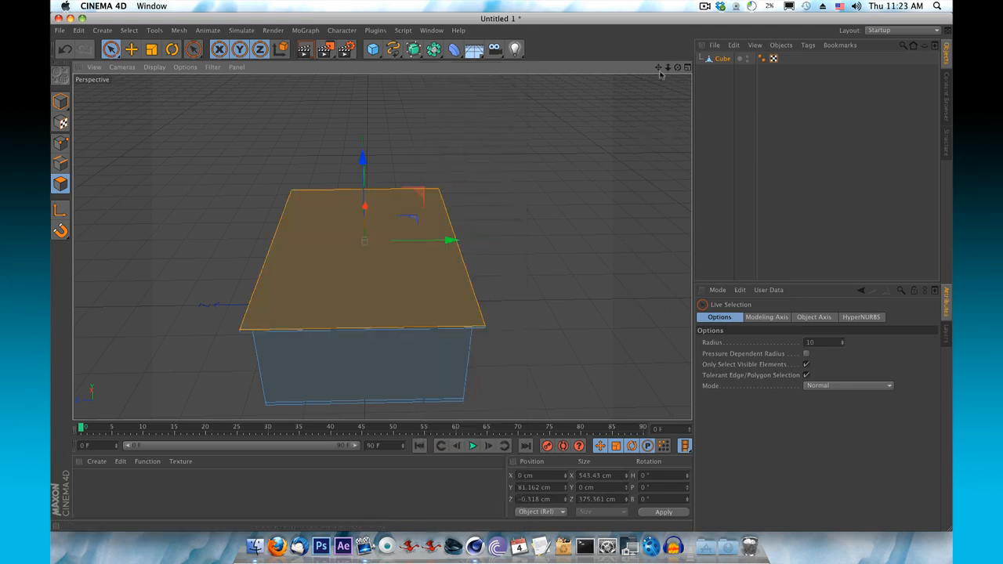
Cut the top polygon lengthwise down its middle with the Knife in Loop mode, at an offset of about 50%.
{"action": "left_click_drag", "start_coordinate": [660, 69], "coordinate": [383, 246]}
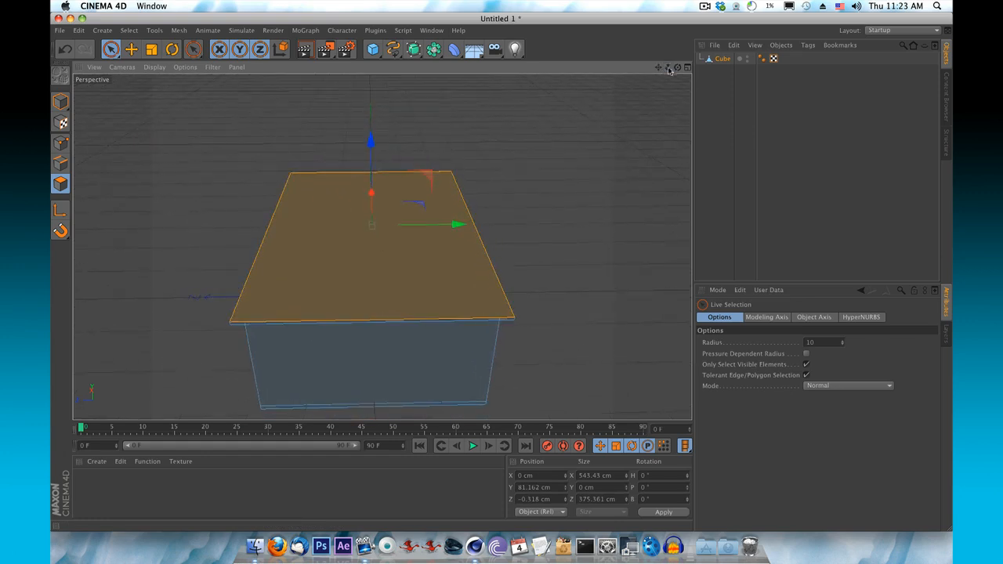
{"action": "left_click_drag", "start_coordinate": [677, 69], "coordinate": [466, 140]}
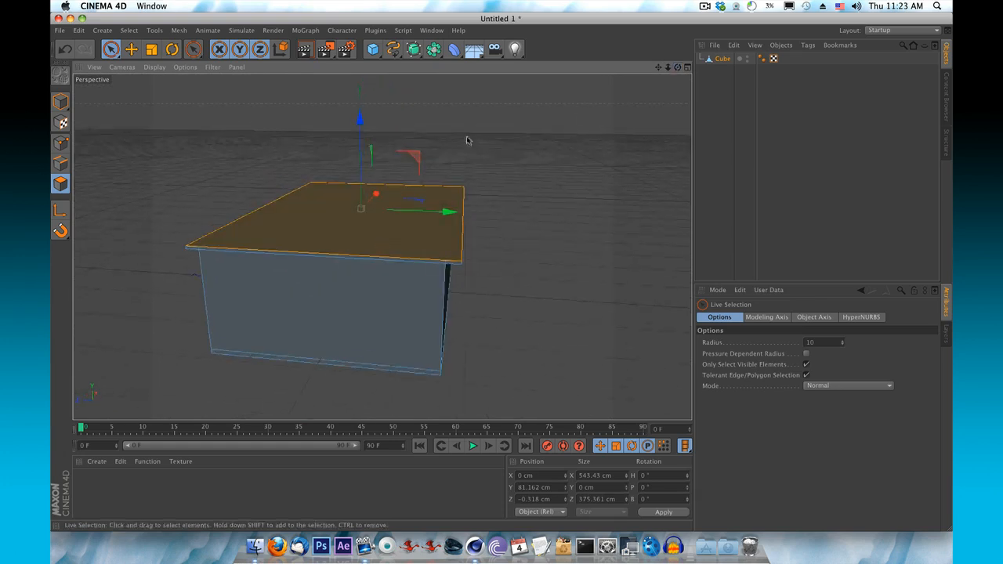
{"action": "left_click_drag", "start_coordinate": [678, 68], "coordinate": [382, 246]}
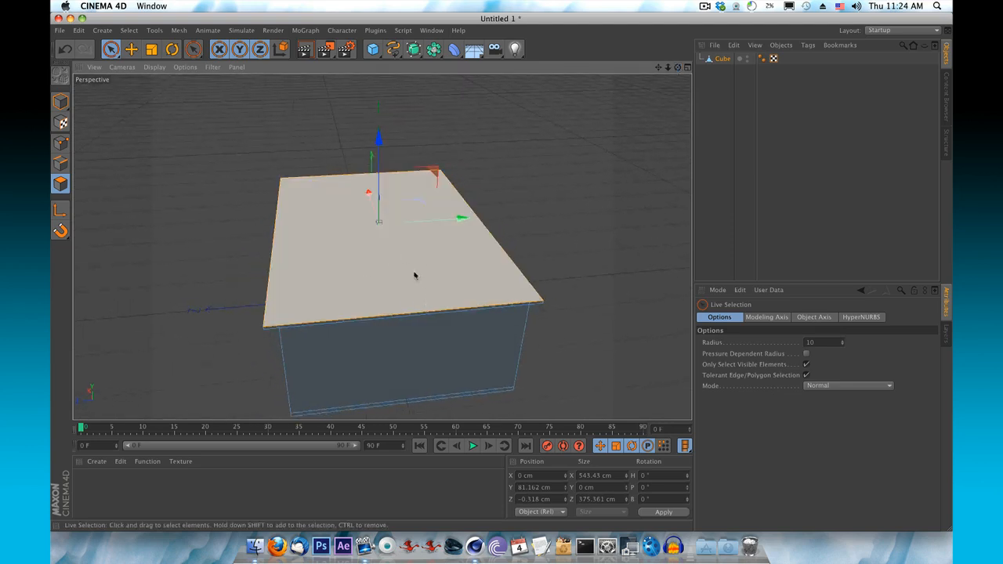
{"action": "right_click", "coordinate": [451, 267]}
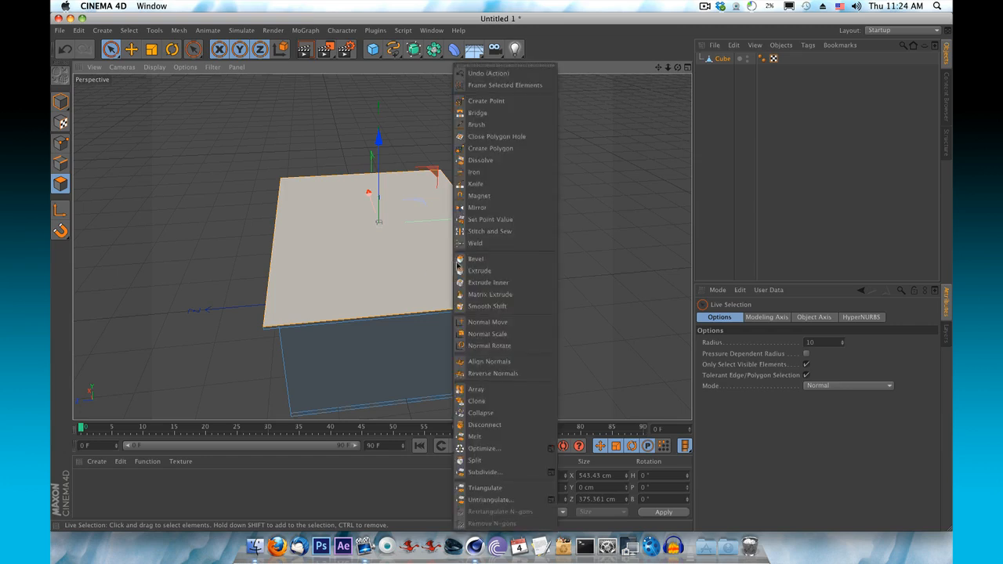
{"action": "left_click", "coordinate": [513, 184]}
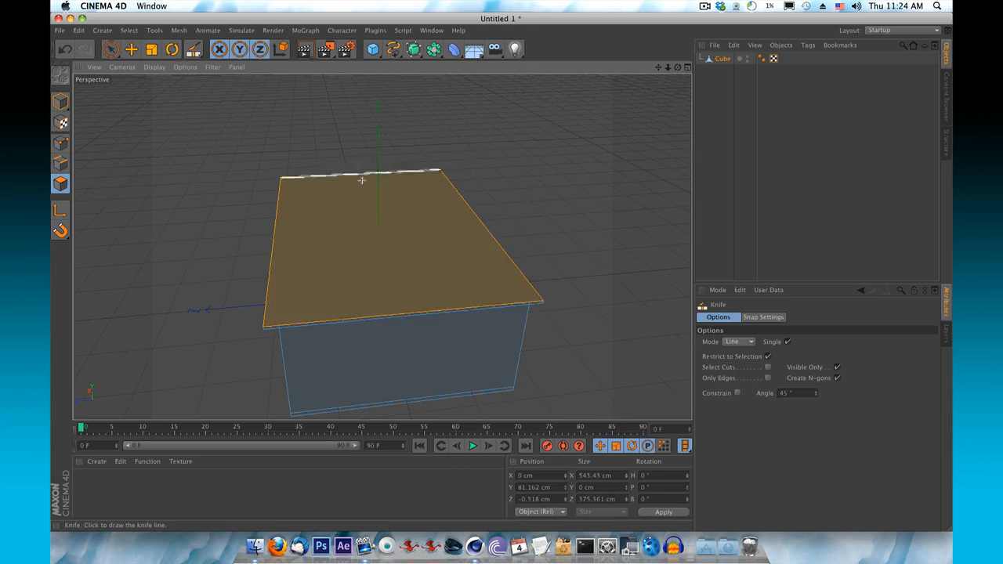
{"action": "left_click", "coordinate": [747, 342]}
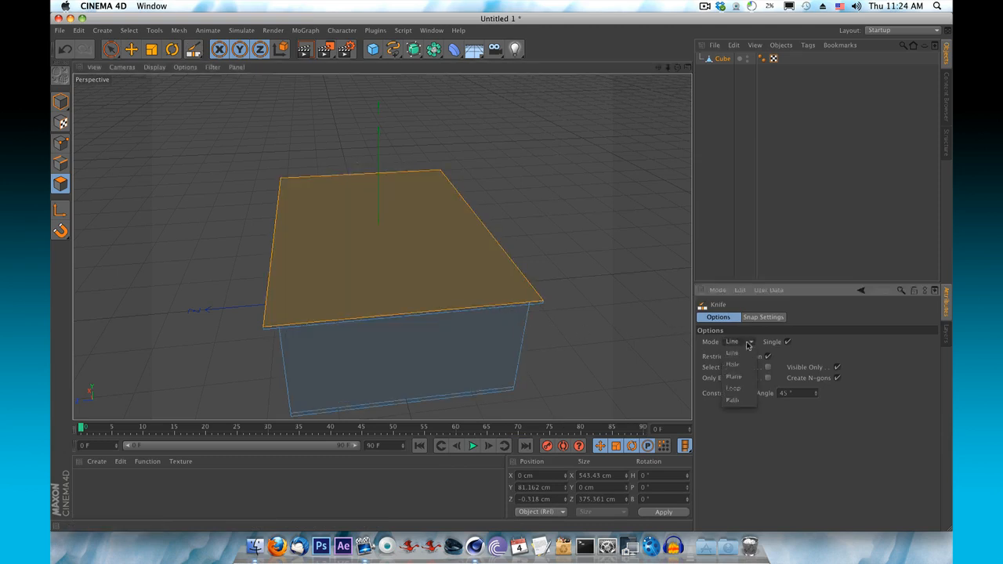
{"action": "left_click", "coordinate": [749, 387]}
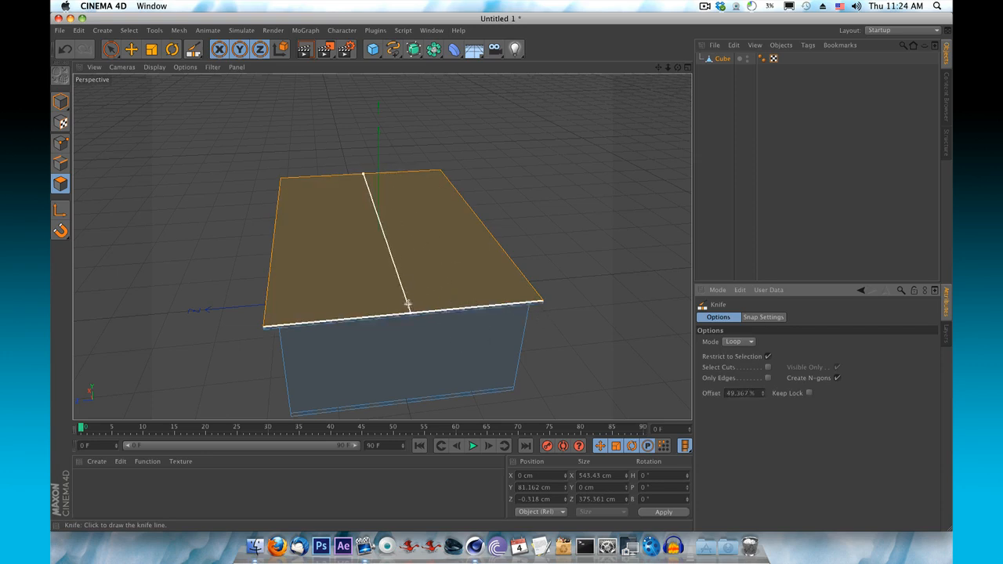
{"action": "left_click_drag", "start_coordinate": [616, 143], "coordinate": [382, 246], "text": "alt"}
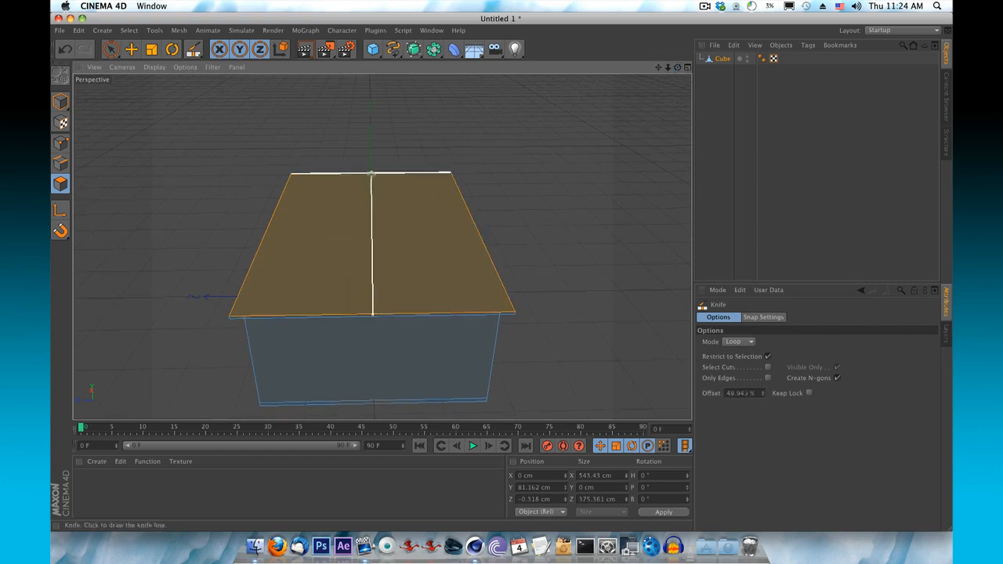
{"action": "left_click", "coordinate": [374, 310]}
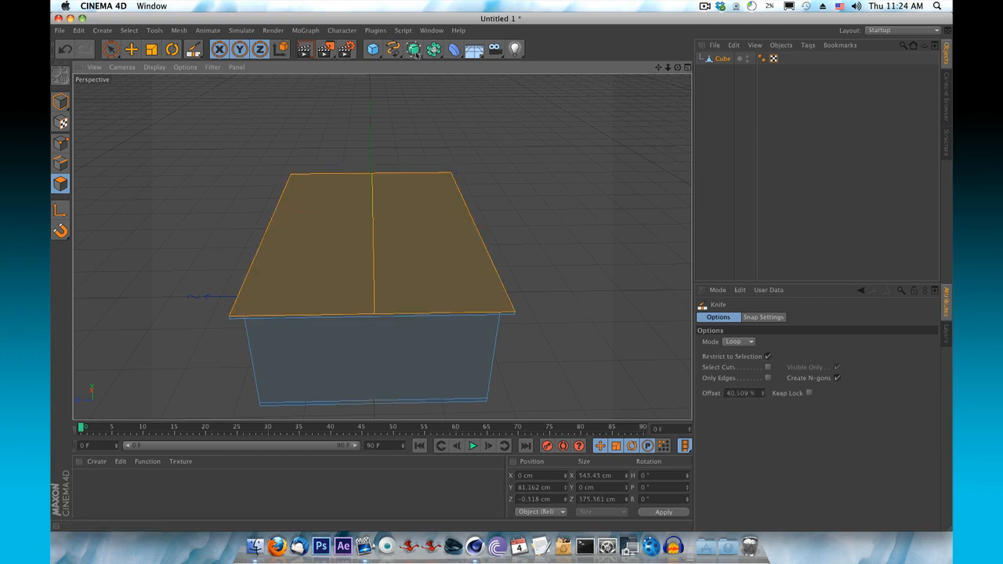
Select the lengthwise centre edge of the box's top and raise it to about 141 cm in Y to form a roof ridge.
{"action": "left_click", "coordinate": [112, 50]}
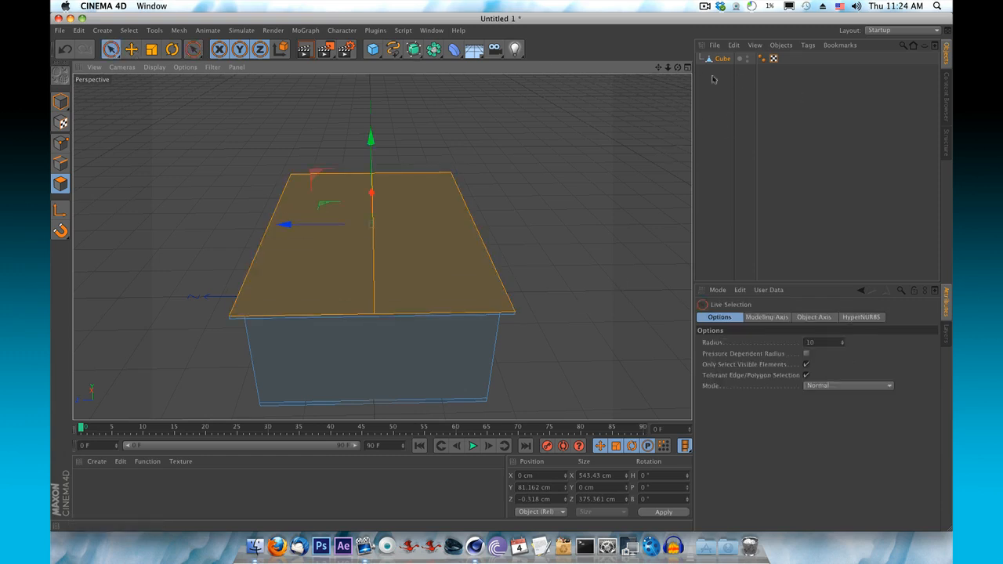
{"action": "left_click_drag", "start_coordinate": [677, 67], "coordinate": [667, 49]}
{"action": "left_click", "coordinate": [577, 208]}
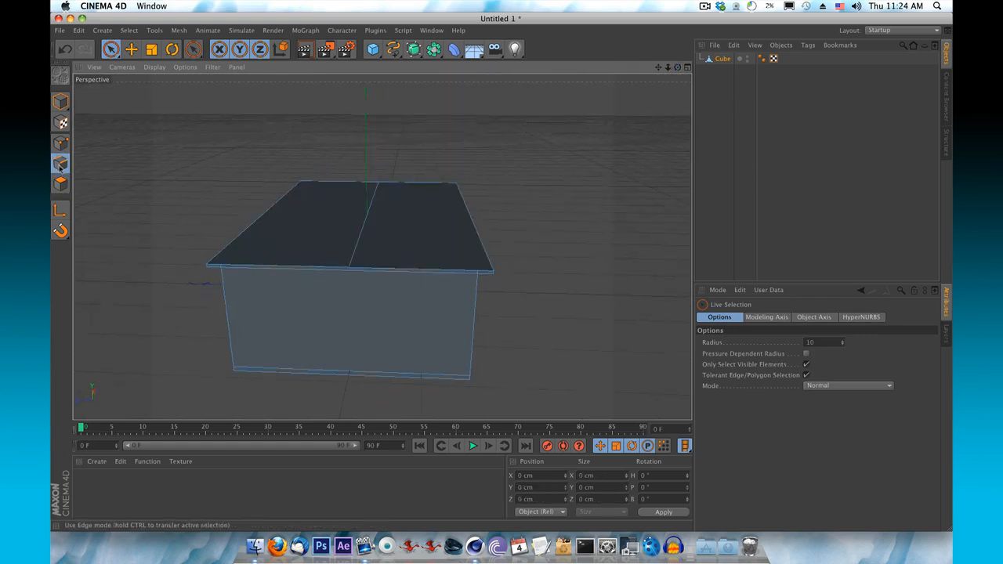
{"action": "left_click", "coordinate": [360, 240]}
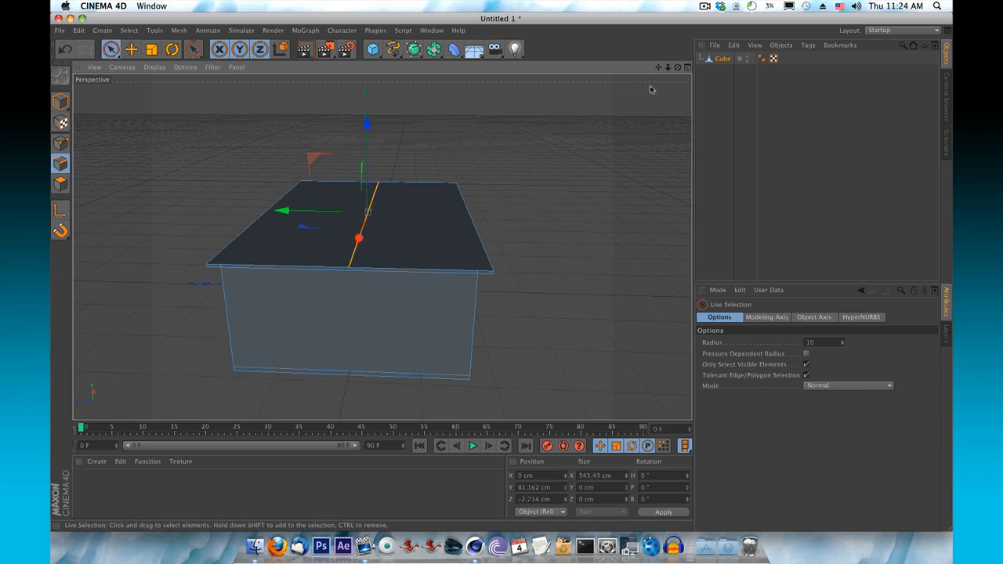
{"action": "left_click_drag", "start_coordinate": [676, 67], "coordinate": [623, 95]}
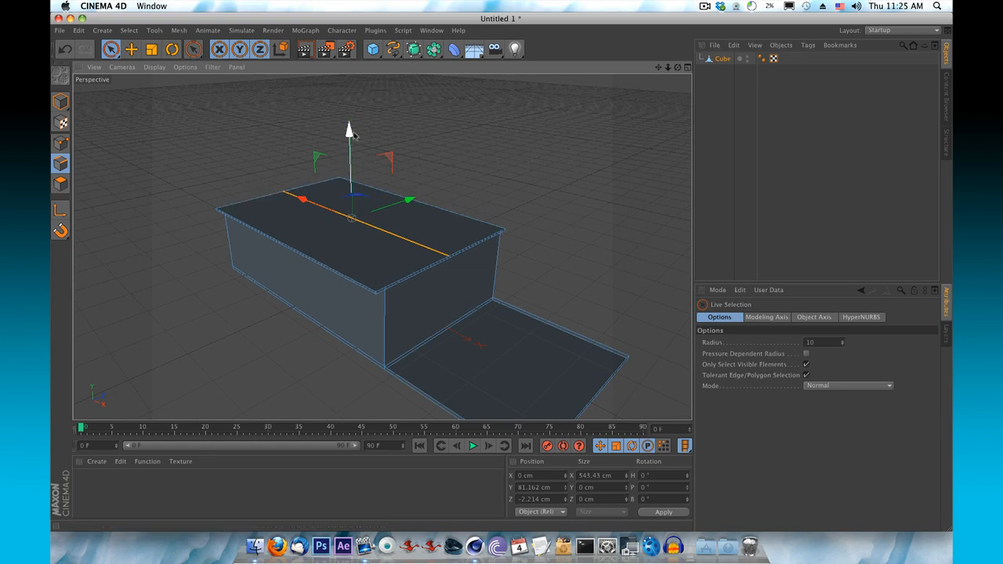
{"action": "left_click_drag", "start_coordinate": [352, 135], "coordinate": [358, 106]}
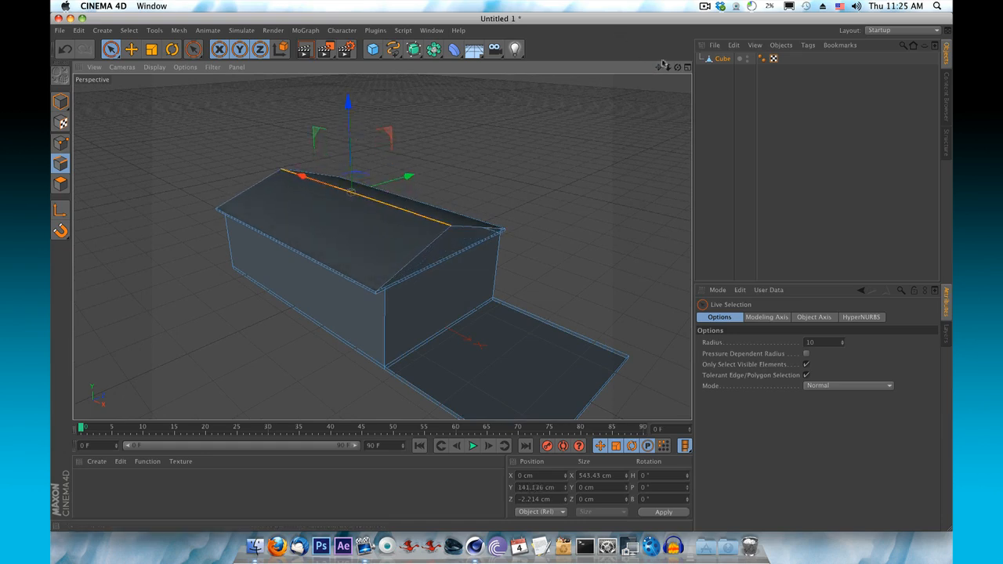
Adjust the roof ridge's height up and down along Y until it sits at about 172 cm.
{"action": "left_click_drag", "start_coordinate": [380, 246], "coordinate": [382, 246], "text": "alt"}
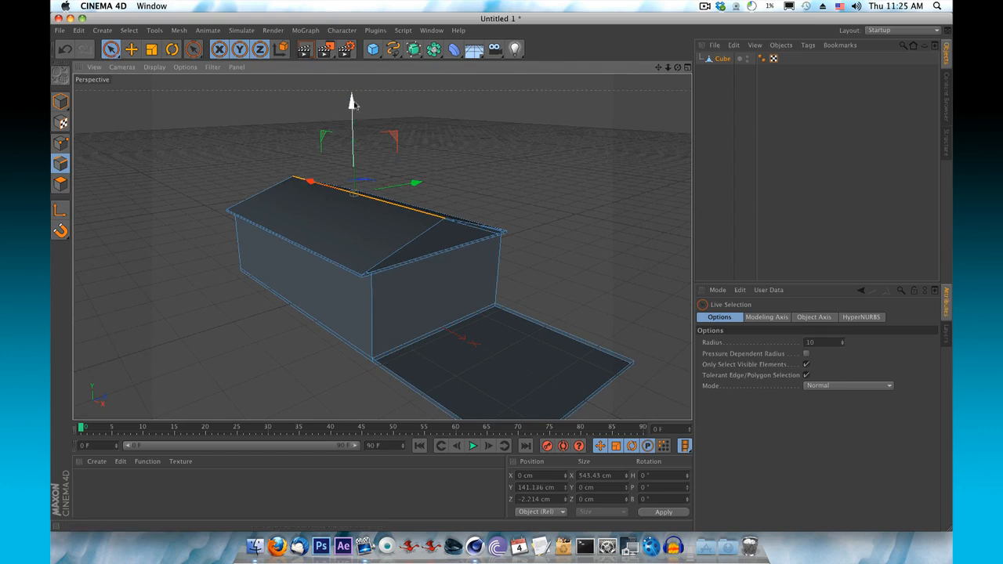
{"action": "left_click_drag", "start_coordinate": [354, 92], "coordinate": [356, 82]}
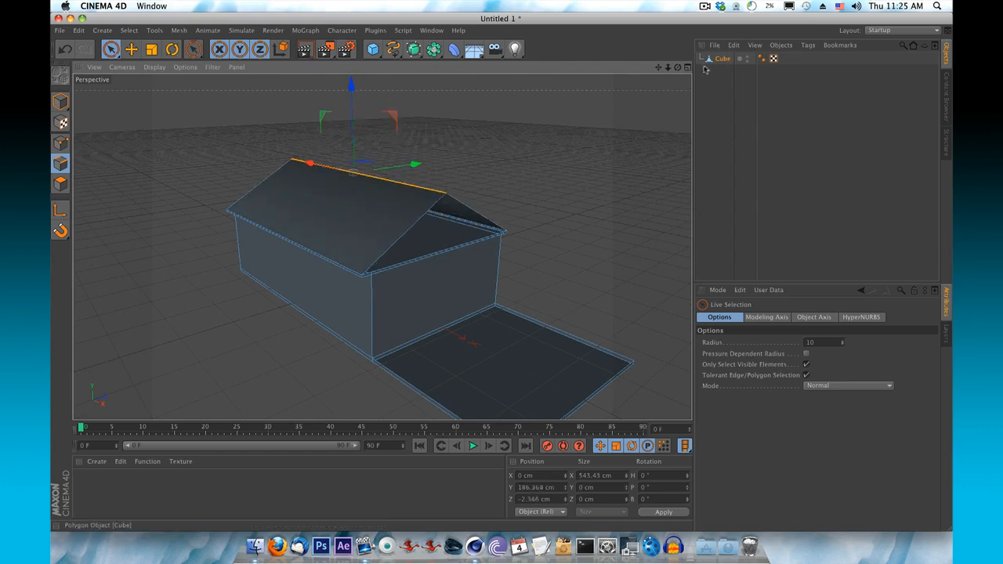
{"action": "left_click_drag", "start_coordinate": [678, 67], "coordinate": [678, 68]}
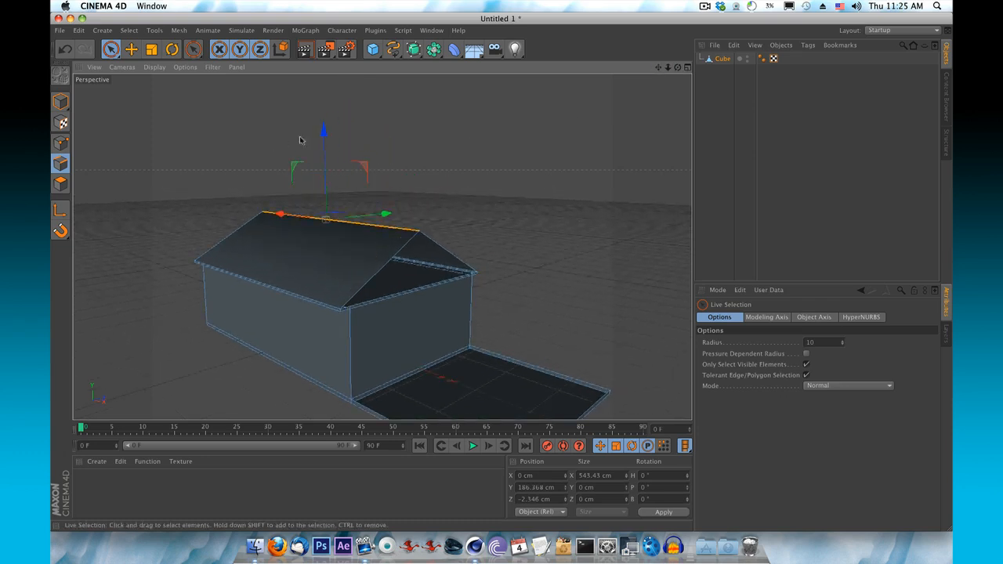
{"action": "left_click_drag", "start_coordinate": [325, 132], "coordinate": [323, 86]}
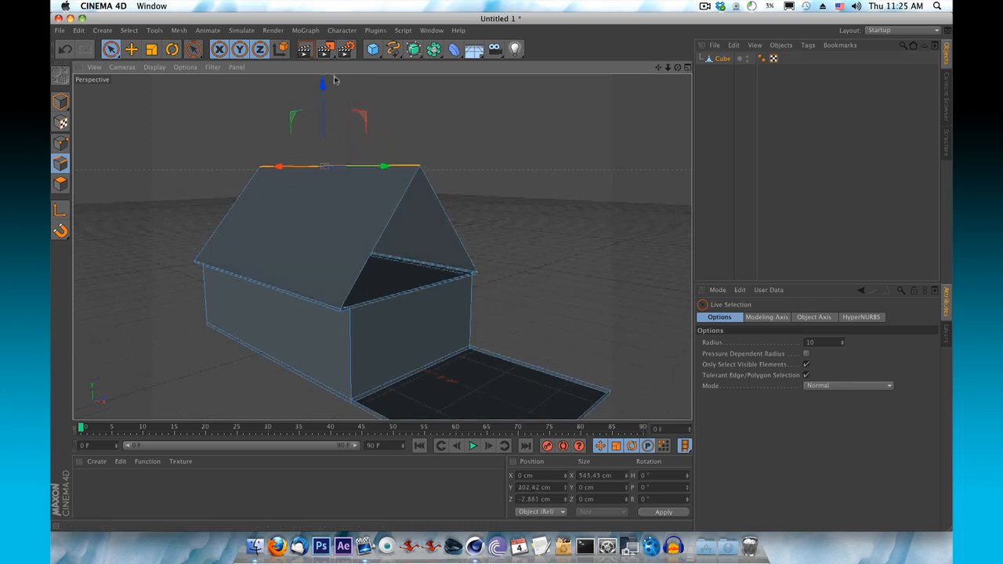
{"action": "left_click_drag", "start_coordinate": [679, 67], "coordinate": [679, 68]}
{"action": "left_click_drag", "start_coordinate": [340, 91], "coordinate": [346, 137]}
{"action": "left_click_drag", "start_coordinate": [677, 68], "coordinate": [678, 67]}
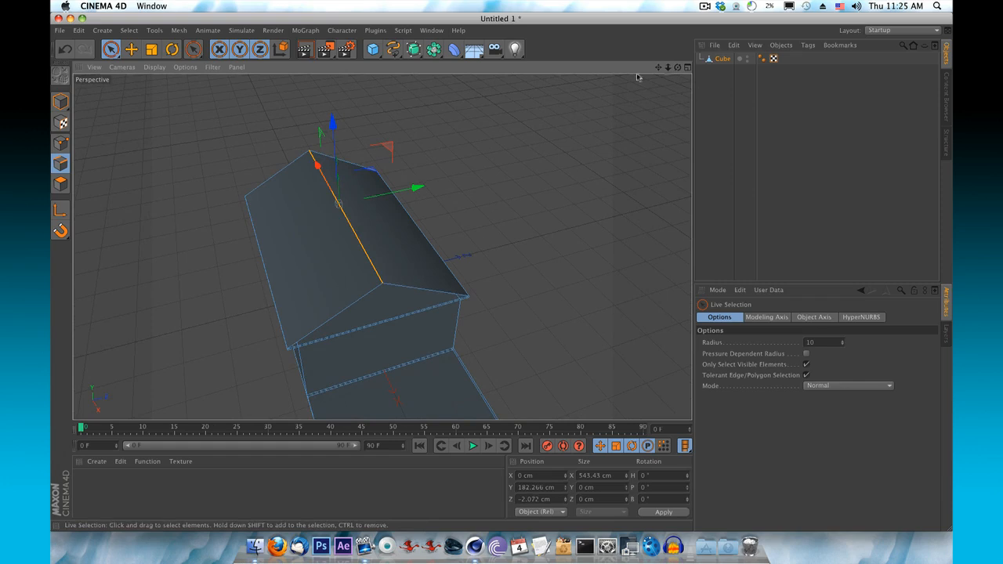
{"action": "left_click_drag", "start_coordinate": [331, 119], "coordinate": [333, 138]}
{"action": "left_click_drag", "start_coordinate": [677, 69], "coordinate": [599, 44]}
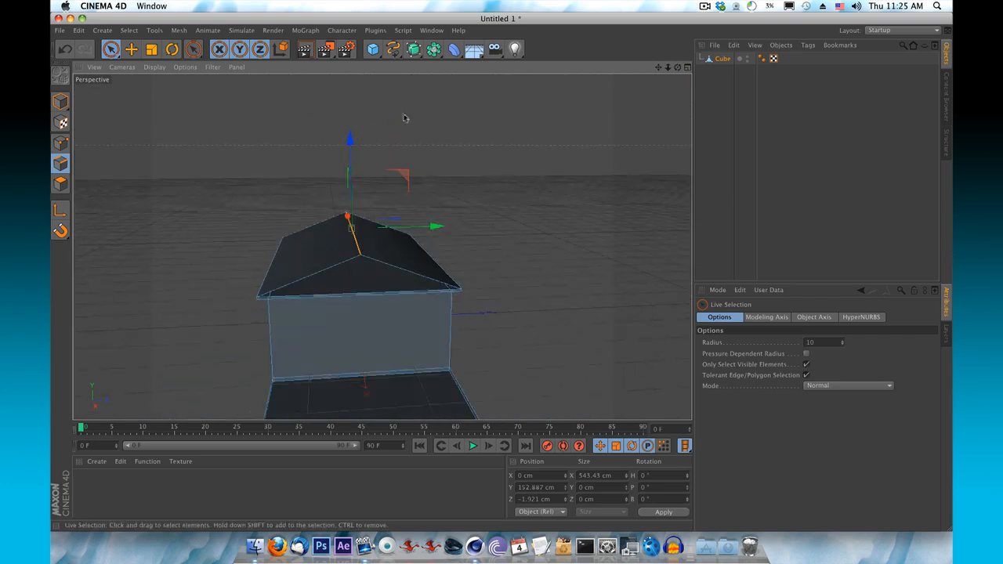
{"action": "left_click_drag", "start_coordinate": [349, 139], "coordinate": [353, 130]}
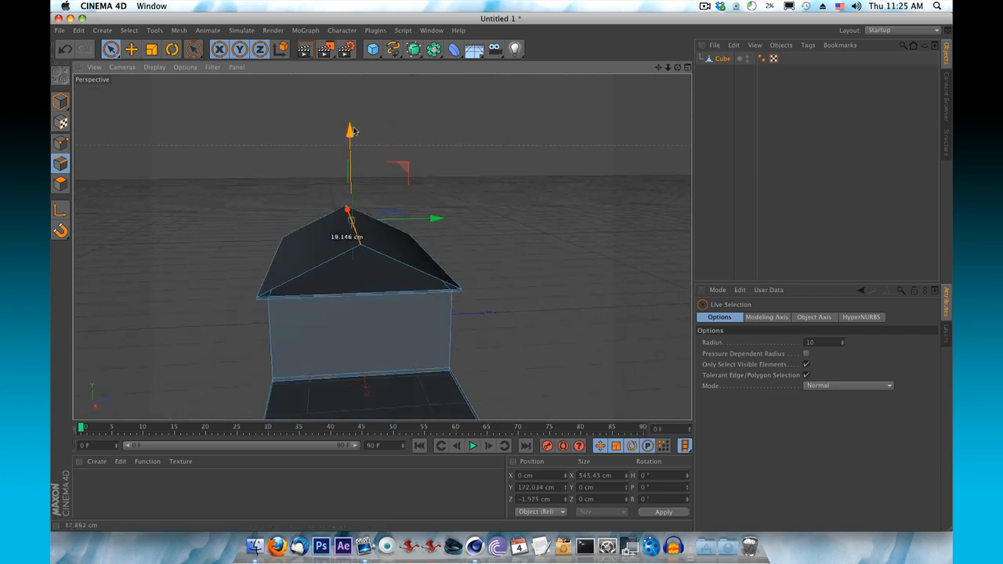
Set the Phong Angle in the Cube's Phong tag to 20° for crisp shading of the roof slopes.
{"action": "left_click_drag", "start_coordinate": [676, 69], "coordinate": [708, 74]}
{"action": "left_click", "coordinate": [762, 60]}
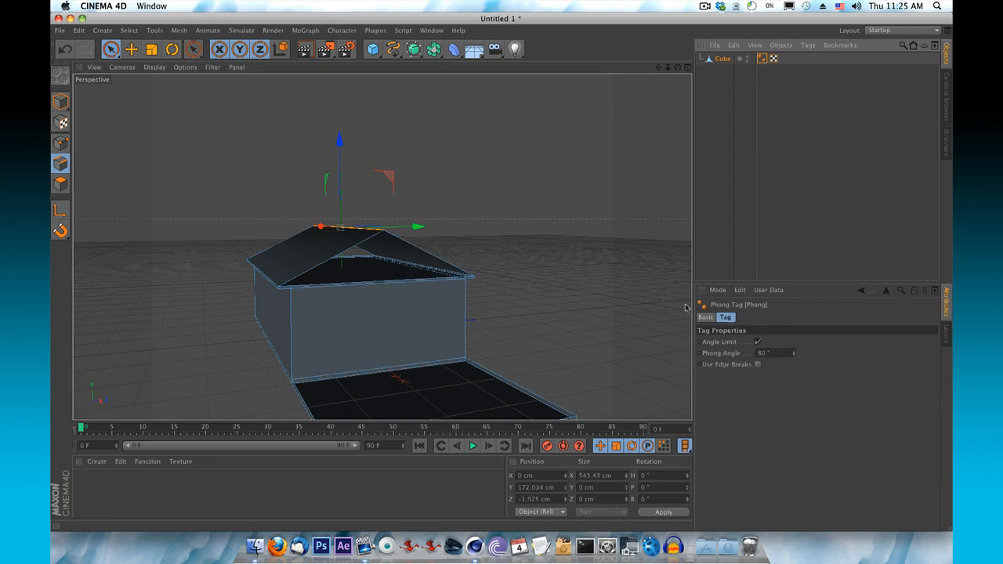
{"action": "left_click_drag", "start_coordinate": [329, 227], "coordinate": [381, 246], "text": "alt"}
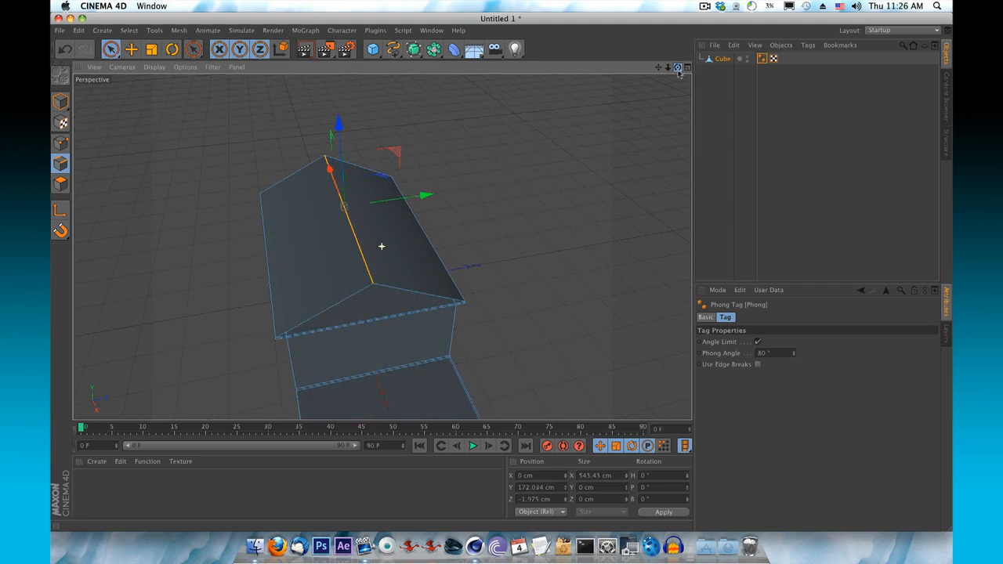
{"action": "left_click", "coordinate": [764, 352]}
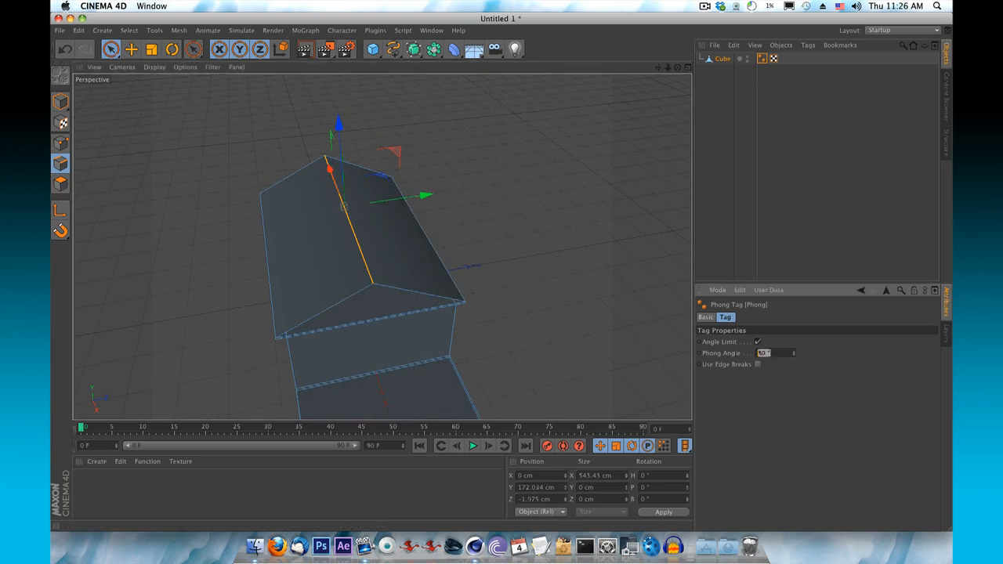
{"action": "type", "text": "20"}
{"action": "key", "text": "Return"}
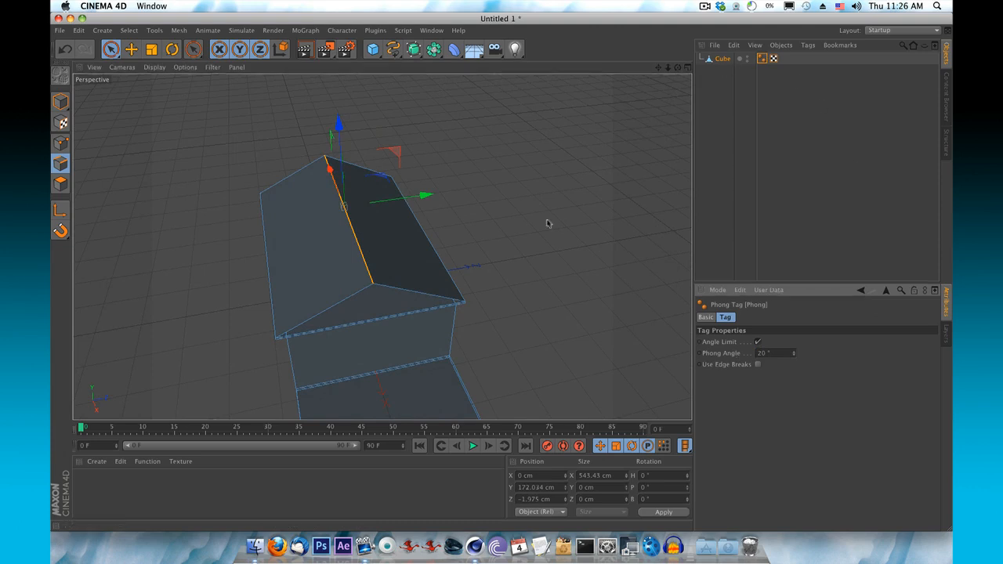
Try a larger Phong Angle to compare the roof shading, and restore the angle to 20°.
{"action": "left_click_drag", "start_coordinate": [548, 224], "coordinate": [381, 246], "text": "alt"}
{"action": "left_click", "coordinate": [770, 353]}
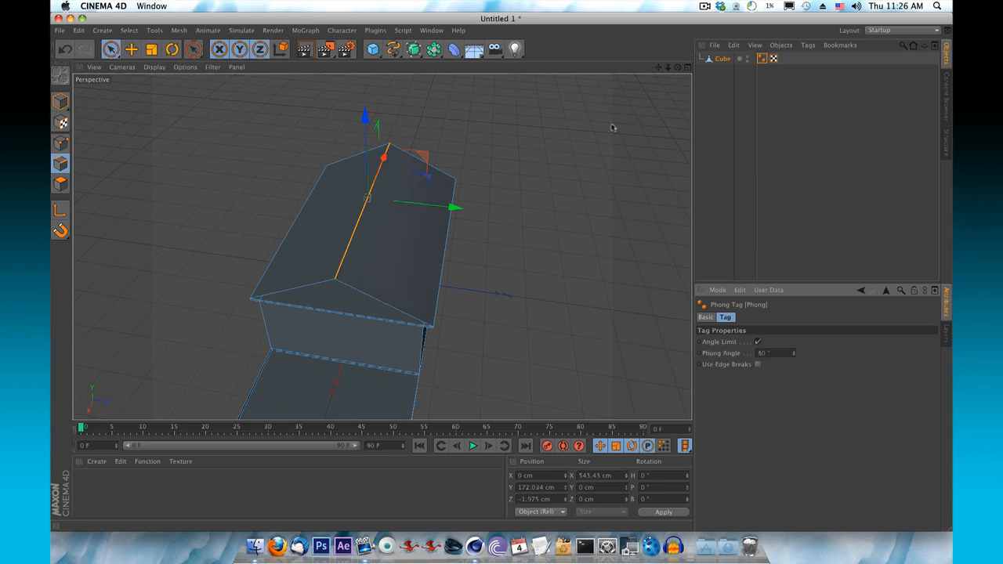
{"action": "left_click_drag", "start_coordinate": [667, 69], "coordinate": [755, 68]}
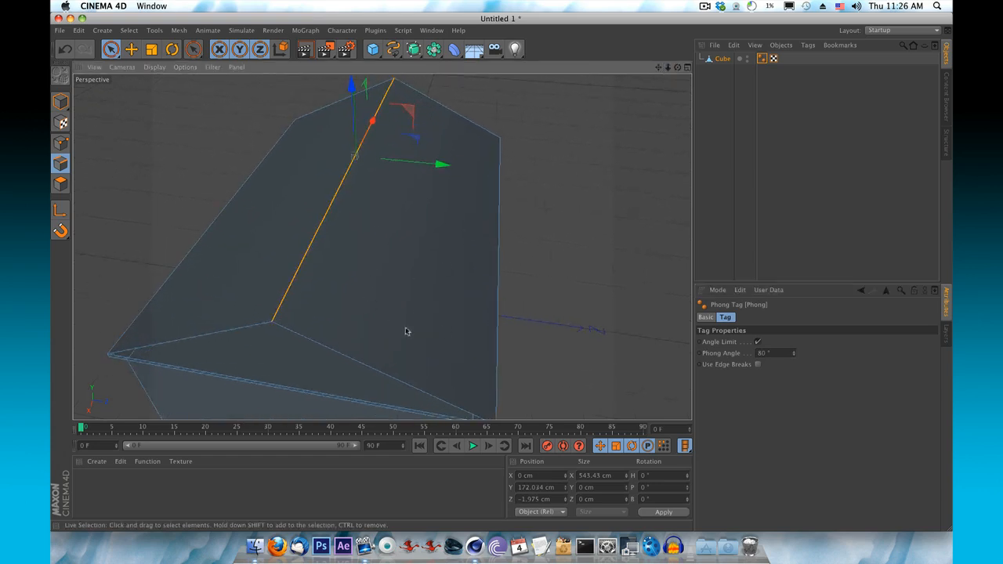
{"action": "left_click", "coordinate": [761, 353]}
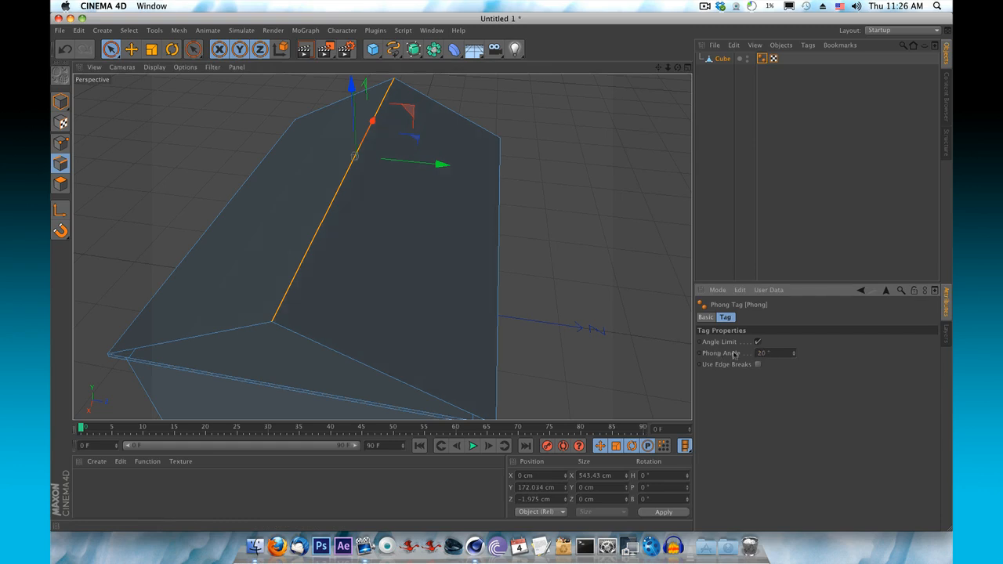
Examine the house from several angles to inspect the open gable end beneath the roof.
{"action": "mouse_move", "coordinate": [678, 67]}
{"action": "left_mouse_down"}
{"action": "mouse_move", "coordinate": [673, 11]}
{"action": "mouse_move", "coordinate": [680, 69]}
{"action": "mouse_move", "coordinate": [654, 92]}
{"action": "mouse_move", "coordinate": [541, 83]}
{"action": "mouse_move", "coordinate": [611, 98]}
{"action": "mouse_move", "coordinate": [683, 54]}
{"action": "mouse_move", "coordinate": [675, 68]}
{"action": "left_mouse_up"}
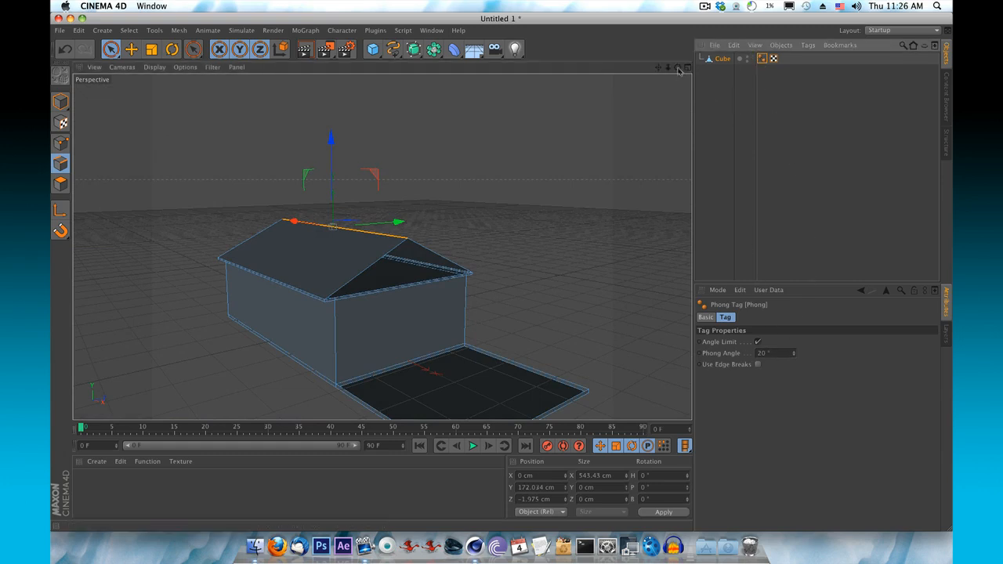
{"action": "left_click_drag", "start_coordinate": [680, 70], "coordinate": [382, 246]}
{"action": "left_click_drag", "start_coordinate": [660, 71], "coordinate": [382, 246]}
{"action": "left_click_drag", "start_coordinate": [672, 71], "coordinate": [382, 245]}
{"action": "left_click_drag", "start_coordinate": [667, 67], "coordinate": [382, 246]}
{"action": "left_click_drag", "start_coordinate": [678, 70], "coordinate": [381, 247]}
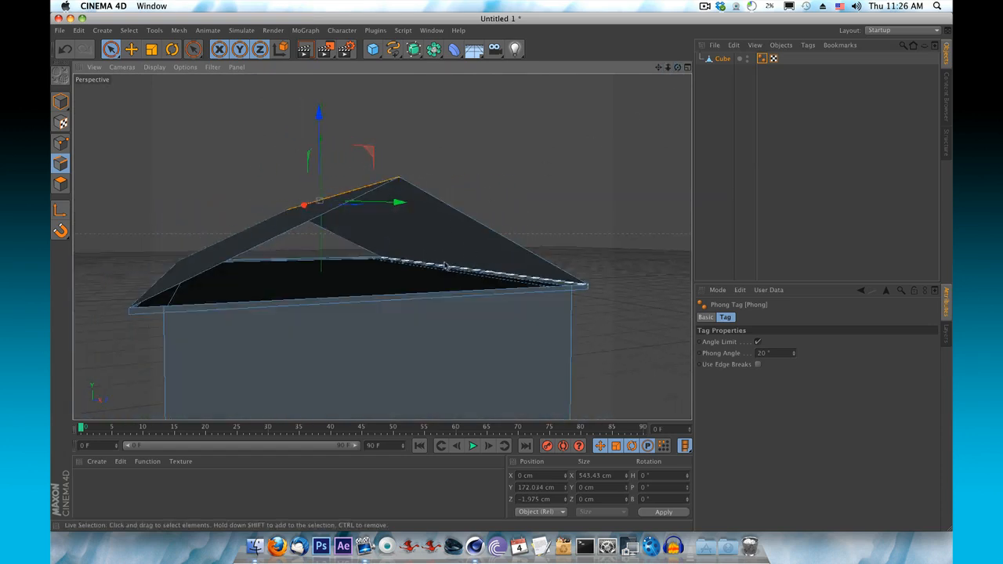
{"action": "left_click_drag", "start_coordinate": [678, 68], "coordinate": [382, 247]}
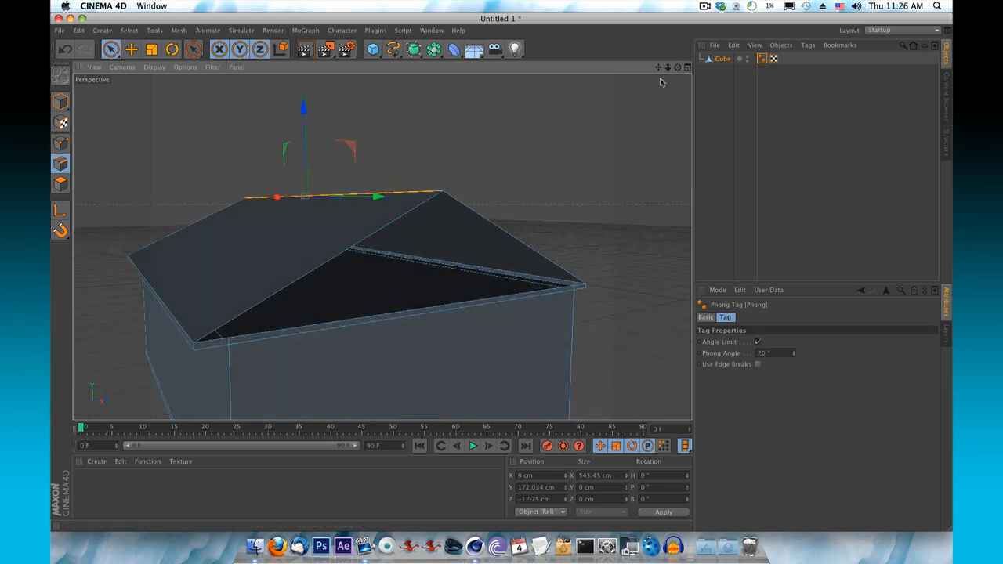
Close the gable above the base slab by bridging the roof ridge's end point to the two eave corner points in point mode.
{"action": "left_click", "coordinate": [61, 143]}
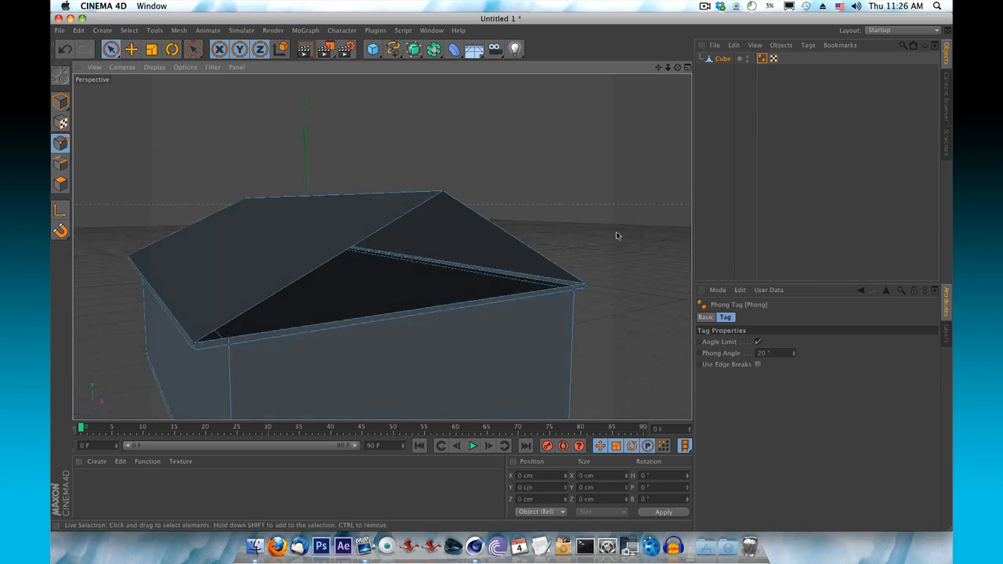
{"action": "left_click_drag", "start_coordinate": [678, 129], "coordinate": [634, 155], "text": "alt"}
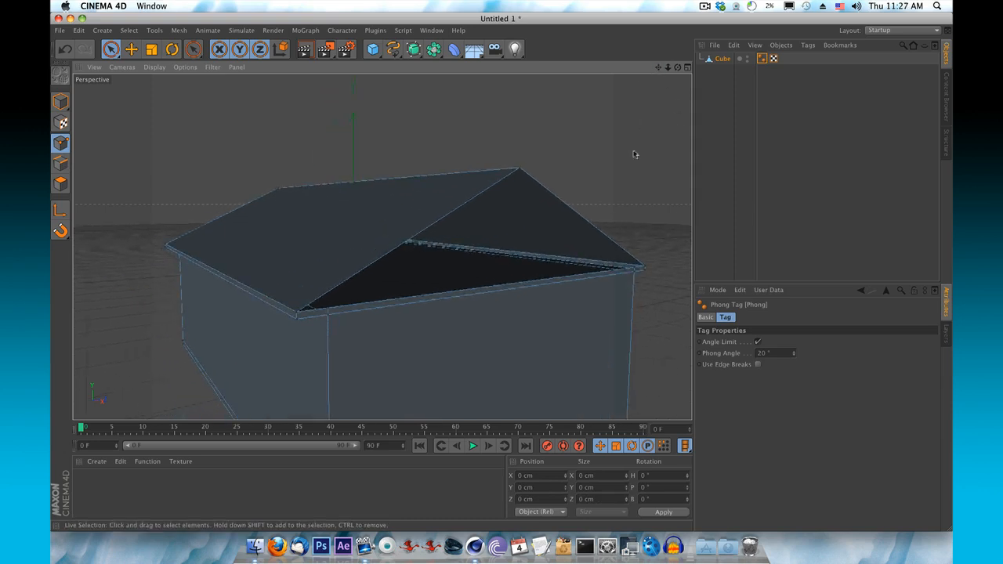
{"action": "left_click", "coordinate": [520, 172]}
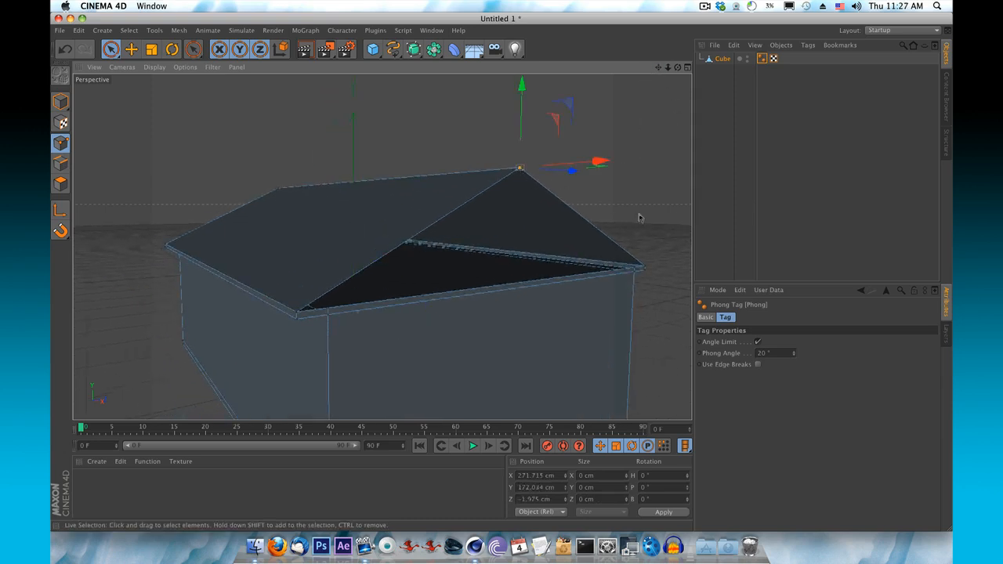
{"action": "right_click", "coordinate": [590, 116]}
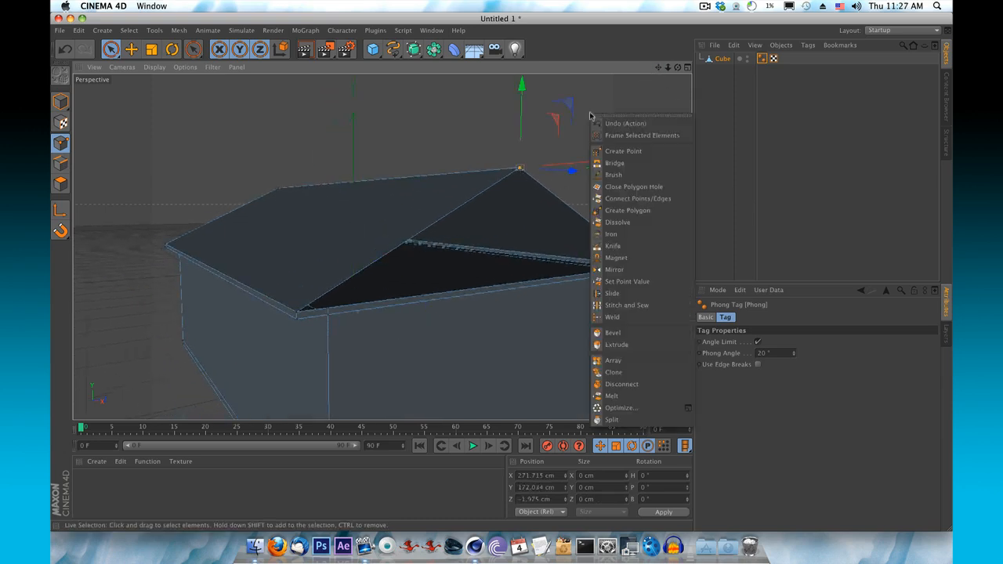
{"action": "left_click", "coordinate": [619, 163]}
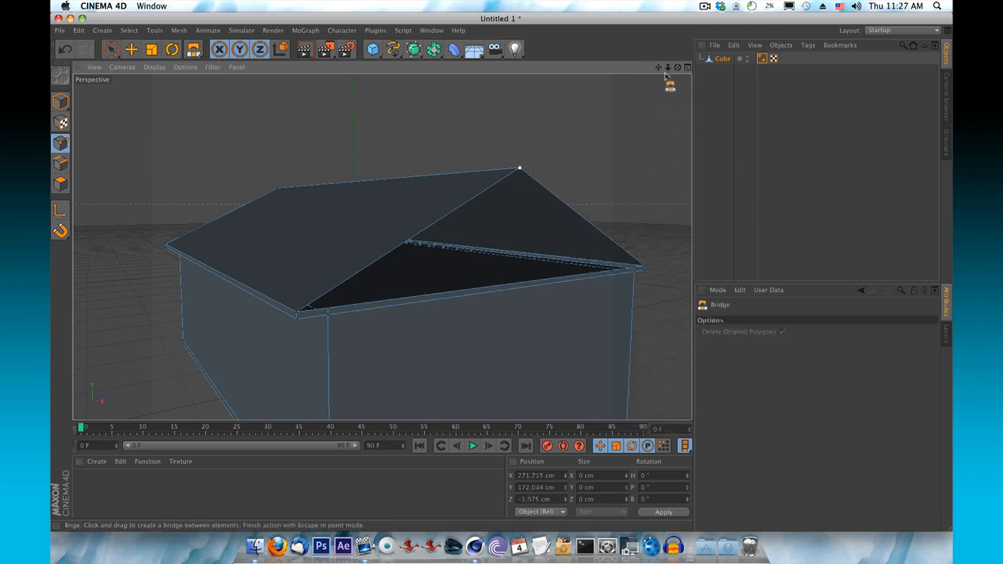
{"action": "scroll", "coordinate": [382, 247], "scroll_direction": "up", "scroll_amount": 5}
{"action": "left_click_drag", "start_coordinate": [658, 67], "coordinate": [382, 247]}
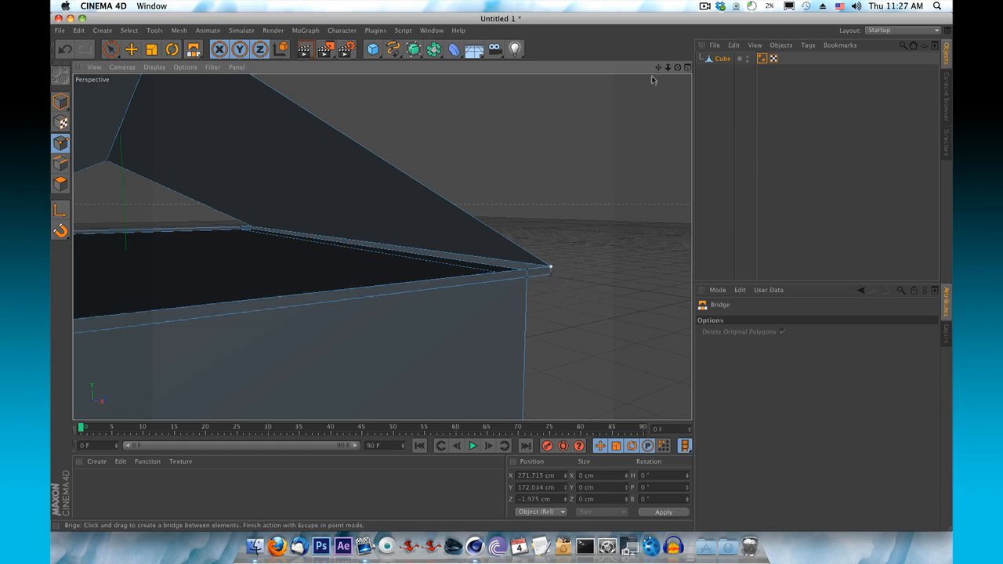
{"action": "mouse_move", "coordinate": [660, 67]}
{"action": "left_mouse_down"}
{"action": "mouse_move", "coordinate": [380, 246]}
{"action": "mouse_move", "coordinate": [661, 68]}
{"action": "left_mouse_up"}
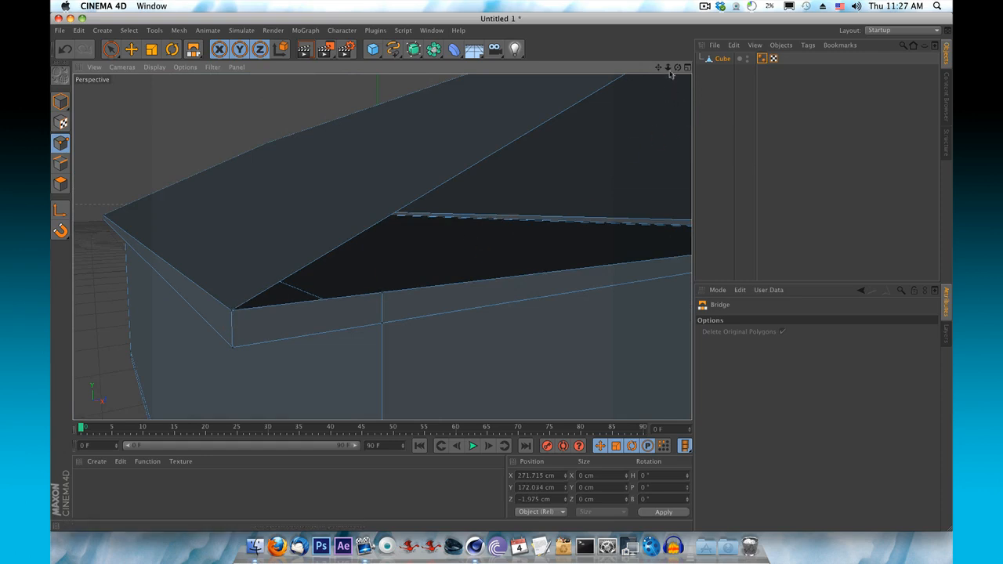
{"action": "left_click_drag", "start_coordinate": [669, 69], "coordinate": [660, 69]}
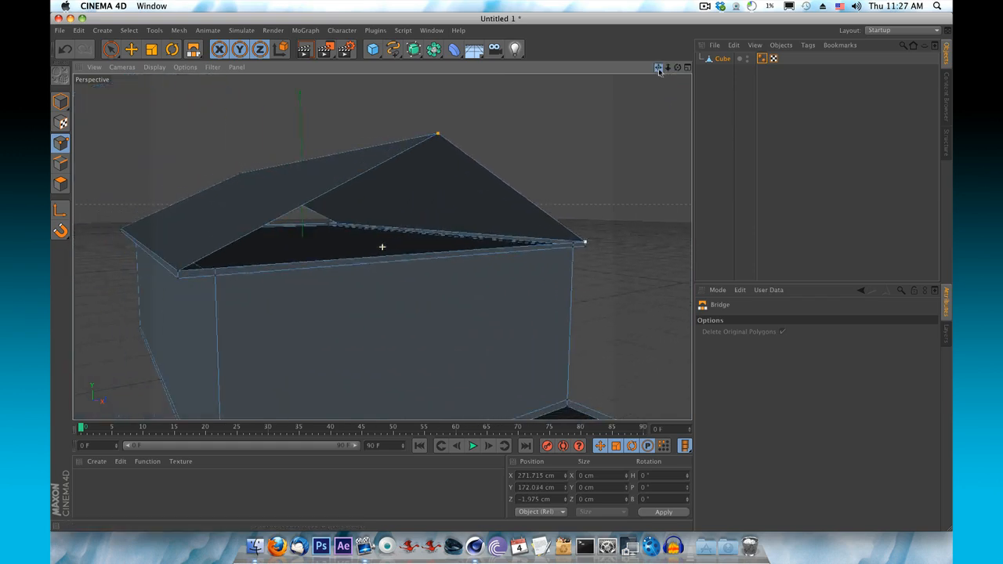
{"action": "left_click_drag", "start_coordinate": [437, 135], "coordinate": [592, 229]}
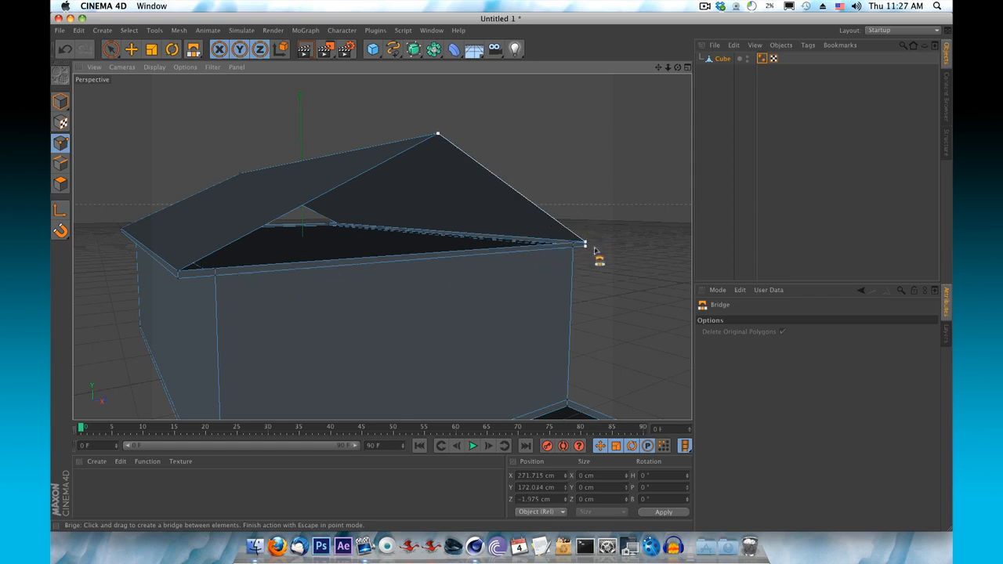
{"action": "left_click_drag", "start_coordinate": [586, 245], "coordinate": [179, 272]}
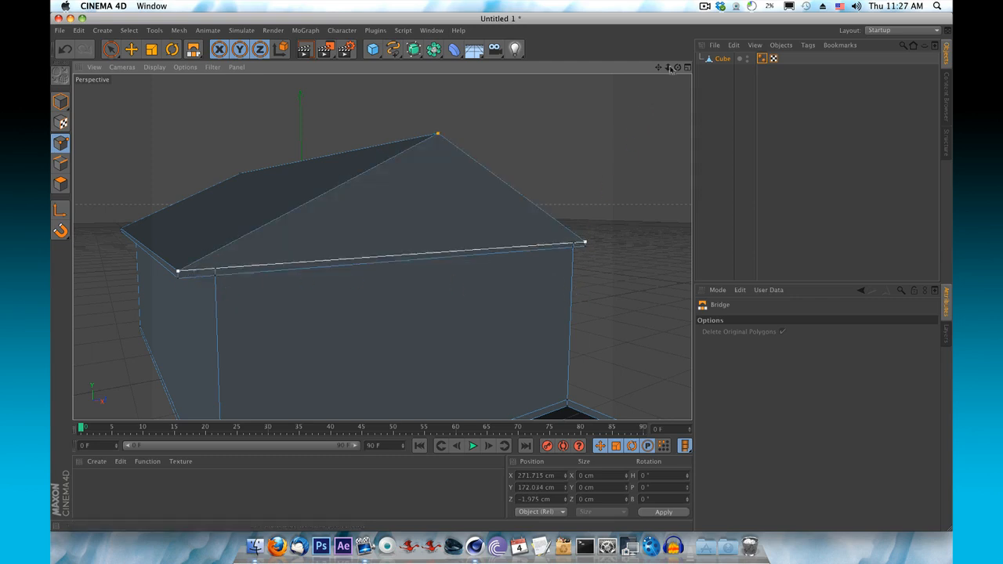
Close the opposite gable with Bridge, starting from that ridge end point and joining both eave corner points.
{"action": "left_click_drag", "start_coordinate": [677, 69], "coordinate": [381, 246]}
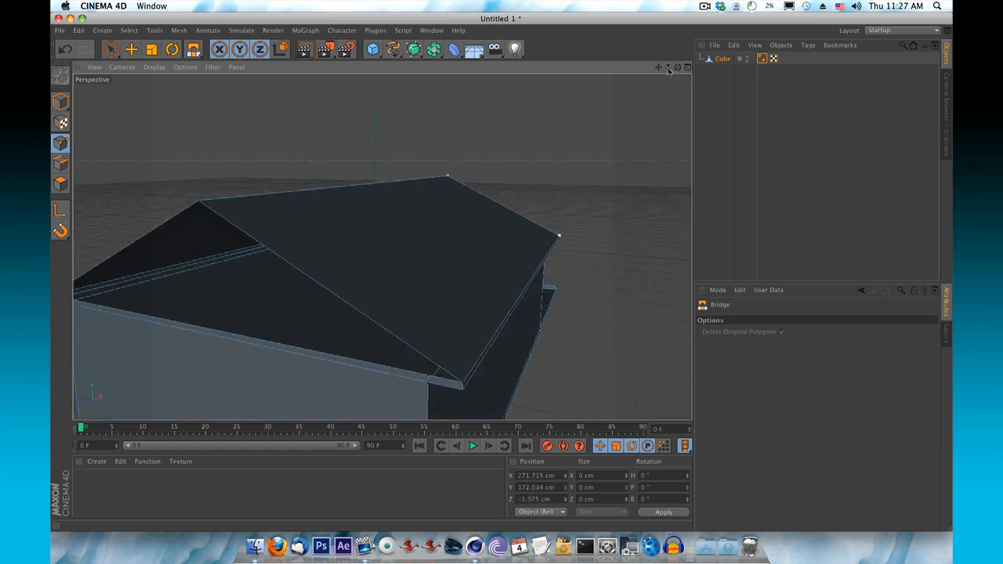
{"action": "left_click_drag", "start_coordinate": [658, 67], "coordinate": [381, 246]}
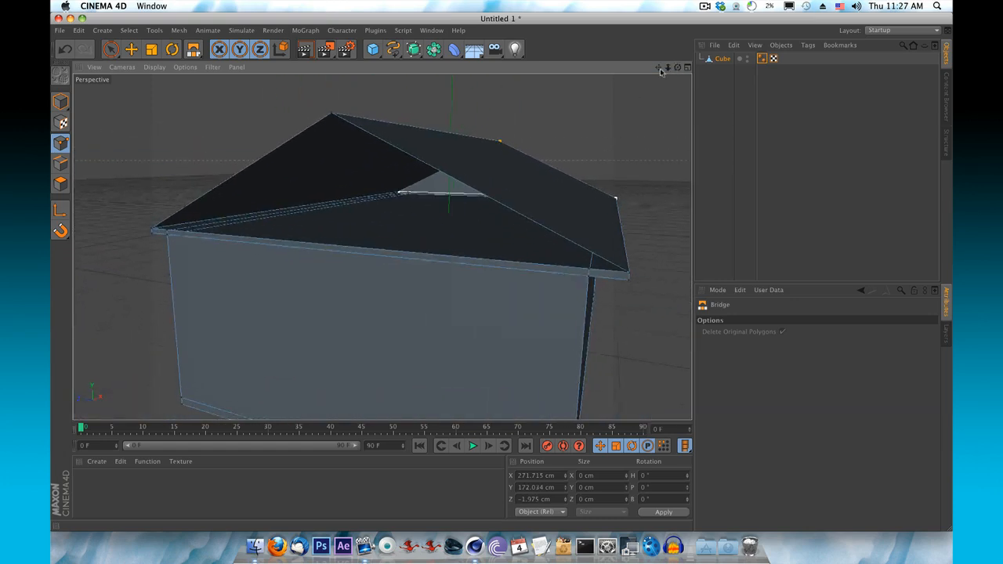
{"action": "left_click_drag", "start_coordinate": [359, 132], "coordinate": [331, 116]}
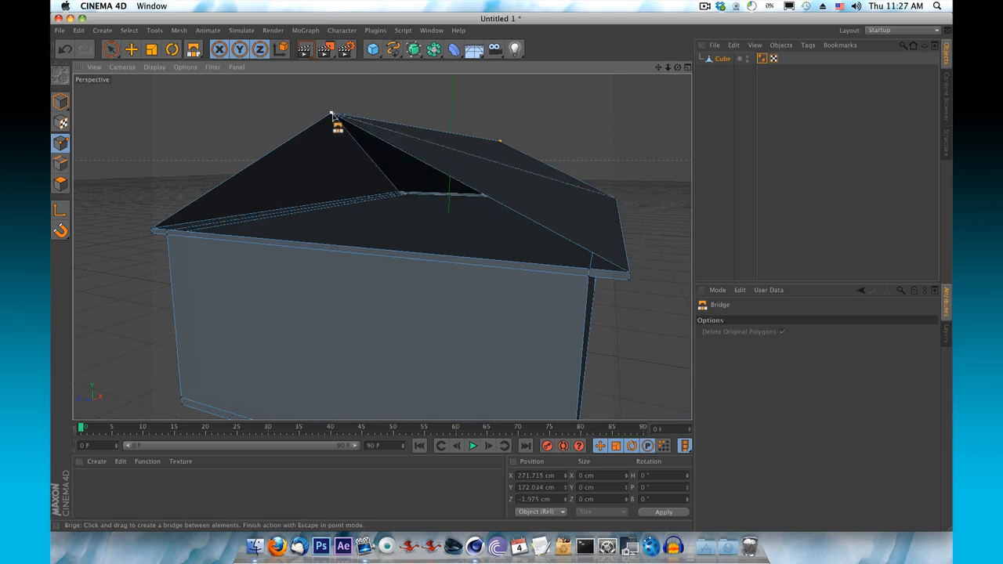
{"action": "key", "text": "super+z"}
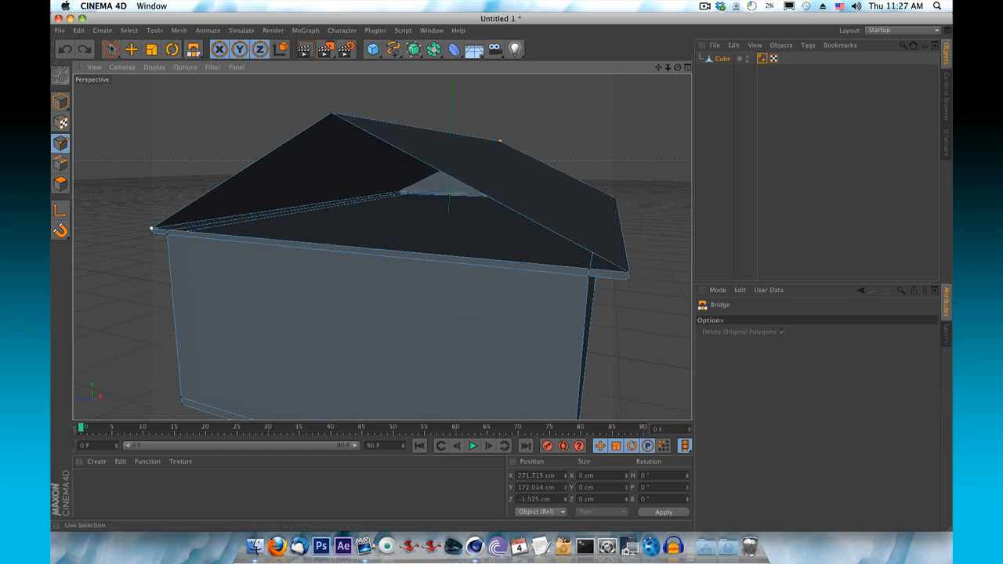
{"action": "key", "text": "space"}
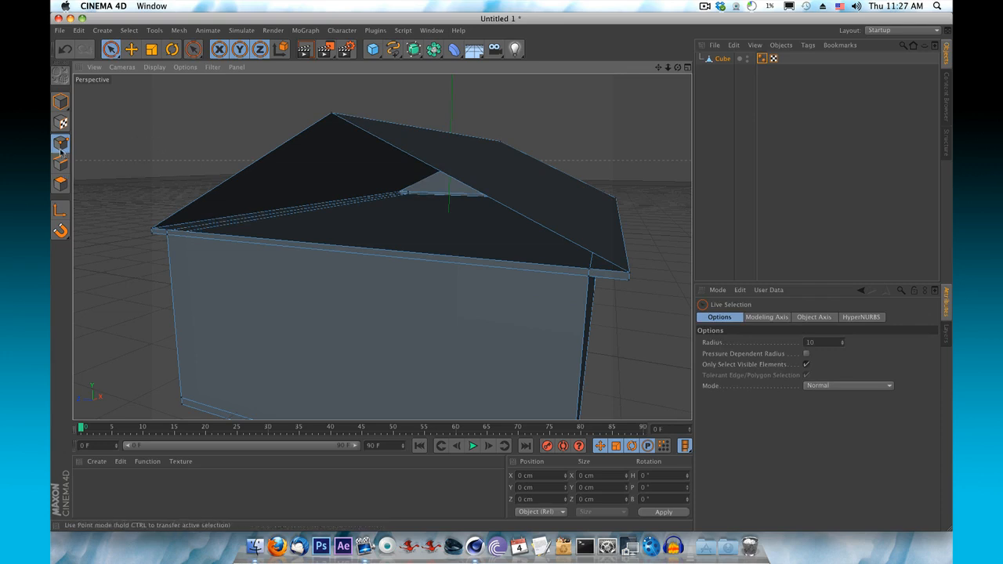
{"action": "left_click", "coordinate": [331, 115]}
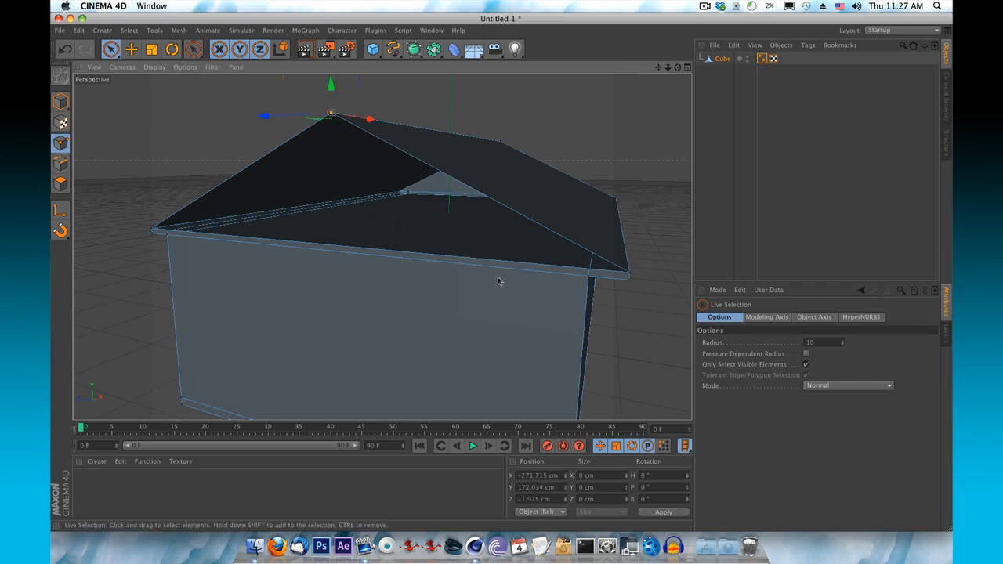
{"action": "right_click", "coordinate": [209, 112]}
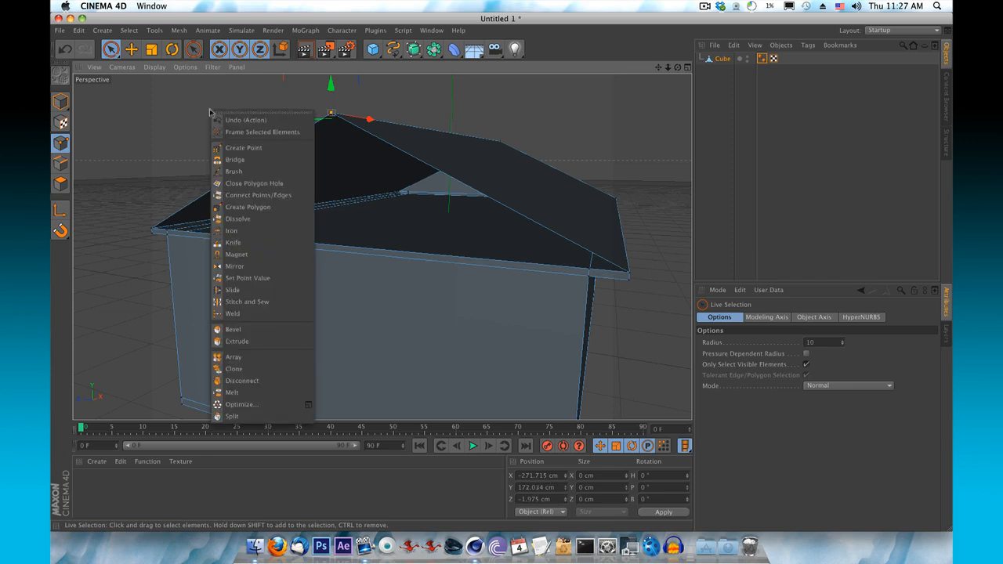
{"action": "left_click", "coordinate": [235, 159]}
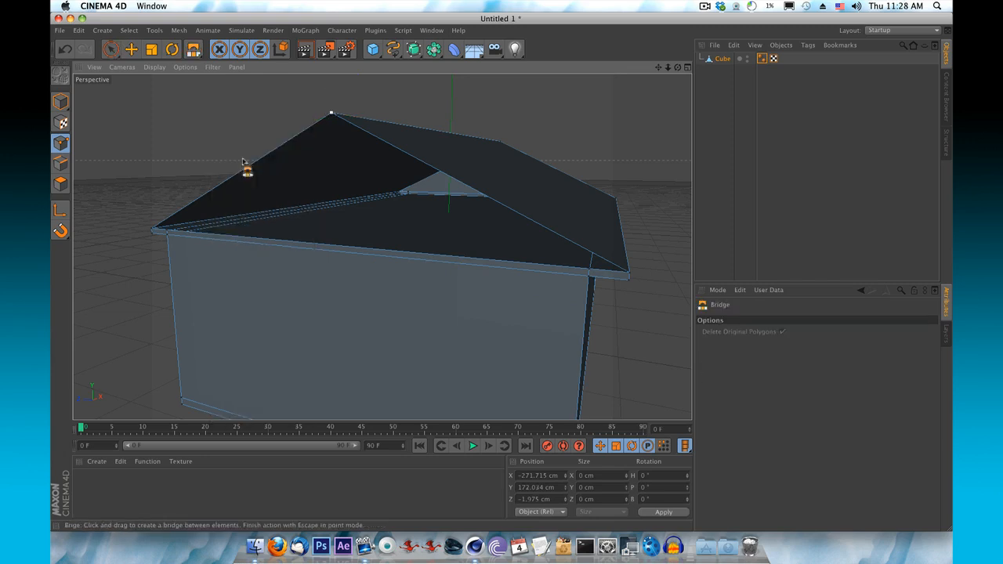
{"action": "left_click_drag", "start_coordinate": [332, 116], "coordinate": [155, 228]}
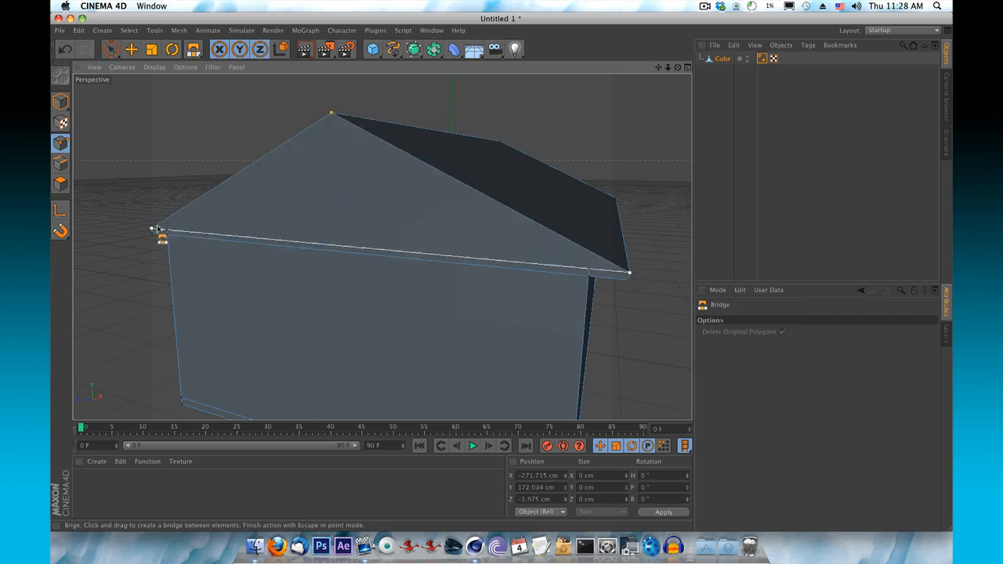
Check the closed house from all sides, and select the whole object in Model mode with Live Selection.
{"action": "left_click_drag", "start_coordinate": [668, 69], "coordinate": [635, 121]}
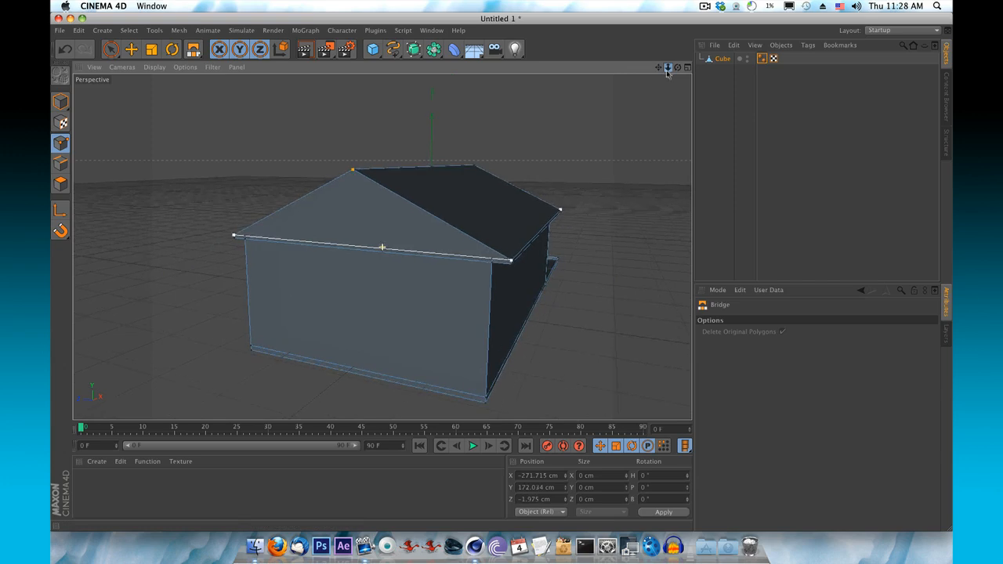
{"action": "left_click_drag", "start_coordinate": [677, 68], "coordinate": [382, 246]}
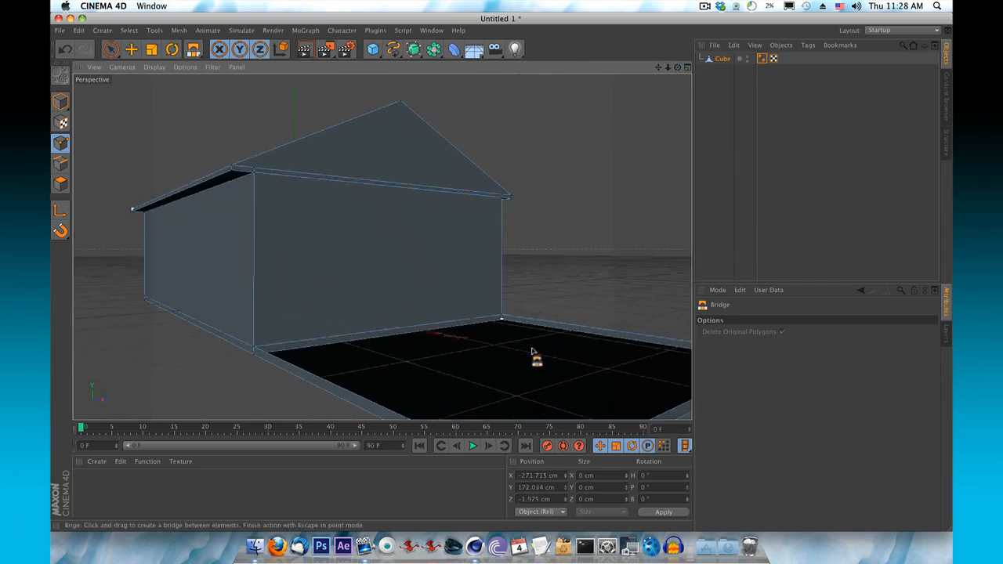
{"action": "left_click", "coordinate": [109, 50]}
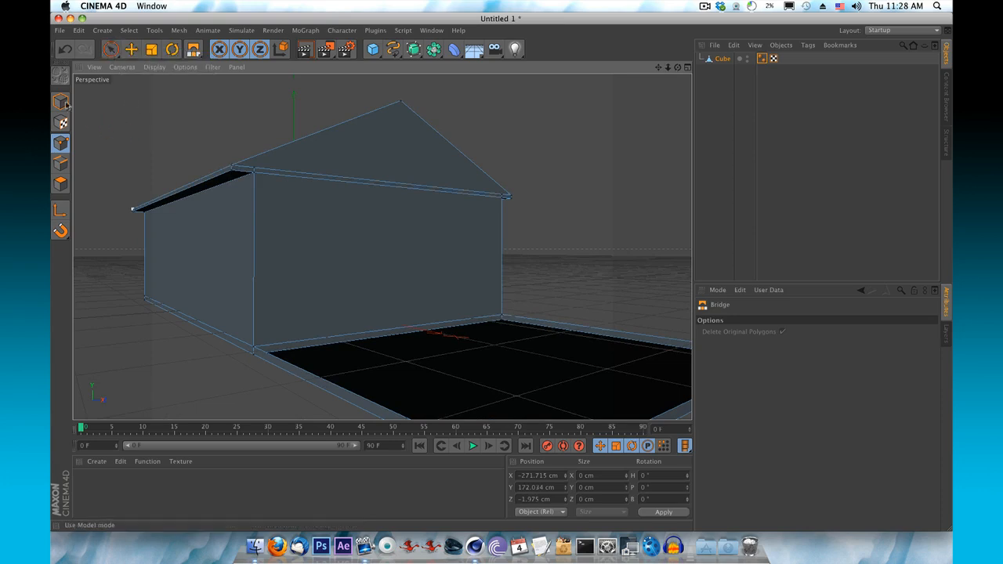
{"action": "left_click_drag", "start_coordinate": [61, 102], "coordinate": [104, 136]}
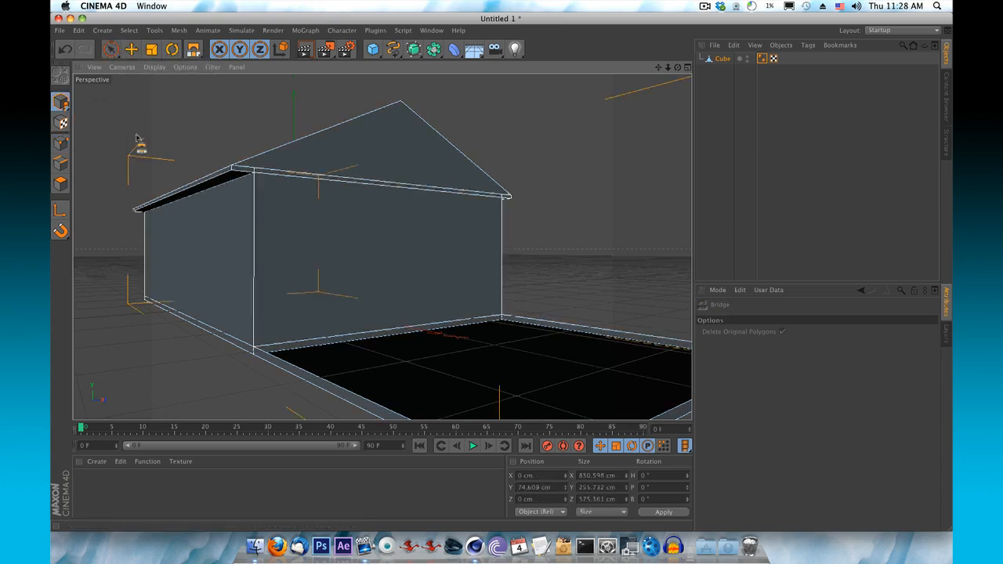
{"action": "left_click_drag", "start_coordinate": [110, 49], "coordinate": [113, 65]}
{"action": "left_click", "coordinate": [111, 50]}
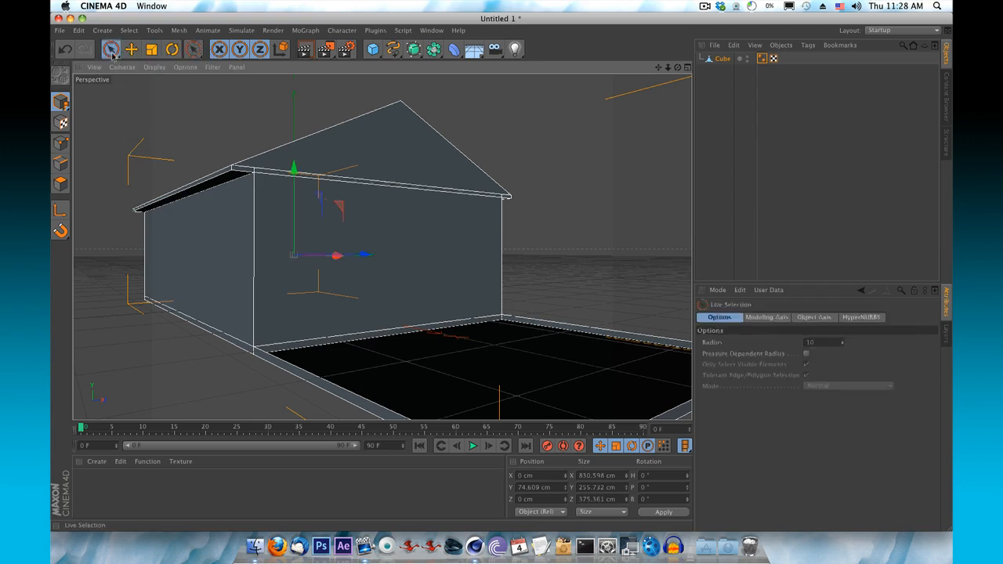
{"action": "left_click", "coordinate": [566, 138]}
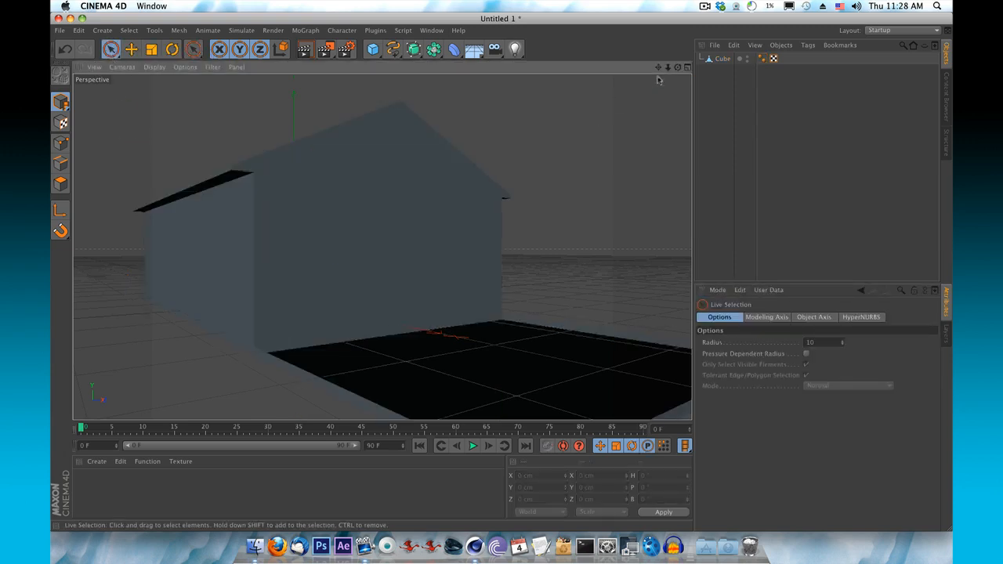
{"action": "left_click_drag", "start_coordinate": [614, 140], "coordinate": [650, 145], "text": "alt"}
{"action": "left_click", "coordinate": [419, 249]}
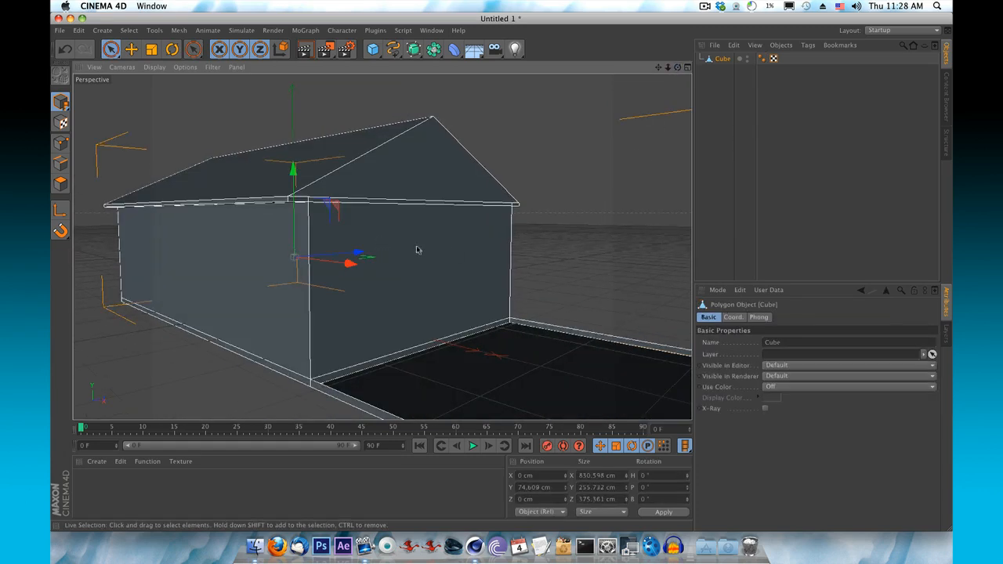
Select the end wall polygon facing the base slab and cut it vertically near its left edge with the Knife in Loop mode, restricted to the selection.
{"action": "left_click", "coordinate": [60, 184]}
{"action": "left_click", "coordinate": [358, 271]}
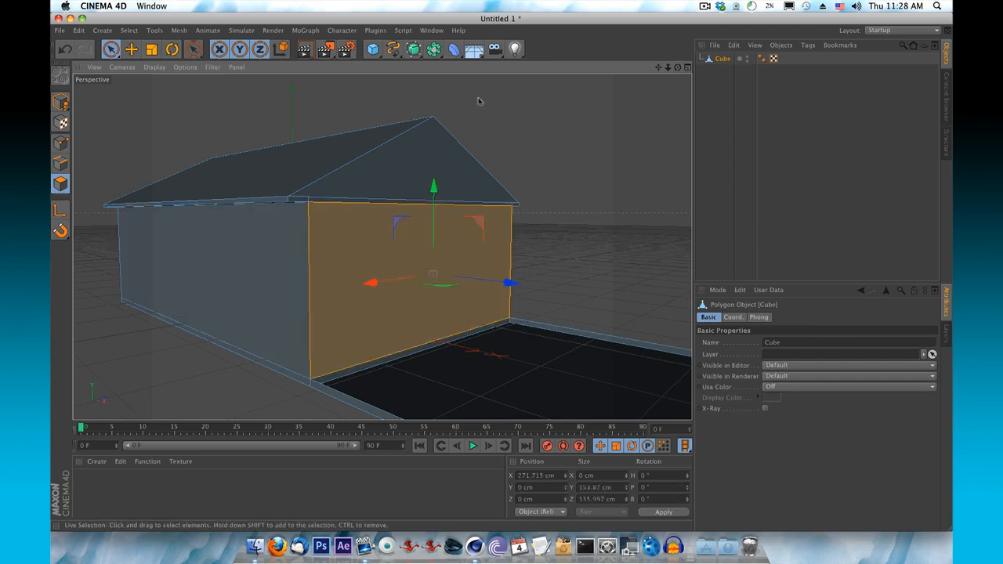
{"action": "right_click", "coordinate": [517, 136]}
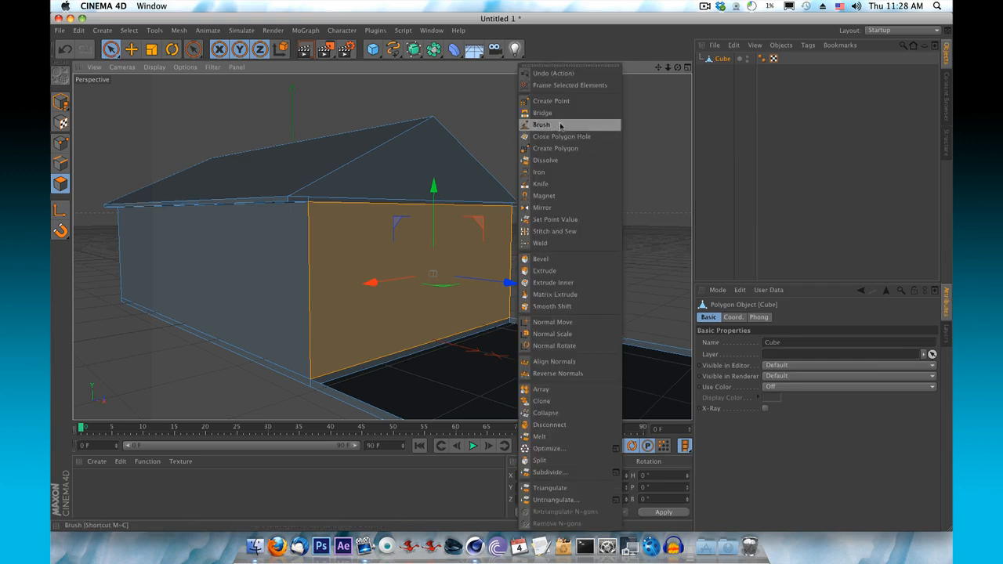
{"action": "left_click", "coordinate": [561, 183]}
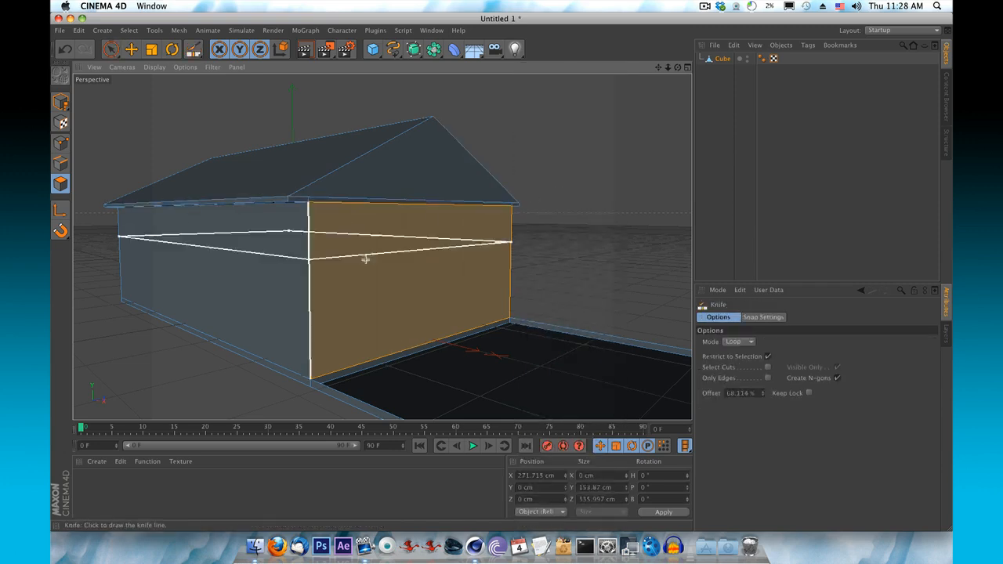
{"action": "left_click_drag", "start_coordinate": [667, 68], "coordinate": [625, 55]}
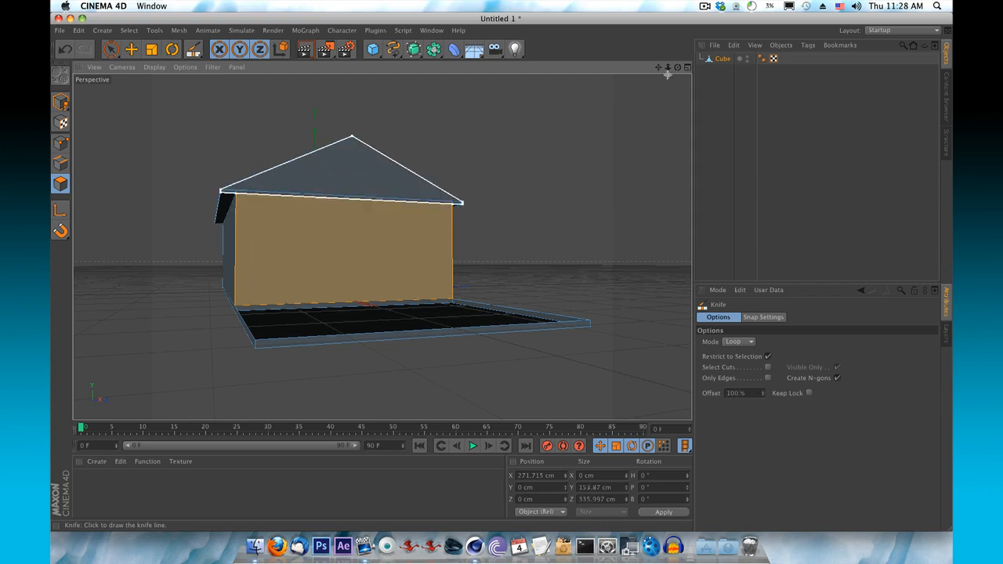
{"action": "left_click_drag", "start_coordinate": [501, 275], "coordinate": [383, 248], "text": "alt"}
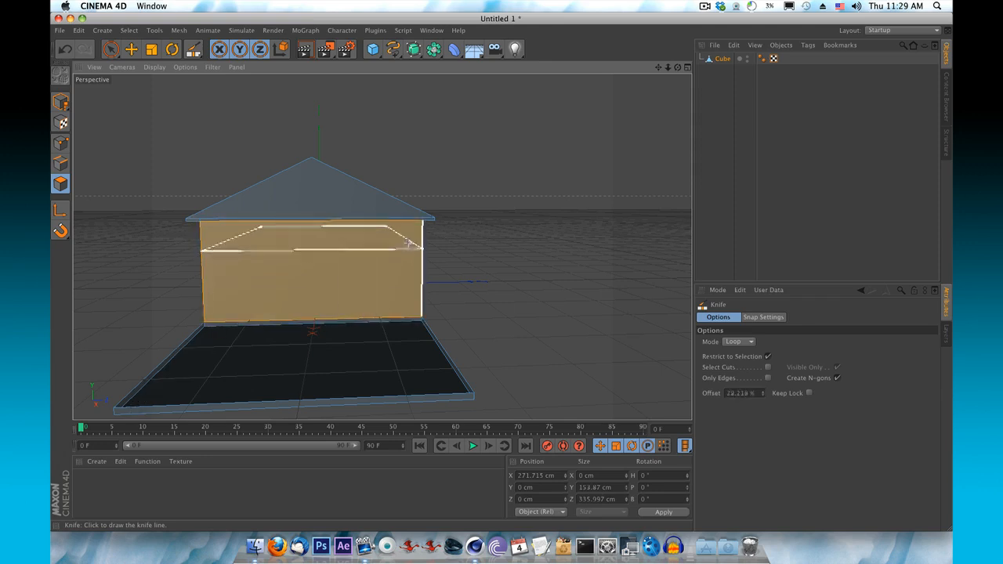
{"action": "left_click_drag", "start_coordinate": [658, 68], "coordinate": [750, 50]}
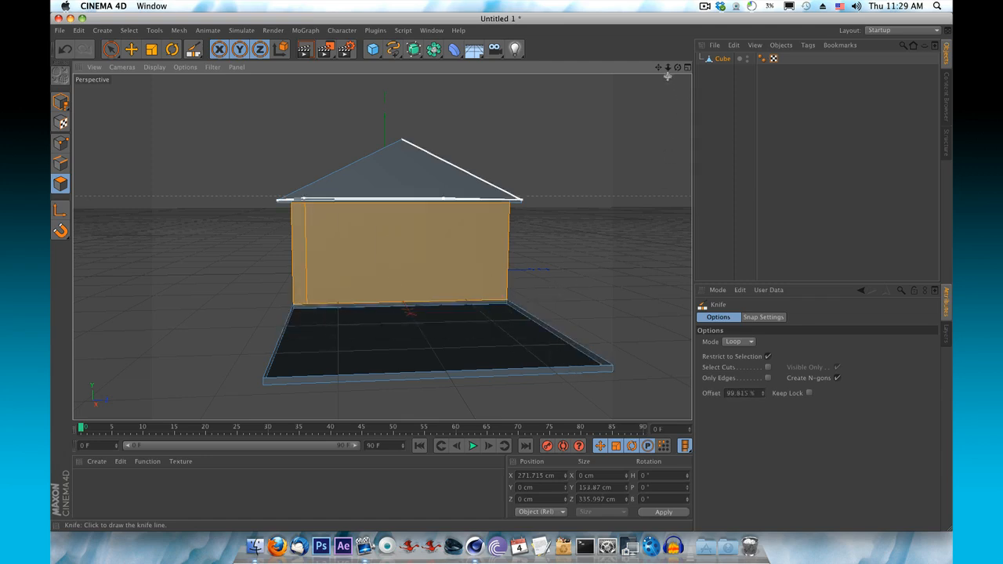
Cut the selected end wall with the Knife in Loop mode, vertically near its right edge and horizontally just below the eaves.
{"action": "left_click_drag", "start_coordinate": [659, 68], "coordinate": [547, 62]}
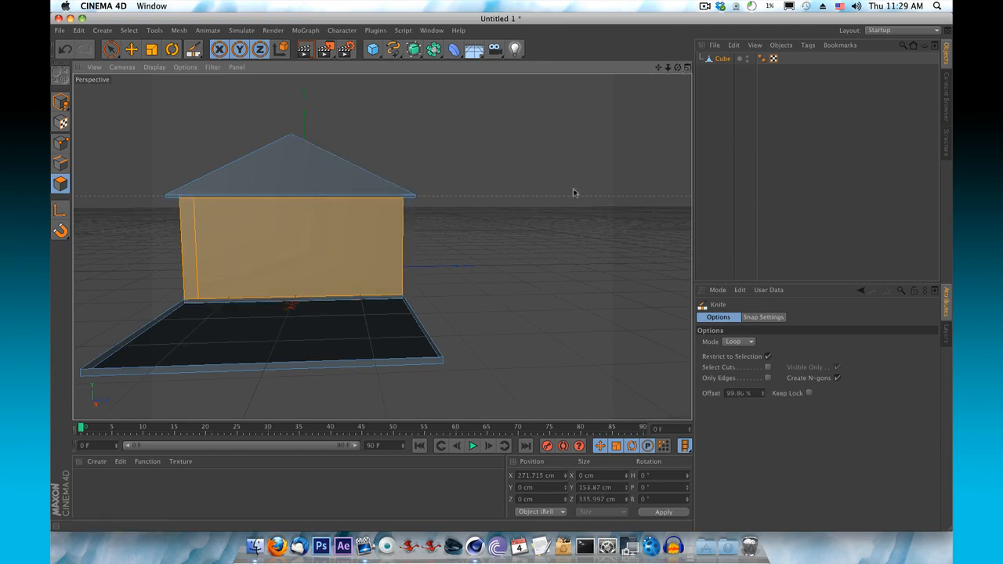
{"action": "left_click_drag", "start_coordinate": [574, 193], "coordinate": [380, 246]}
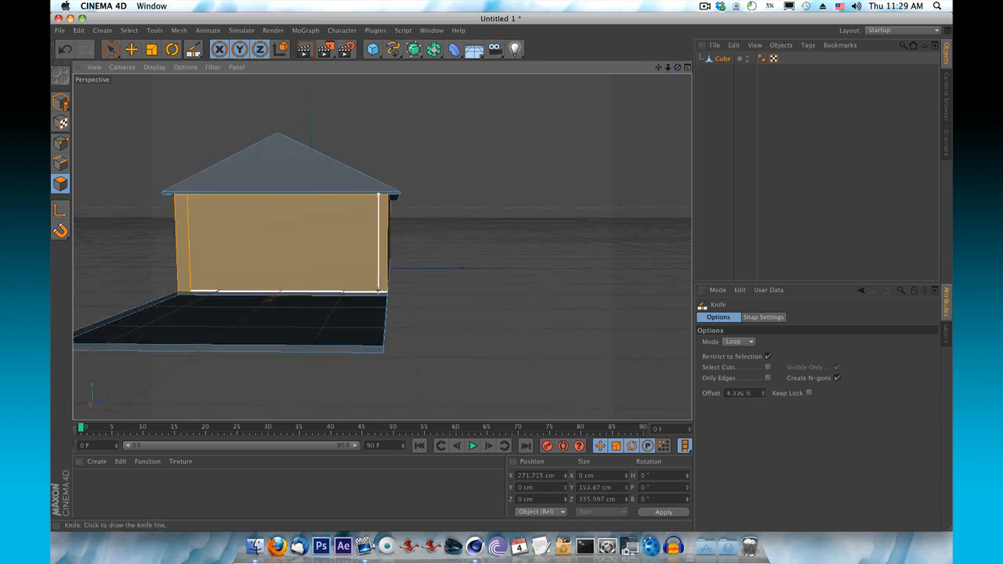
{"action": "left_click", "coordinate": [374, 243]}
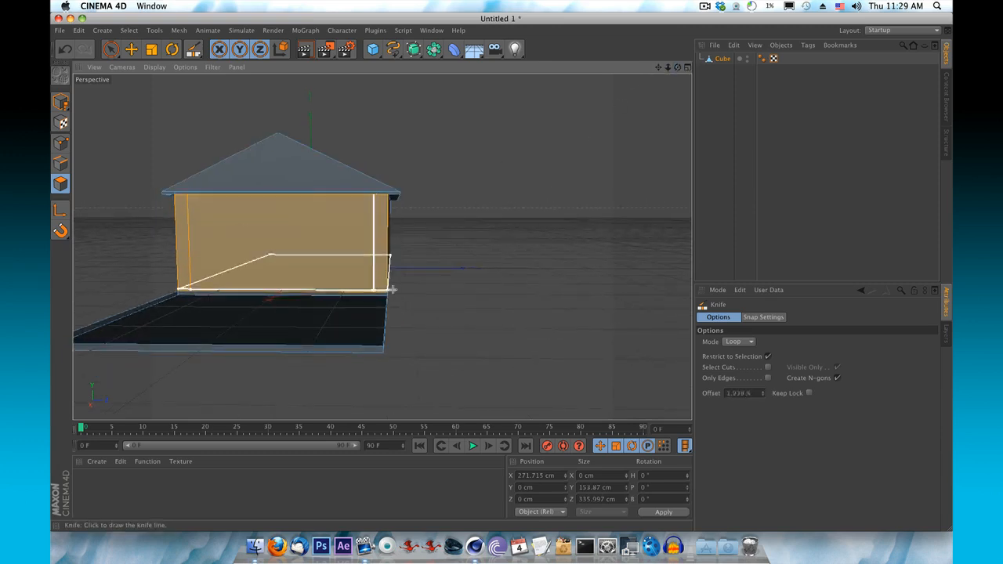
{"action": "left_click_drag", "start_coordinate": [678, 69], "coordinate": [381, 246]}
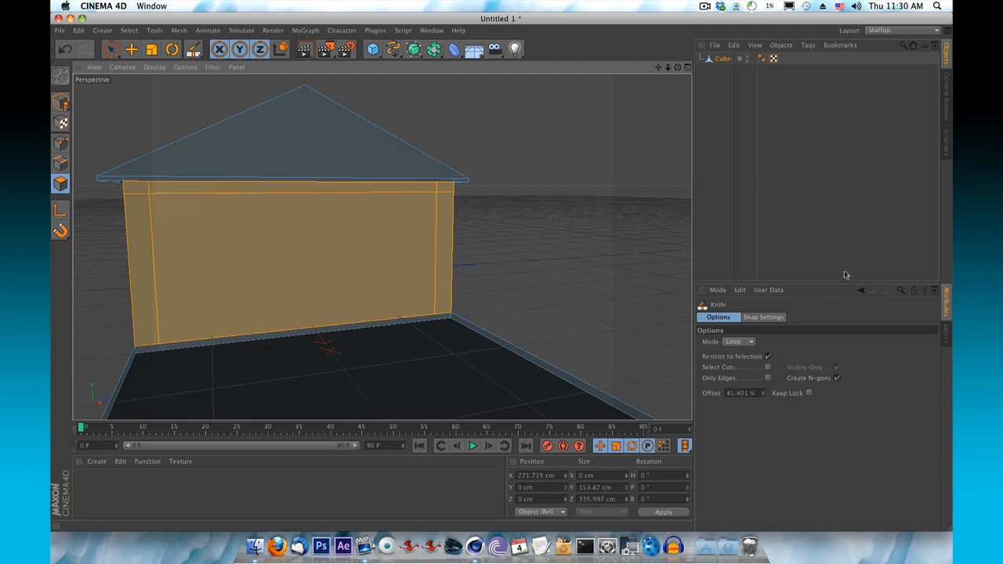
Select the large central polygon of the end wall with Live Selection and extrude it about 12 cm inward along X.
{"action": "left_click_drag", "start_coordinate": [678, 67], "coordinate": [568, 69]}
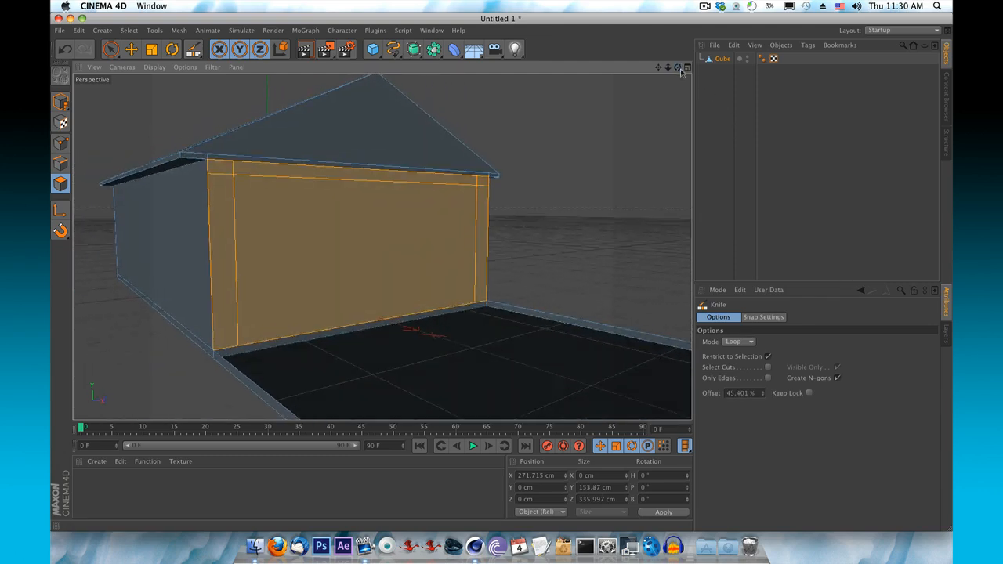
{"action": "left_click", "coordinate": [110, 49]}
{"action": "left_click", "coordinate": [100, 109]}
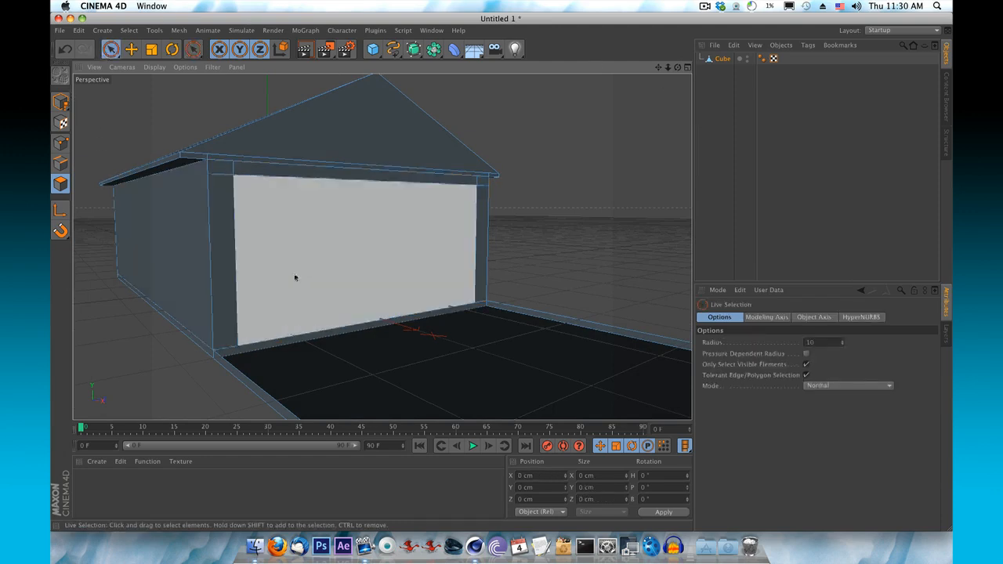
{"action": "left_click", "coordinate": [332, 240]}
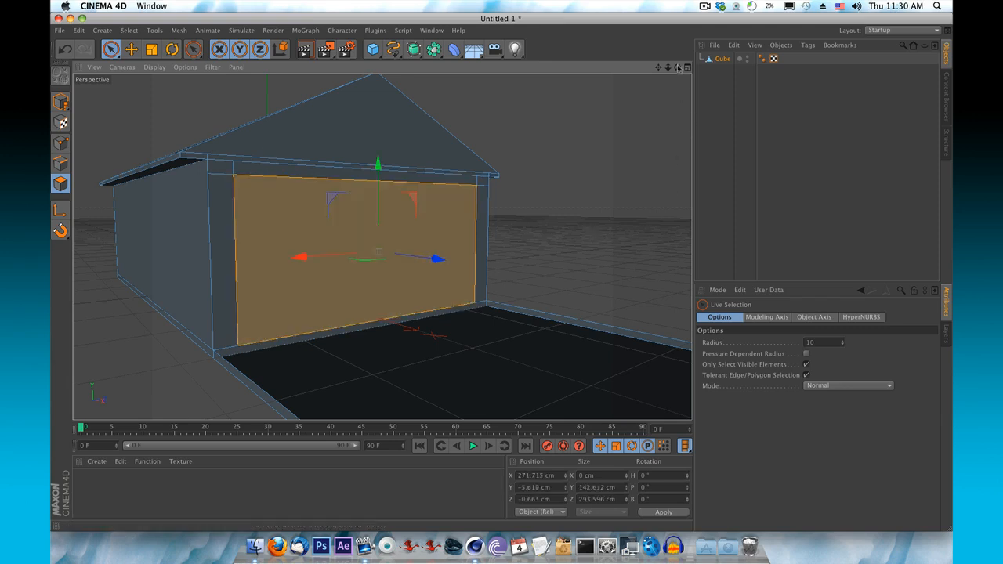
{"action": "left_click_drag", "start_coordinate": [667, 68], "coordinate": [382, 246]}
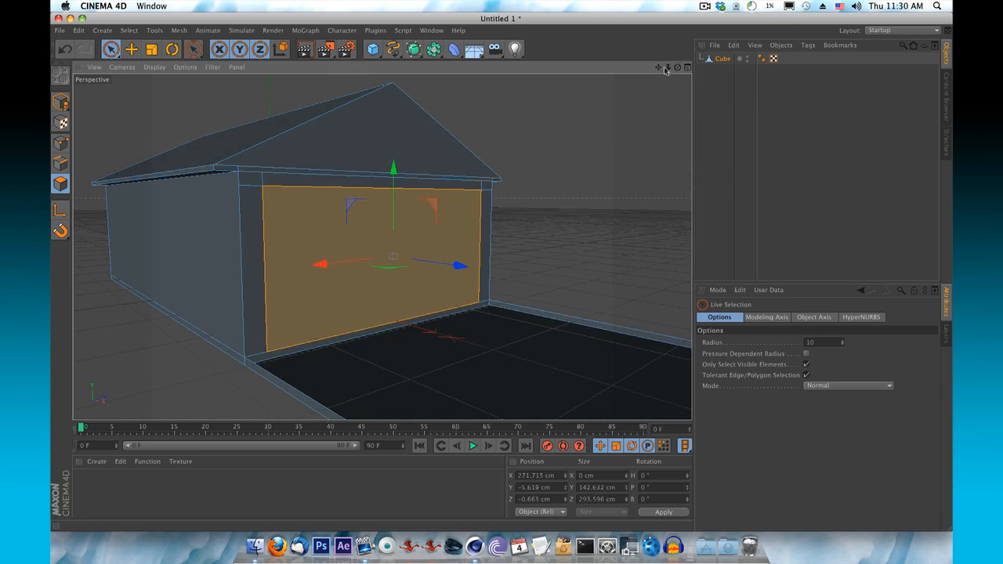
{"action": "left_click_drag", "start_coordinate": [665, 70], "coordinate": [381, 246]}
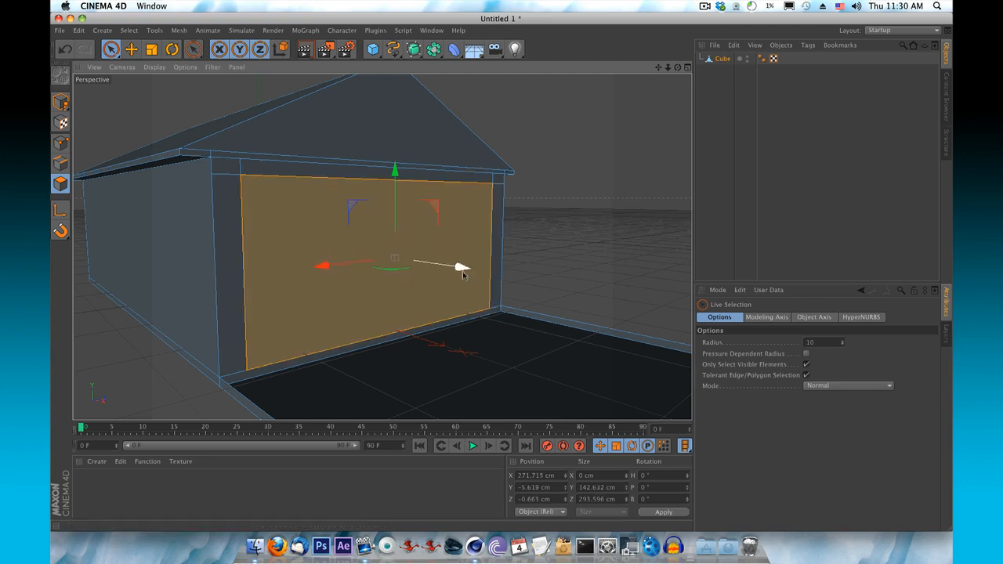
{"action": "left_click_drag", "start_coordinate": [462, 272], "coordinate": [452, 269]}
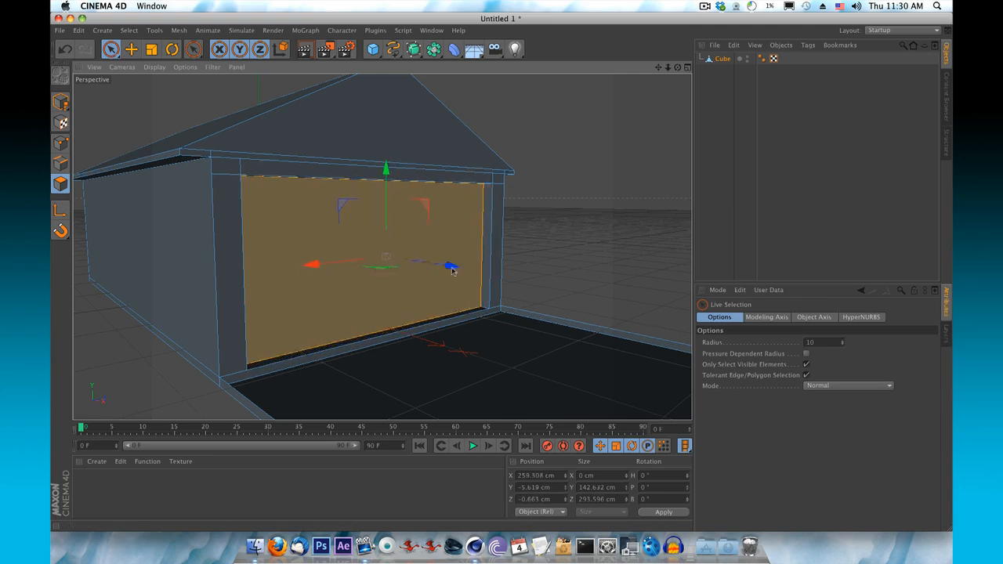
Delete the recessed central polygon to open the end wall, and render the view from different angles to check the opening.
{"action": "left_click_drag", "start_coordinate": [677, 68], "coordinate": [382, 246]}
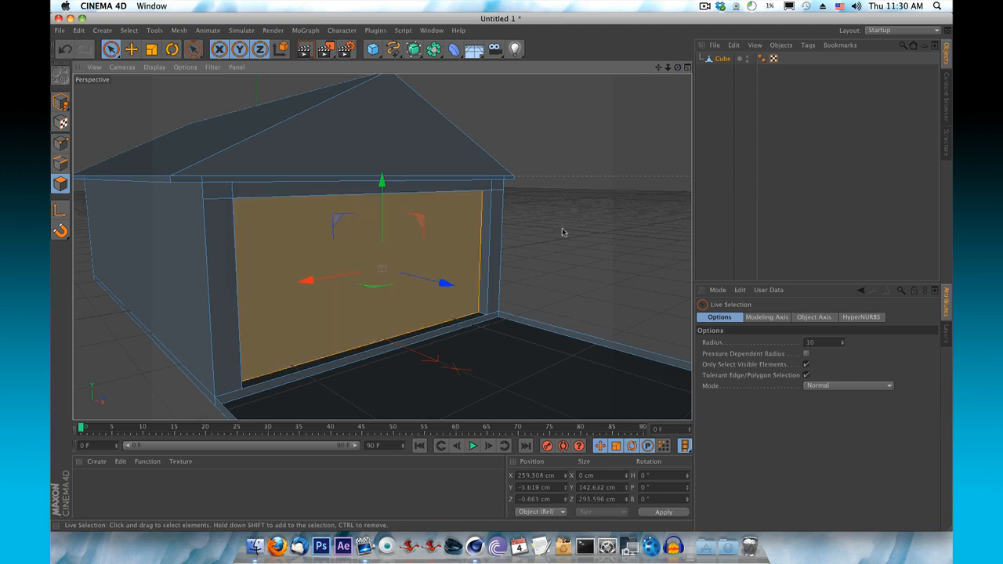
{"action": "key", "text": "Delete"}
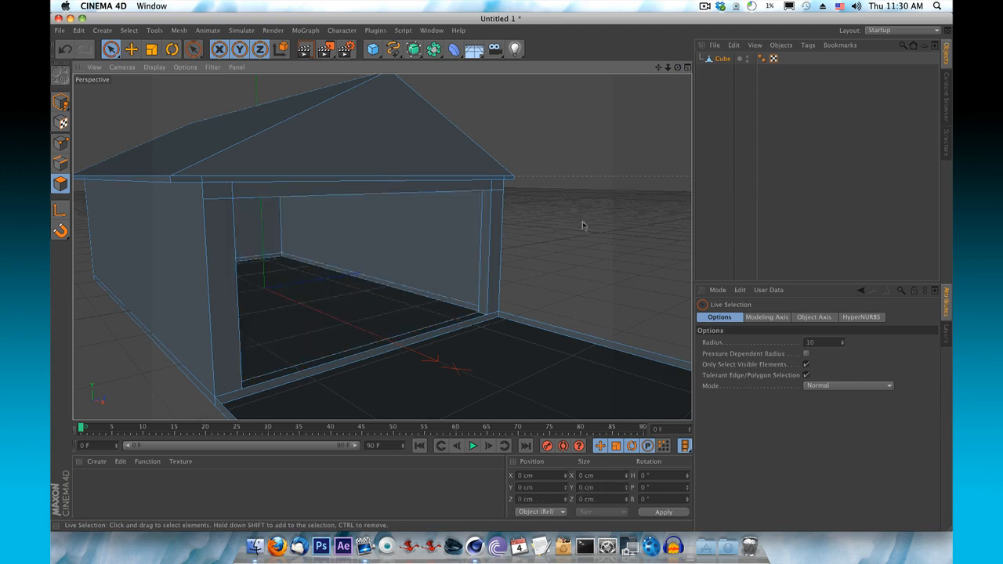
{"action": "left_click_drag", "start_coordinate": [677, 67], "coordinate": [381, 246]}
{"action": "left_click", "coordinate": [304, 49]}
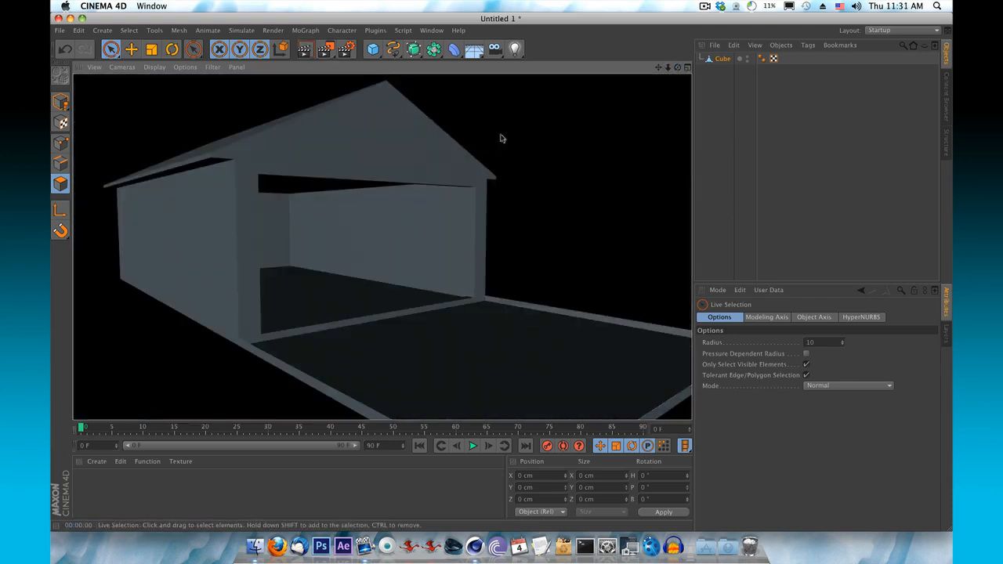
{"action": "left_click_drag", "start_coordinate": [677, 67], "coordinate": [381, 246]}
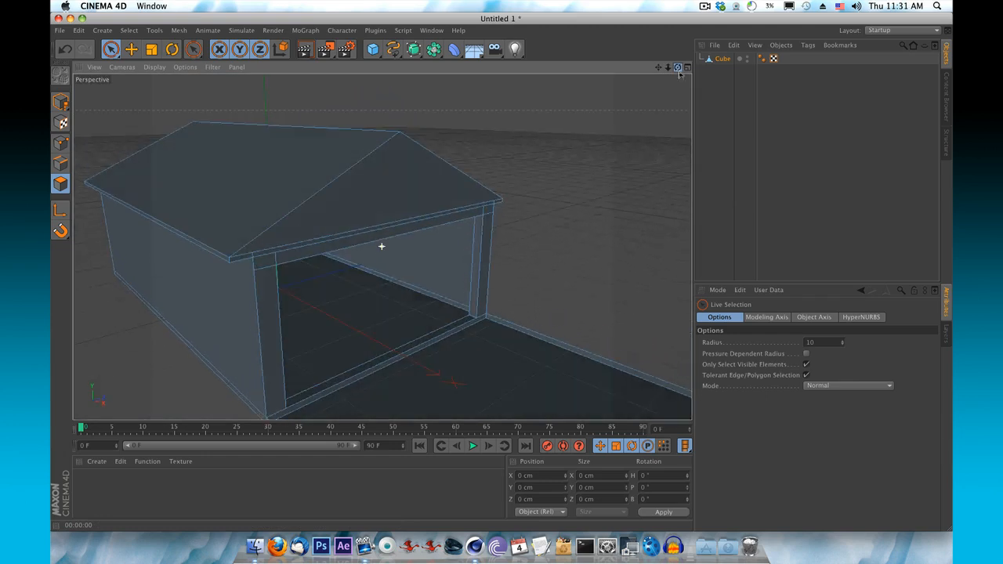
{"action": "left_click_drag", "start_coordinate": [674, 69], "coordinate": [381, 246]}
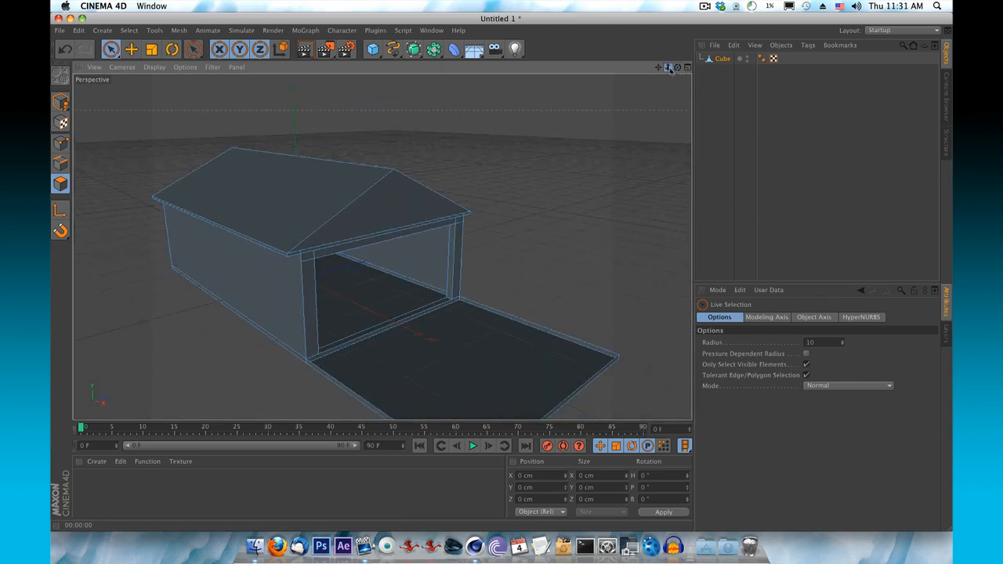
{"action": "left_click", "coordinate": [304, 49]}
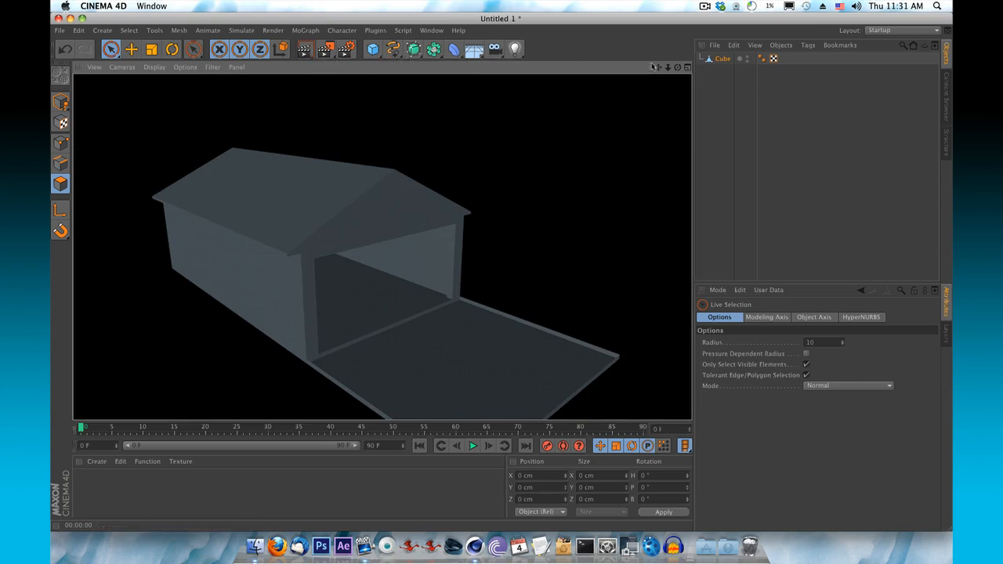
In edge mode, select the upper edge at the slab's outer end and extrude it back through the opening to about X -115 cm.
{"action": "left_click_drag", "start_coordinate": [667, 68], "coordinate": [383, 247]}
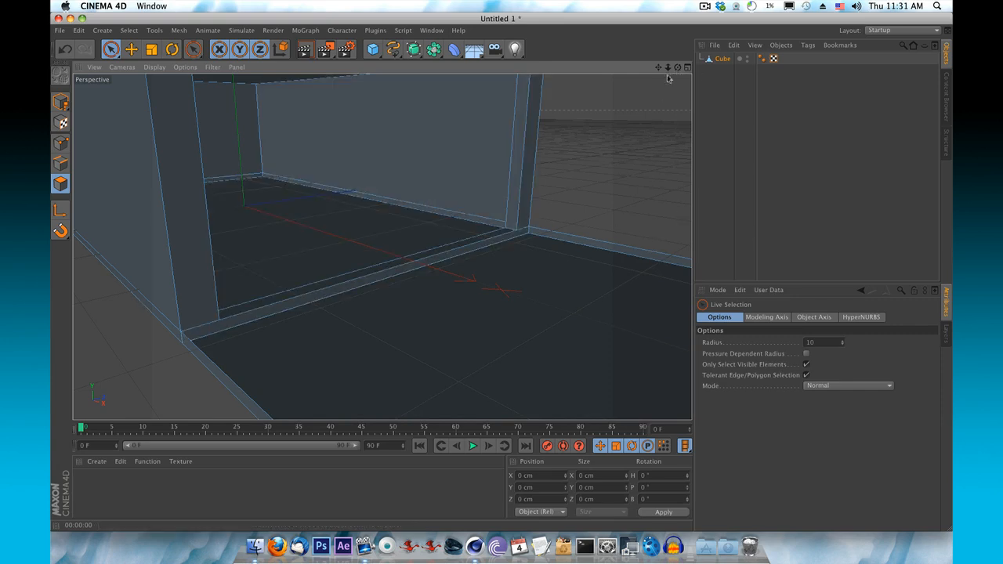
{"action": "mouse_move", "coordinate": [667, 67]}
{"action": "left_mouse_down"}
{"action": "mouse_move", "coordinate": [503, 275]}
{"action": "mouse_move", "coordinate": [381, 246]}
{"action": "mouse_move", "coordinate": [668, 71]}
{"action": "left_mouse_up"}
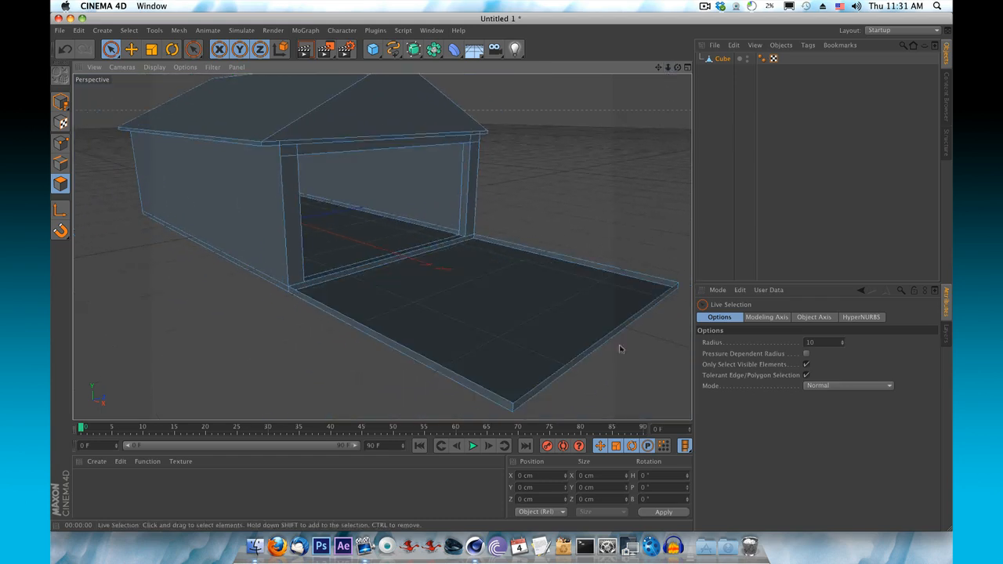
{"action": "left_click", "coordinate": [61, 163]}
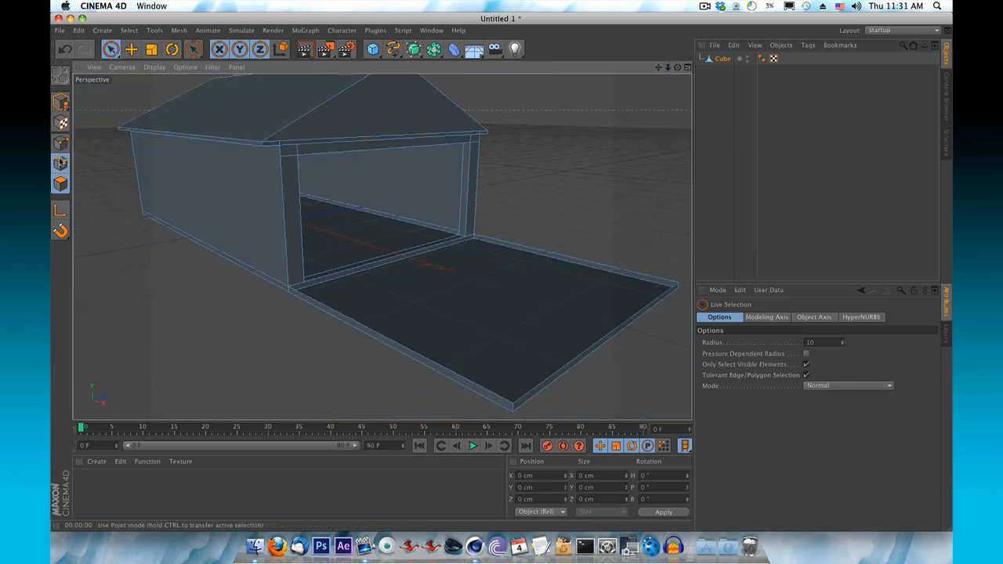
{"action": "left_click", "coordinate": [604, 350]}
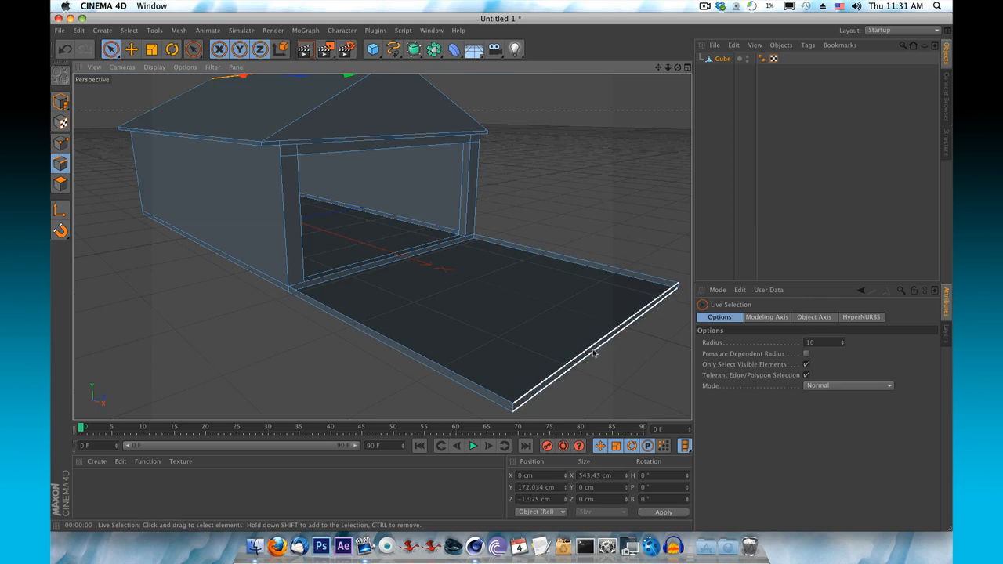
{"action": "left_click", "coordinate": [593, 353]}
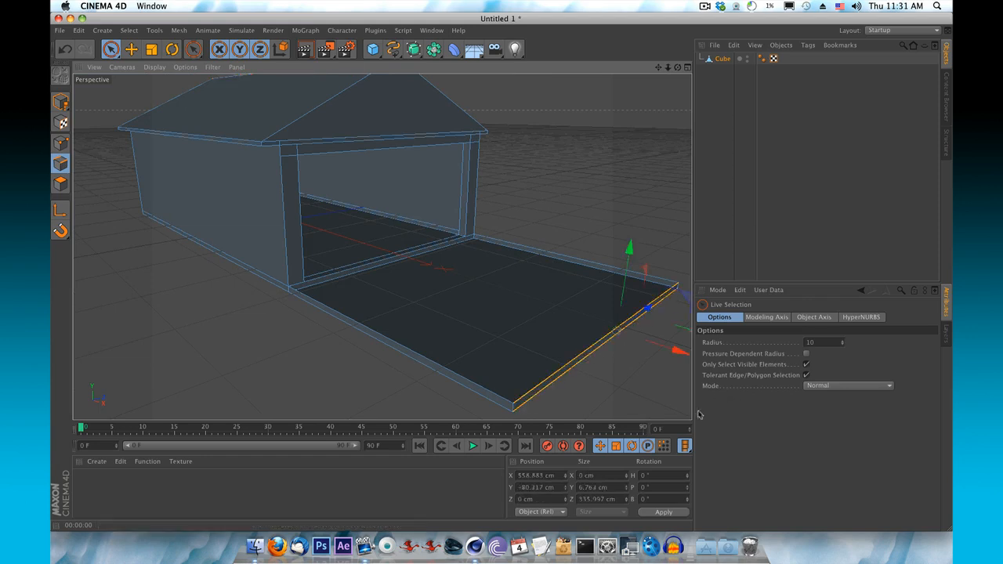
{"action": "left_click", "coordinate": [615, 382]}
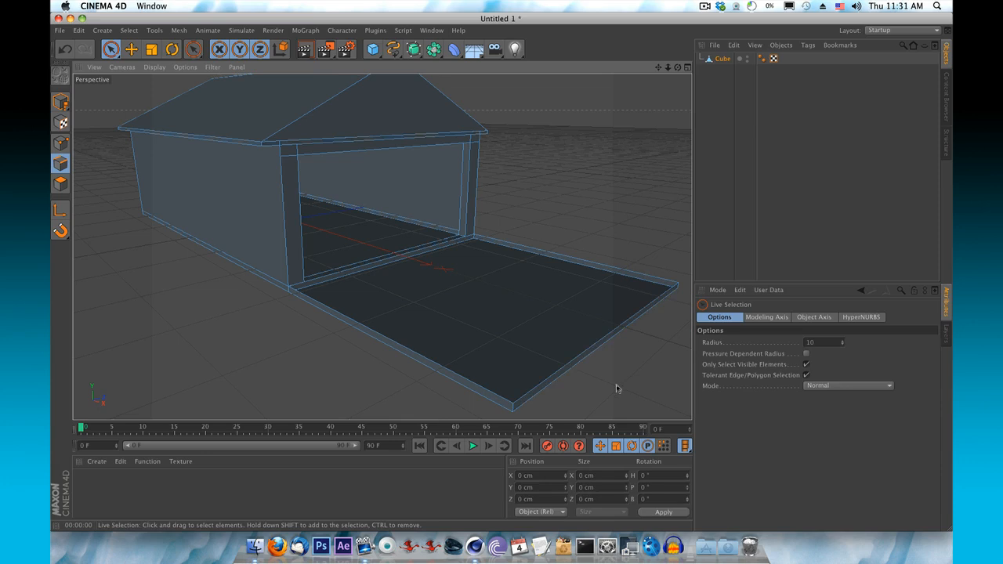
{"action": "left_click", "coordinate": [552, 376]}
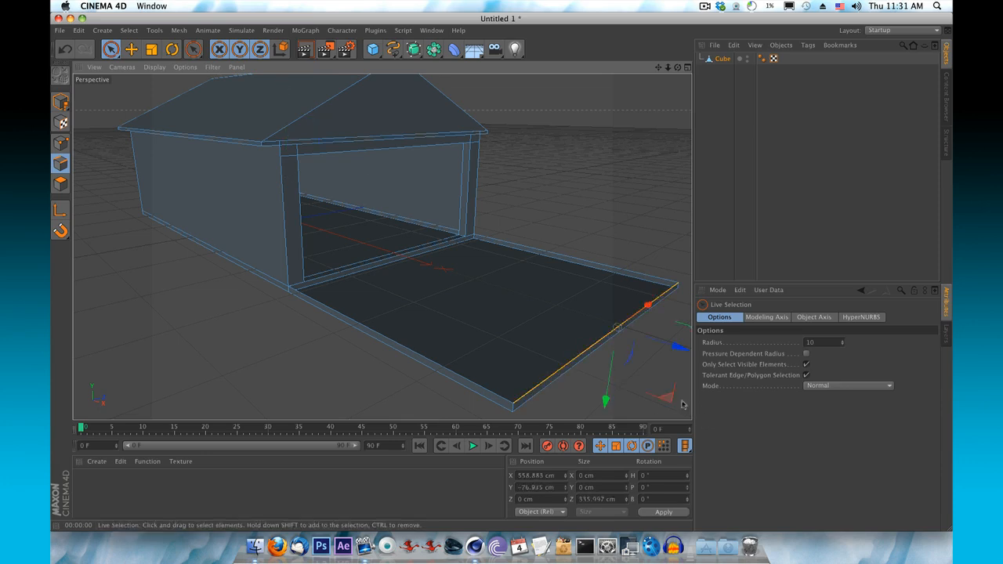
{"action": "left_click_drag", "start_coordinate": [680, 350], "coordinate": [307, 279]}
Move the extruded floor edge along the house interior to the rear wall, at X -270.66 cm.
{"action": "left_click_drag", "start_coordinate": [656, 72], "coordinate": [548, 111]}
{"action": "left_click_drag", "start_coordinate": [657, 100], "coordinate": [374, 244]}
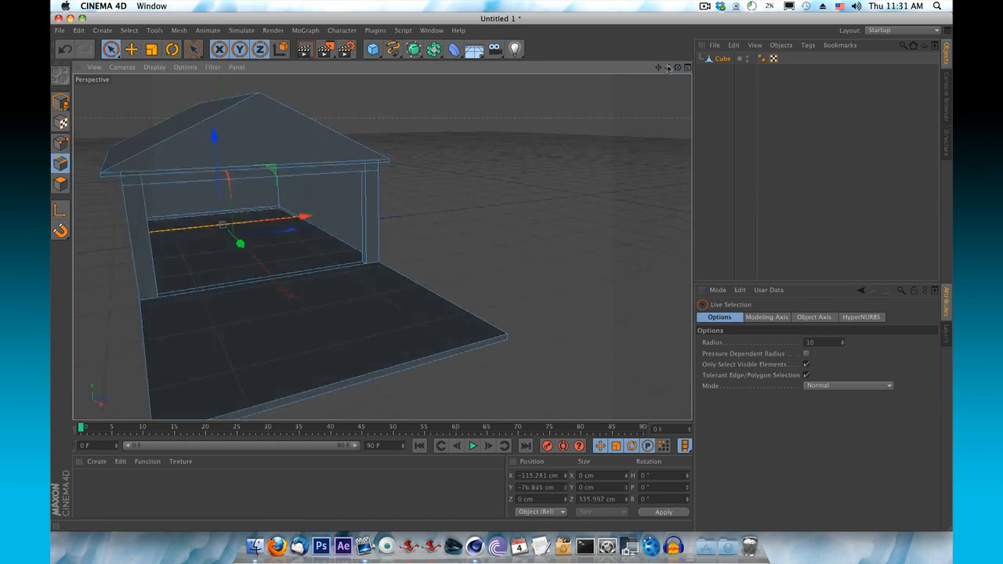
{"action": "left_click_drag", "start_coordinate": [662, 70], "coordinate": [381, 246]}
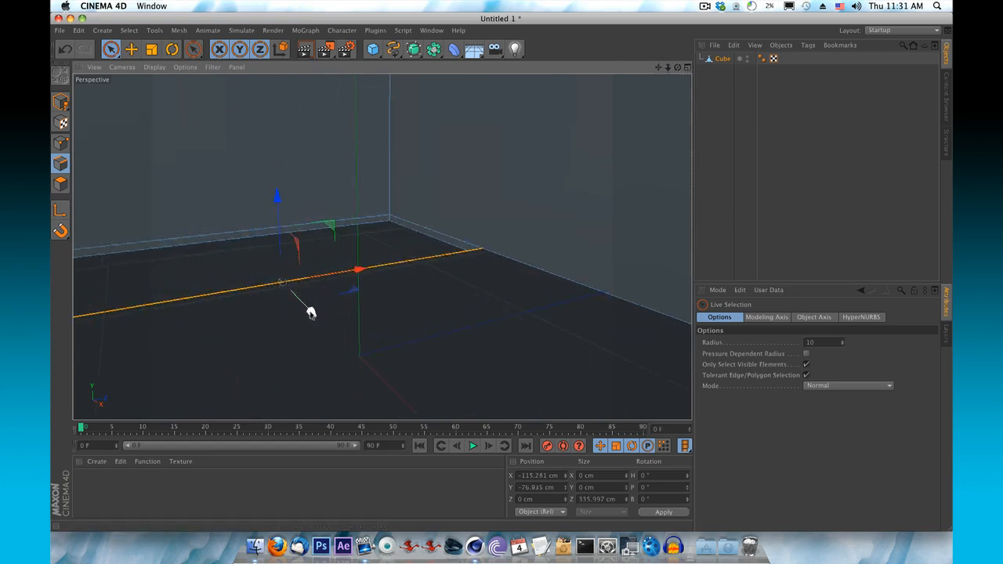
{"action": "left_click_drag", "start_coordinate": [309, 308], "coordinate": [253, 255]}
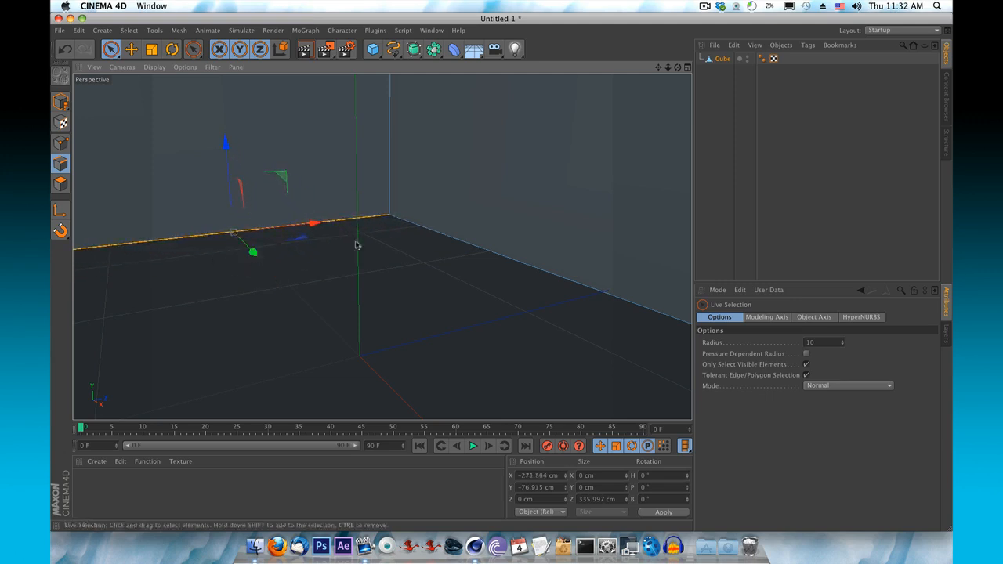
{"action": "left_click_drag", "start_coordinate": [668, 67], "coordinate": [426, 298]}
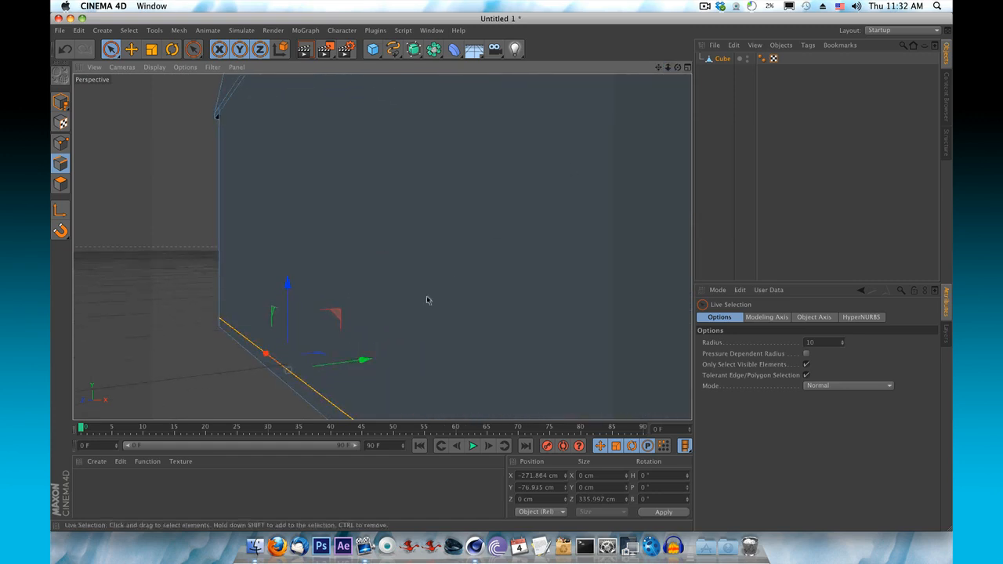
{"action": "left_click_drag", "start_coordinate": [371, 363], "coordinate": [370, 360]}
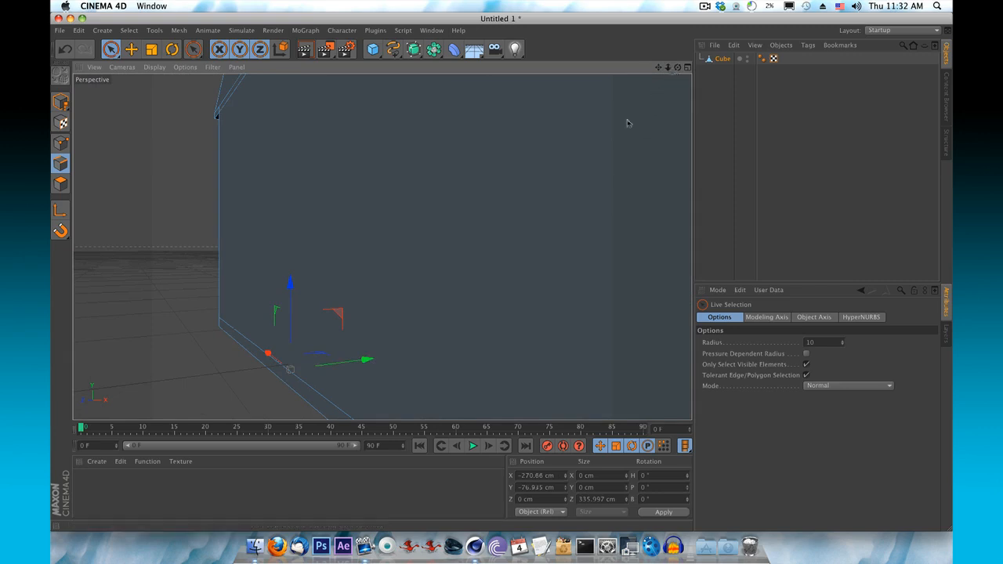
Inspect the new floor, clear the selection, switch to Object mode and render the view of the whole house.
{"action": "left_click_drag", "start_coordinate": [668, 69], "coordinate": [381, 246]}
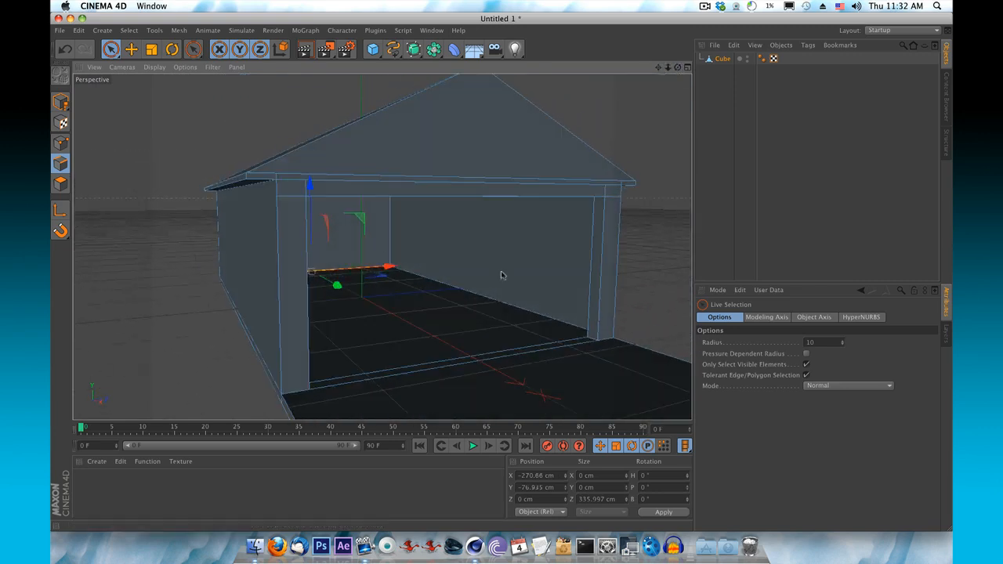
{"action": "left_click_drag", "start_coordinate": [658, 68], "coordinate": [381, 246]}
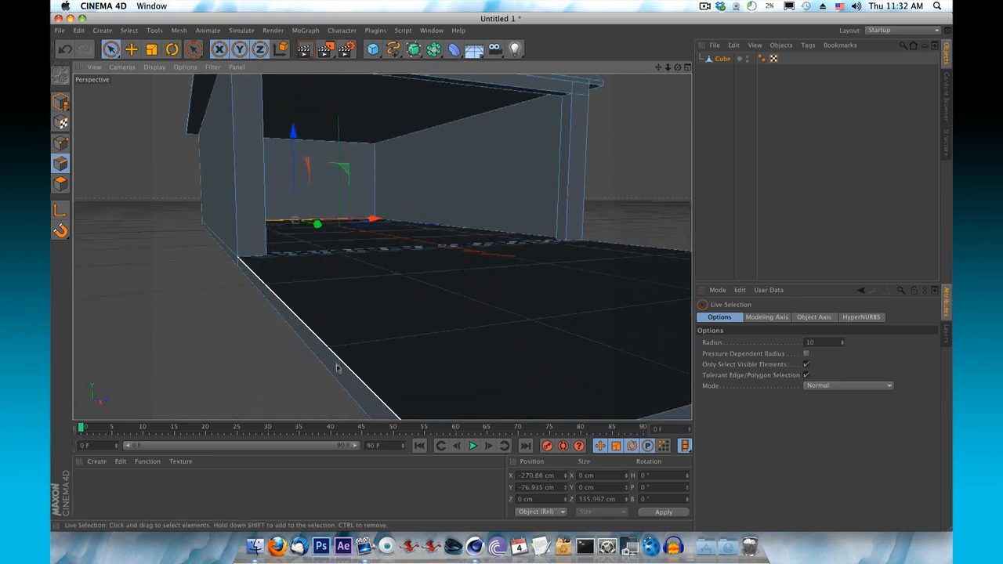
{"action": "left_click", "coordinate": [121, 234]}
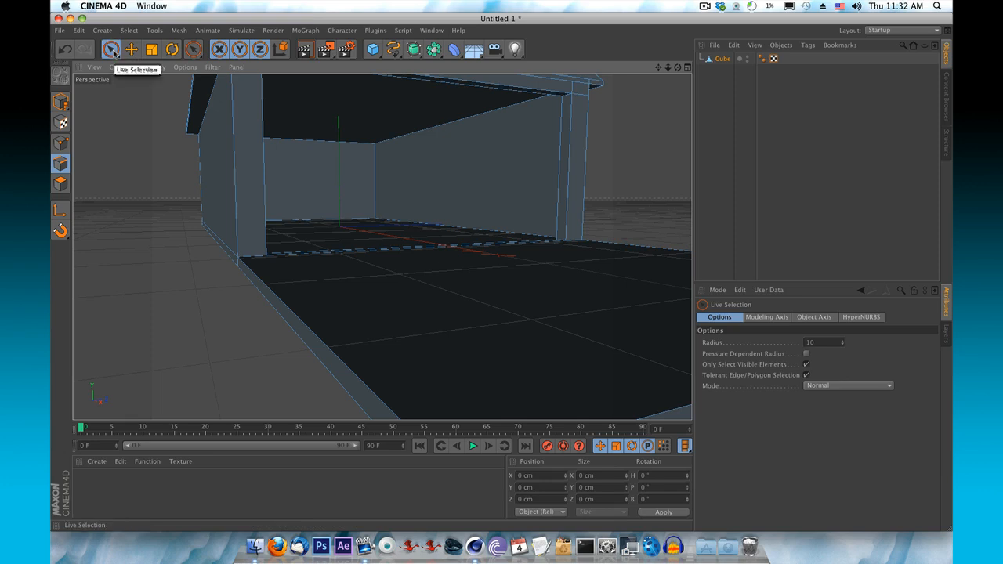
{"action": "left_click_drag", "start_coordinate": [60, 102], "coordinate": [95, 108]}
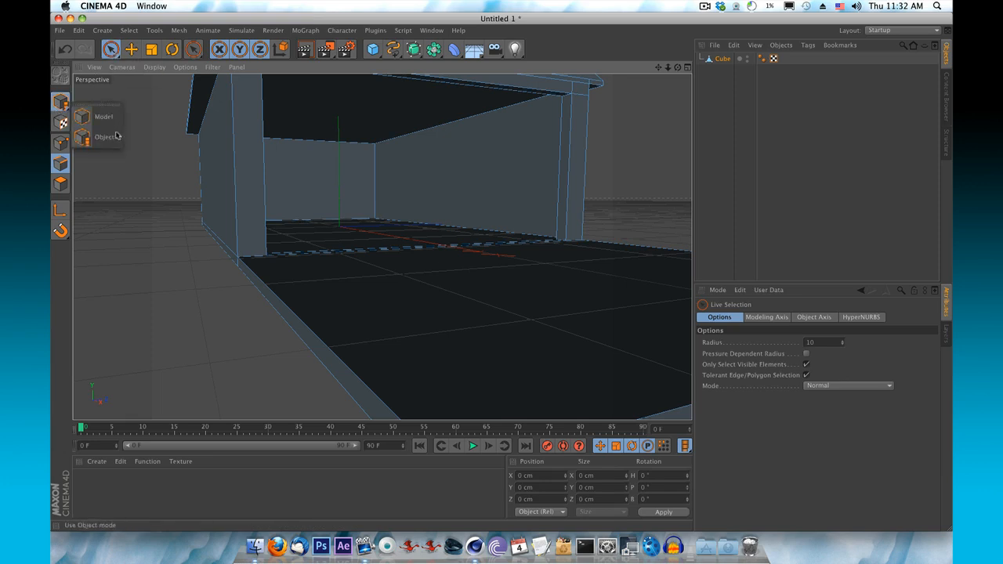
{"action": "left_click", "coordinate": [116, 137]}
{"action": "left_click", "coordinate": [159, 206]}
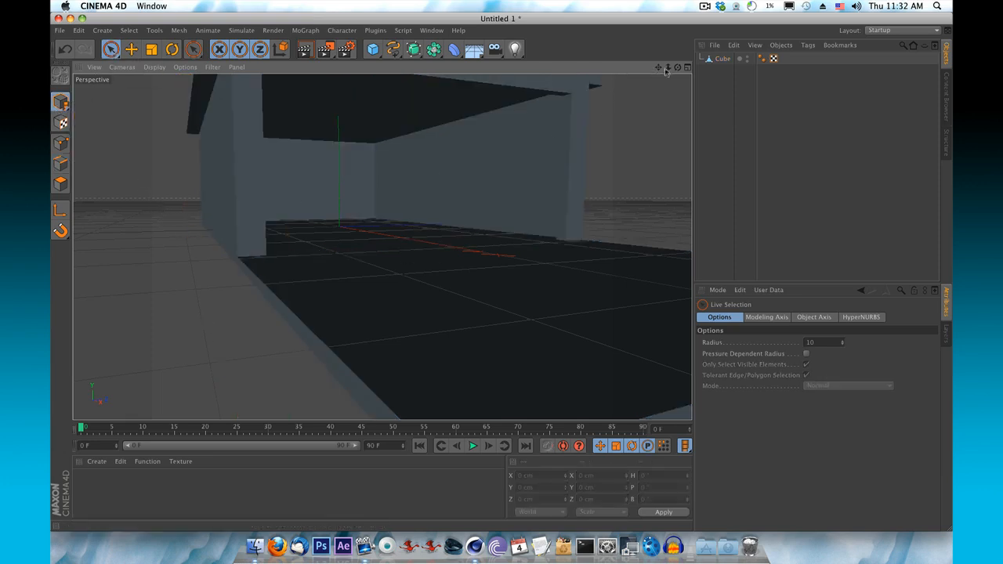
{"action": "left_click_drag", "start_coordinate": [667, 69], "coordinate": [712, 74]}
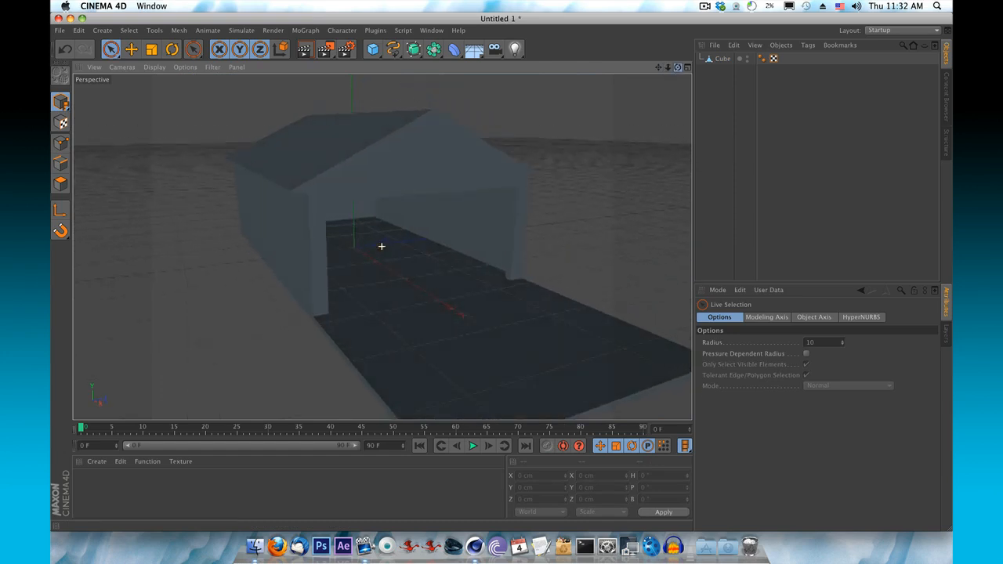
{"action": "left_click", "coordinate": [306, 50]}
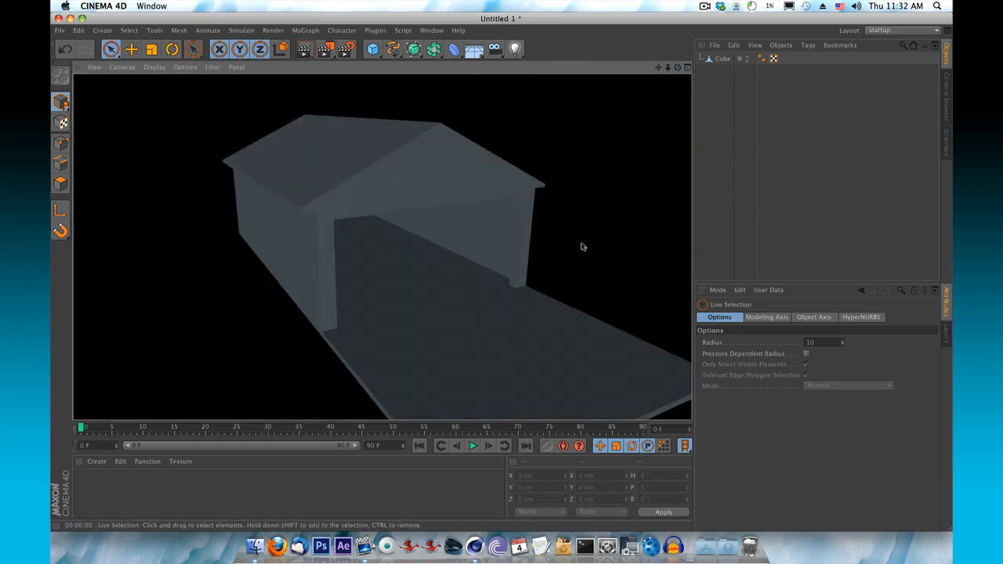
Add an omni light inside the house and raise it to about Y 82 cm.
{"action": "left_click_drag", "start_coordinate": [678, 67], "coordinate": [628, 288]}
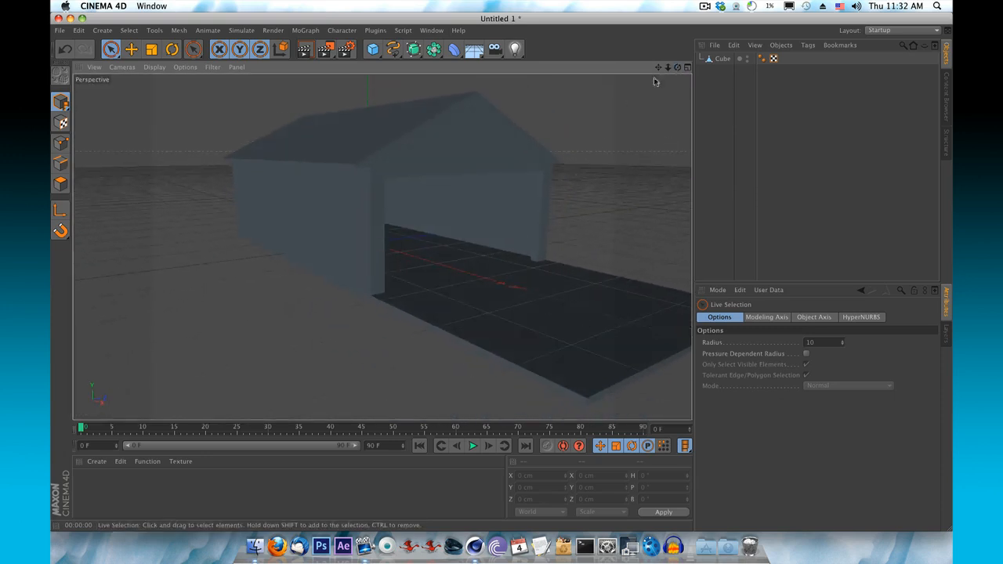
{"action": "left_click_drag", "start_coordinate": [677, 67], "coordinate": [839, 68]}
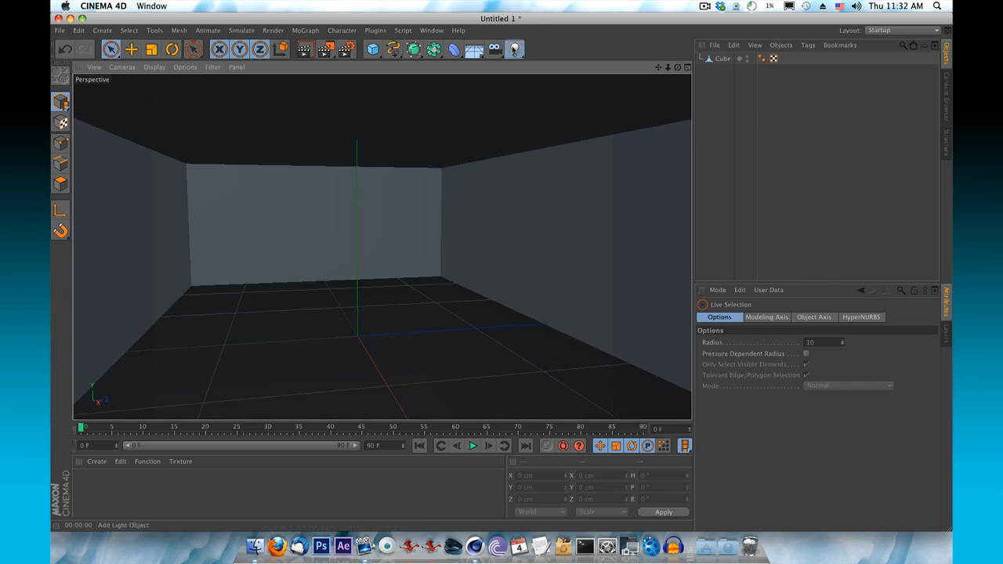
{"action": "left_click", "coordinate": [514, 48]}
{"action": "left_click_drag", "start_coordinate": [362, 248], "coordinate": [364, 149]}
Inspect the lit interior through the open wall, select the house object and render the view.
{"action": "left_click_drag", "start_coordinate": [667, 68], "coordinate": [587, 68]}
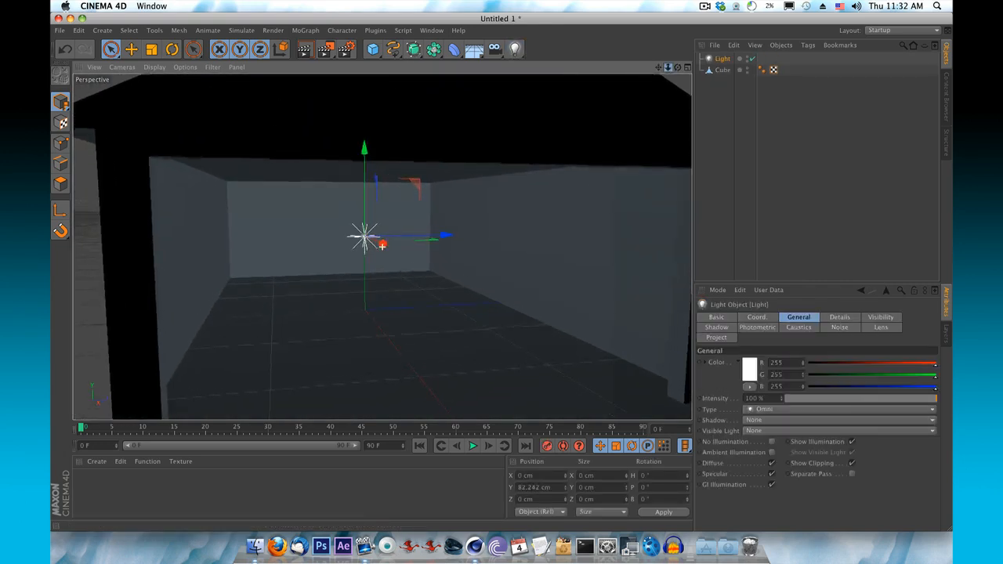
{"action": "left_click_drag", "start_coordinate": [676, 69], "coordinate": [479, 79]}
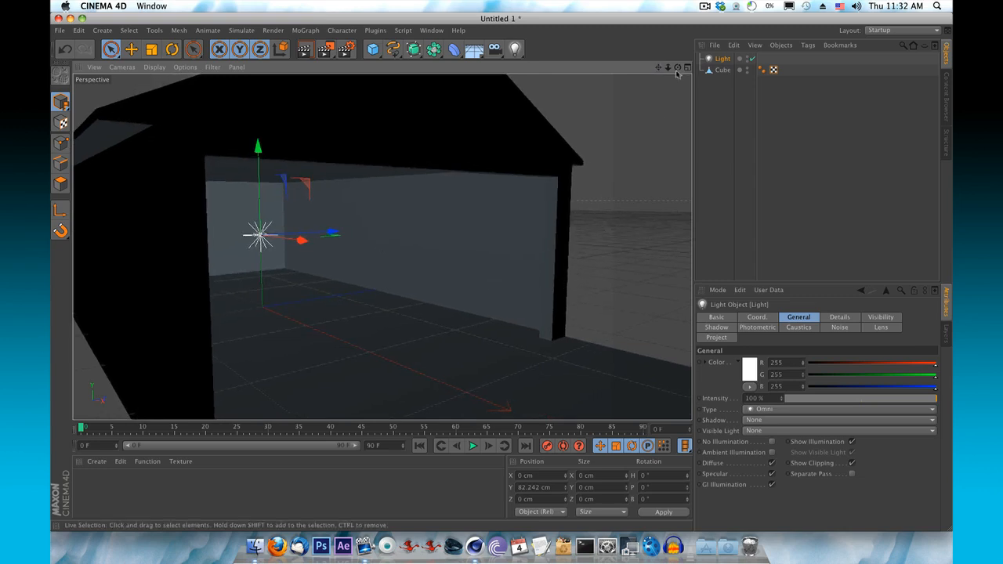
{"action": "left_click_drag", "start_coordinate": [678, 73], "coordinate": [622, 110]}
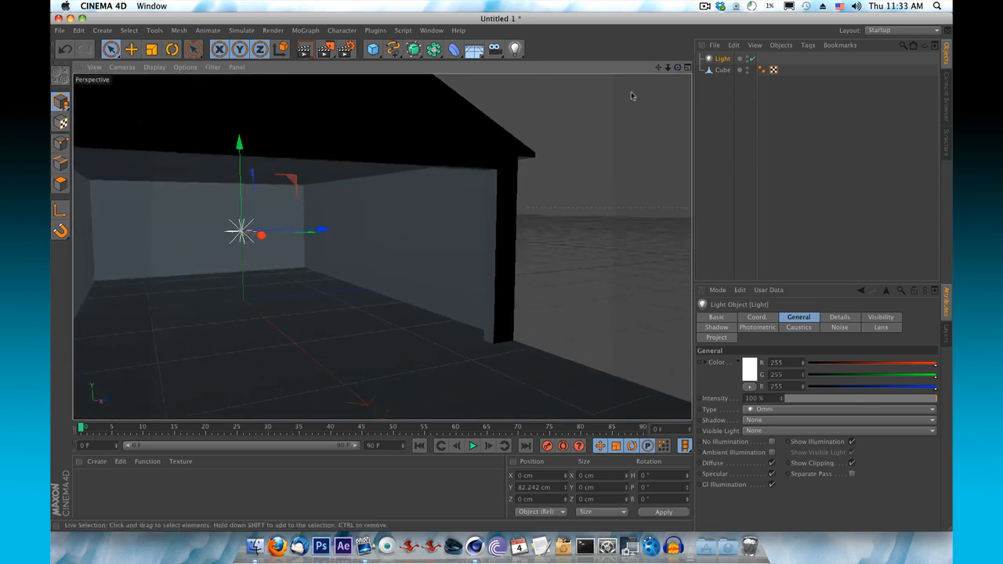
{"action": "left_click_drag", "start_coordinate": [668, 70], "coordinate": [772, 78]}
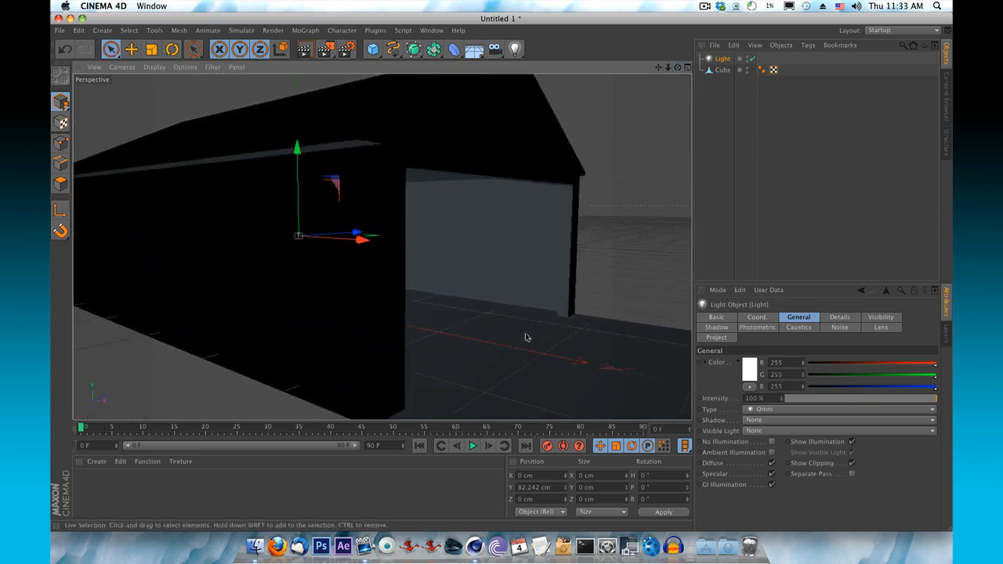
{"action": "left_click_drag", "start_coordinate": [669, 70], "coordinate": [569, 230]}
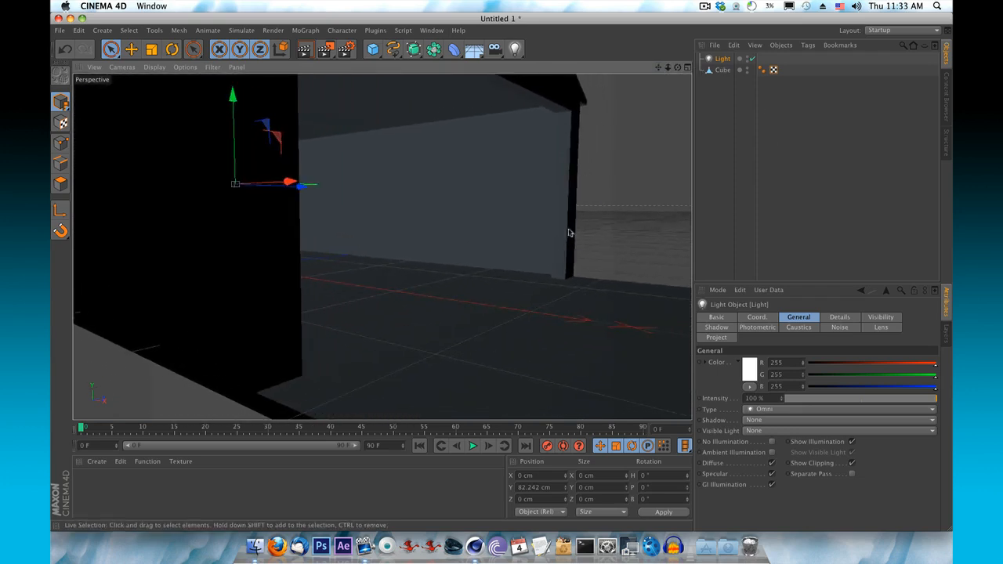
{"action": "left_click", "coordinate": [543, 321]}
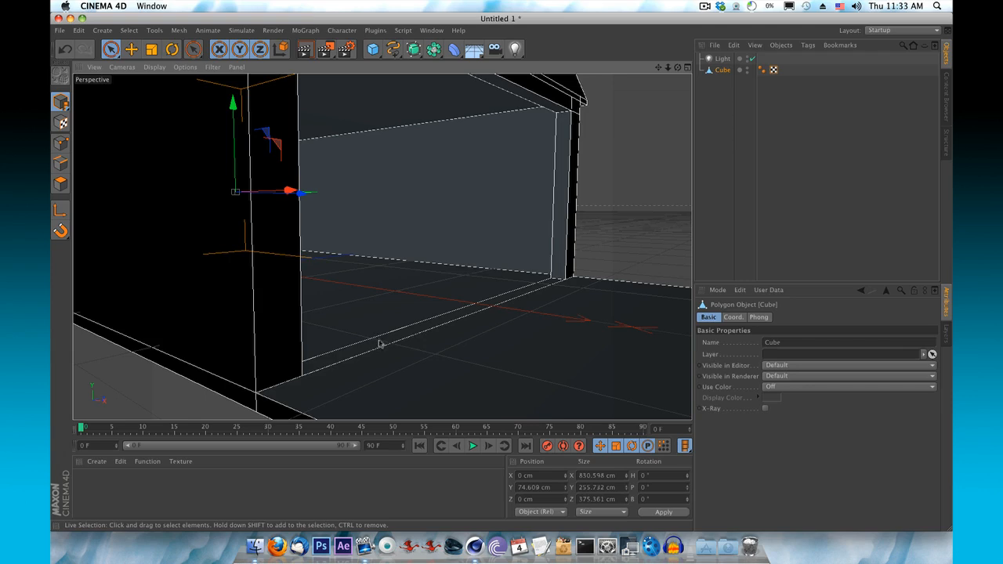
{"action": "left_click_drag", "start_coordinate": [668, 69], "coordinate": [657, 70]}
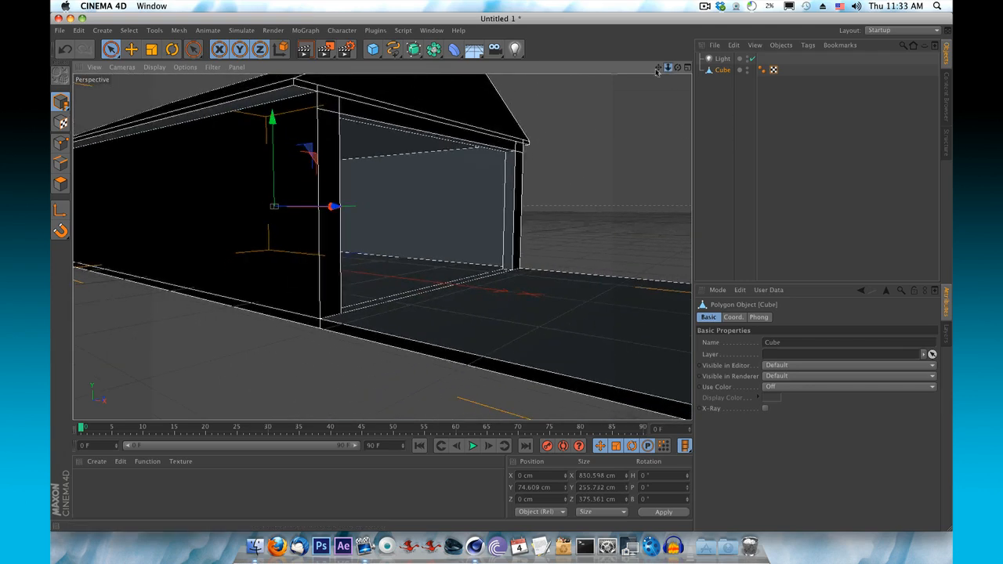
{"action": "left_click", "coordinate": [304, 49]}
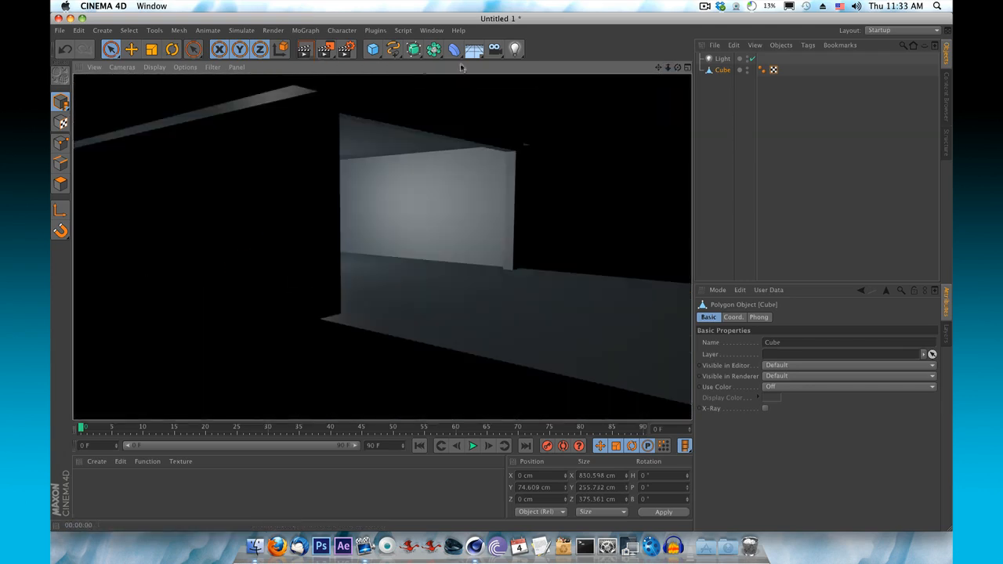
Delete the light object from the scene.
{"action": "left_click_drag", "start_coordinate": [668, 68], "coordinate": [678, 95]}
{"action": "left_click_drag", "start_coordinate": [677, 67], "coordinate": [917, 43]}
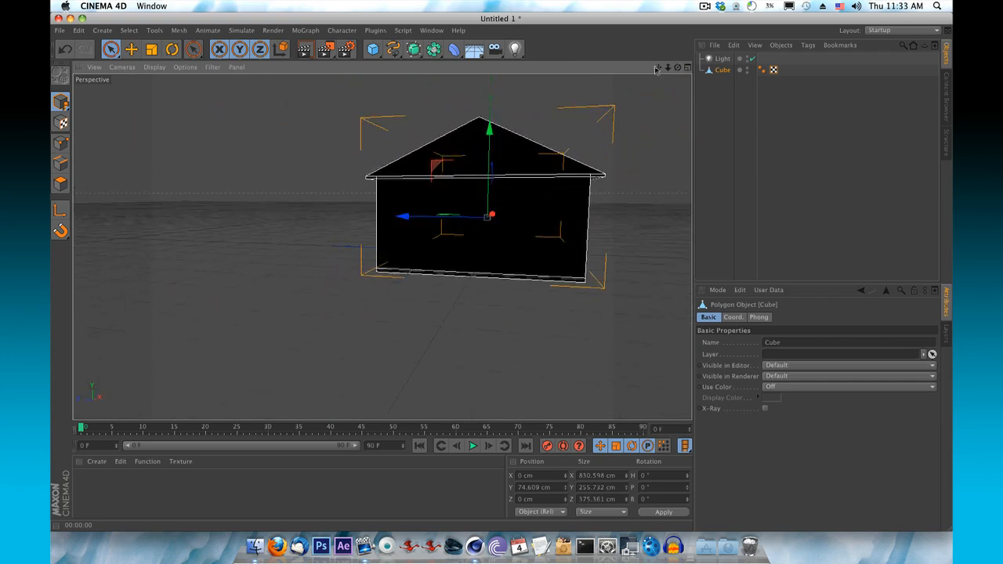
{"action": "left_click_drag", "start_coordinate": [658, 68], "coordinate": [710, 72]}
{"action": "left_click", "coordinate": [715, 86]}
{"action": "left_click", "coordinate": [724, 60]}
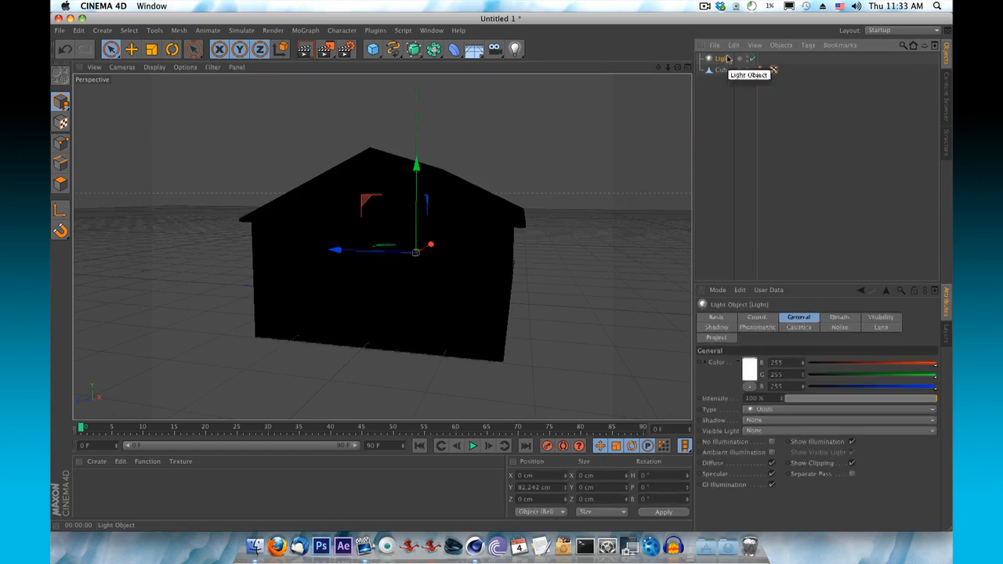
{"action": "key", "text": "Delete"}
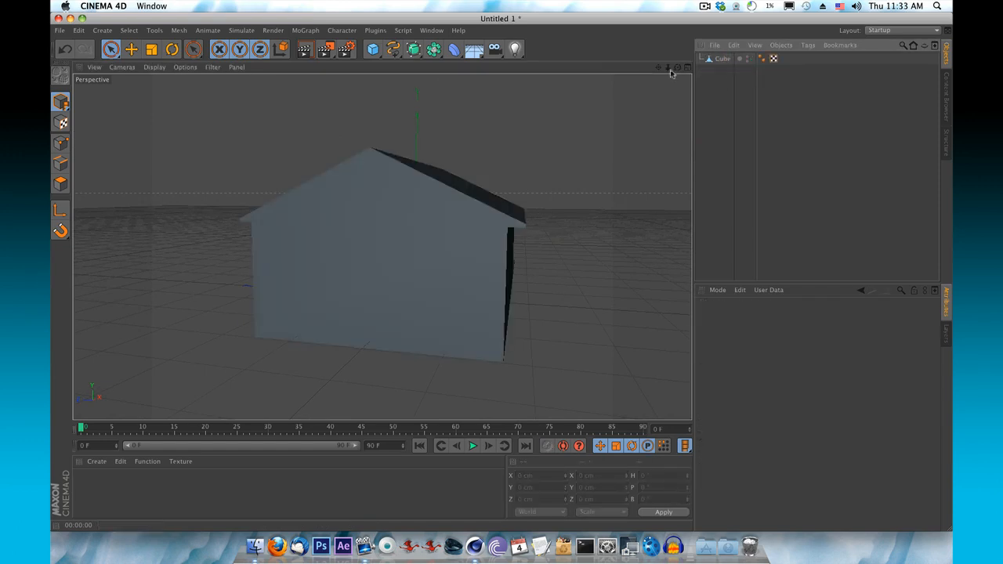
Select the rear wall polygon, divide it into three panels with two vertical Knife loop cuts, and clear the selection.
{"action": "left_click_drag", "start_coordinate": [671, 71], "coordinate": [587, 150]}
{"action": "left_click", "coordinate": [381, 284]}
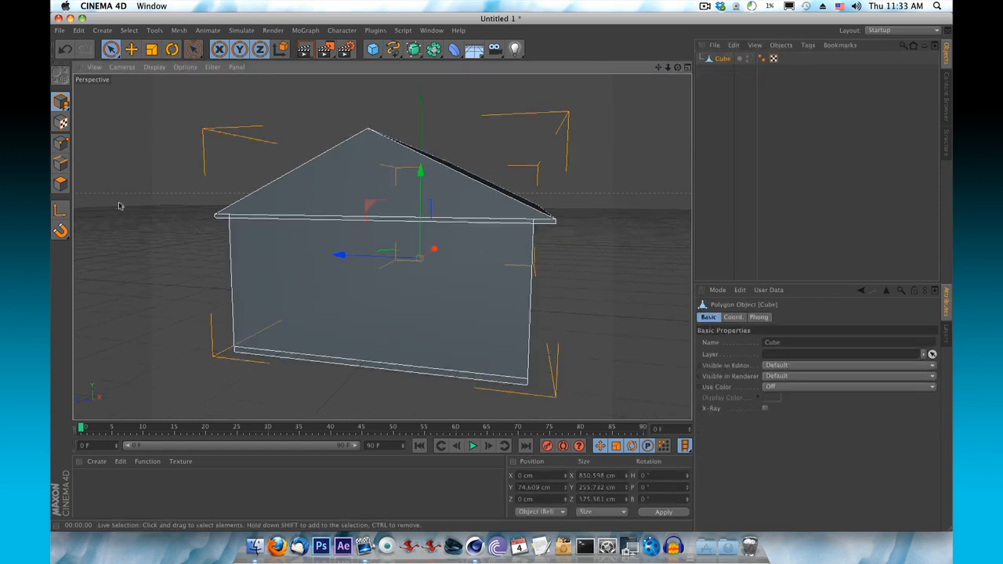
{"action": "left_click", "coordinate": [60, 183]}
{"action": "left_click", "coordinate": [407, 291]}
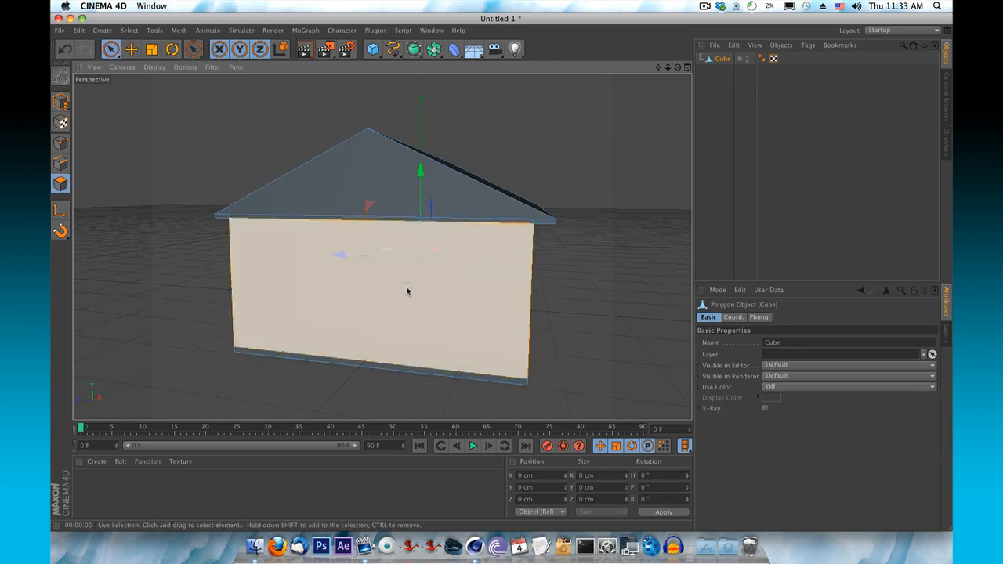
{"action": "left_click", "coordinate": [406, 291]}
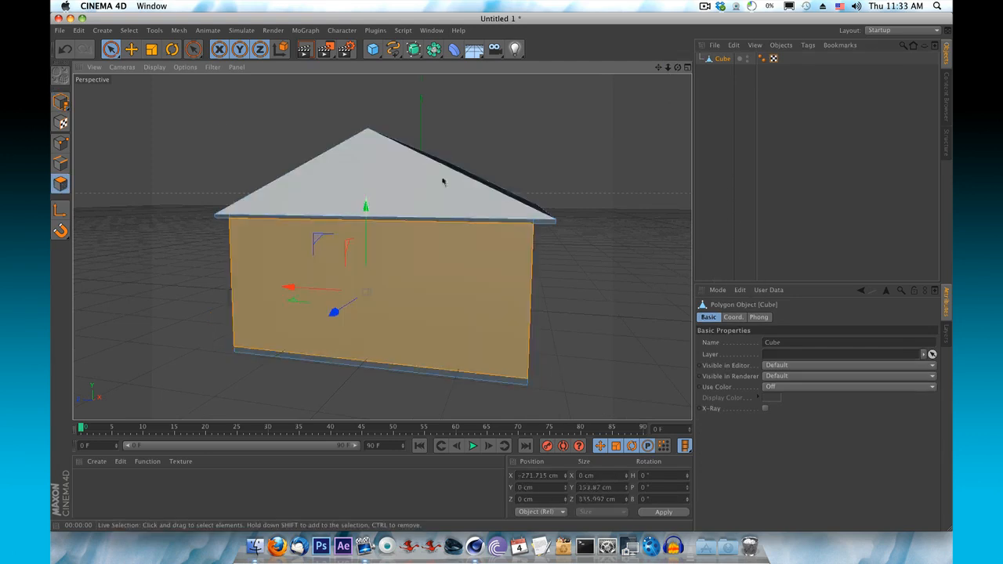
{"action": "right_click", "coordinate": [603, 168]}
{"action": "left_click", "coordinate": [625, 183]}
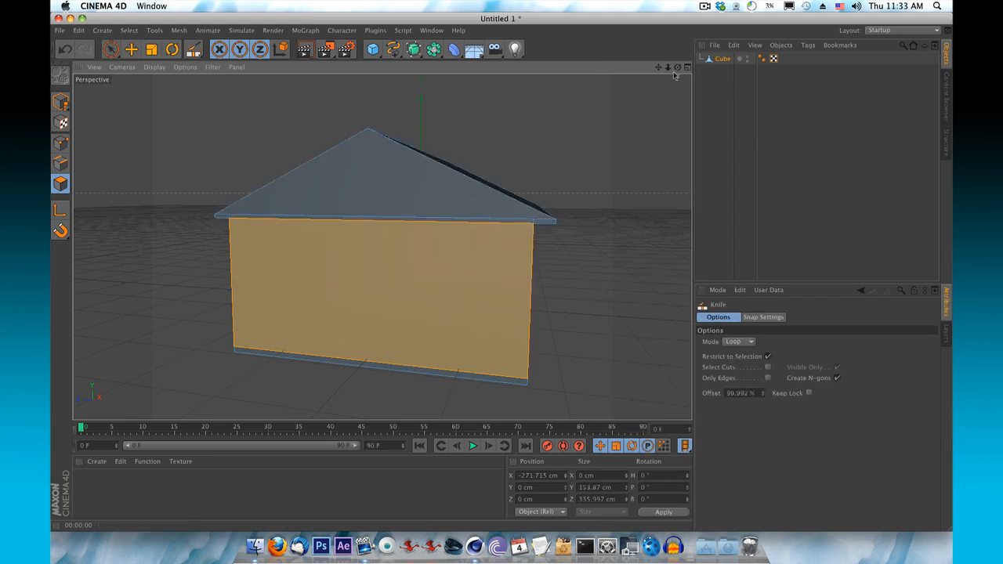
{"action": "left_click_drag", "start_coordinate": [678, 68], "coordinate": [381, 246]}
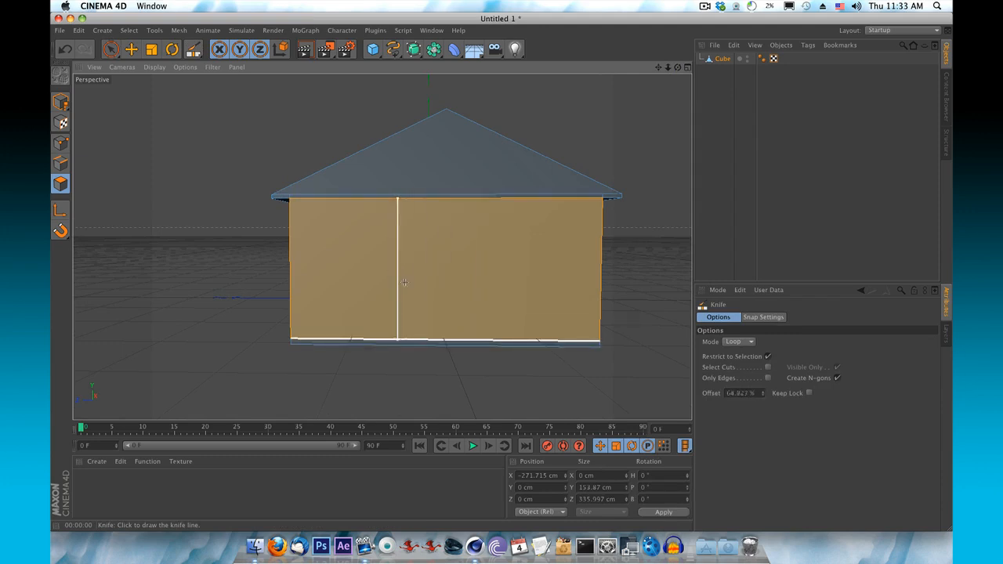
{"action": "left_click", "coordinate": [400, 321]}
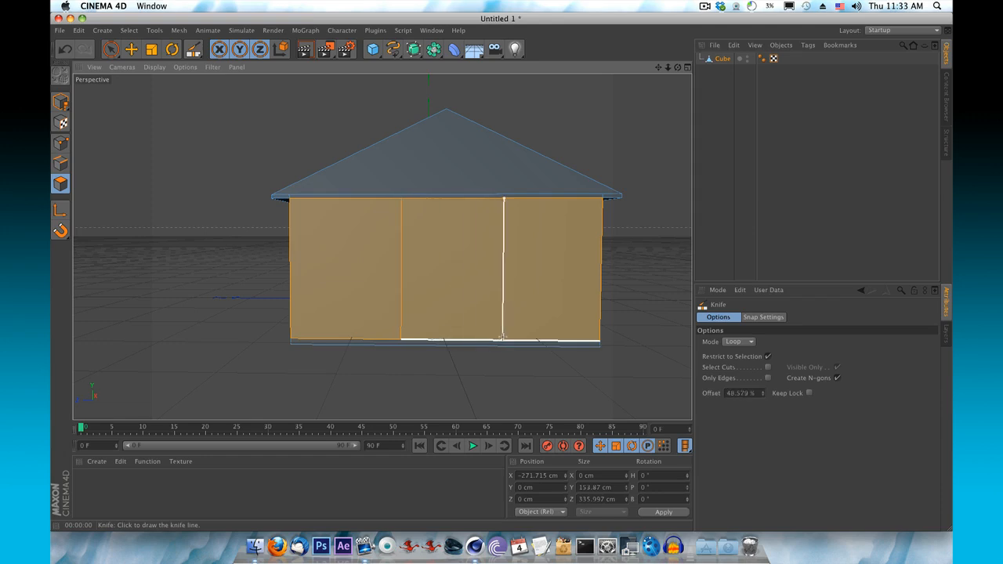
{"action": "left_click", "coordinate": [502, 338]}
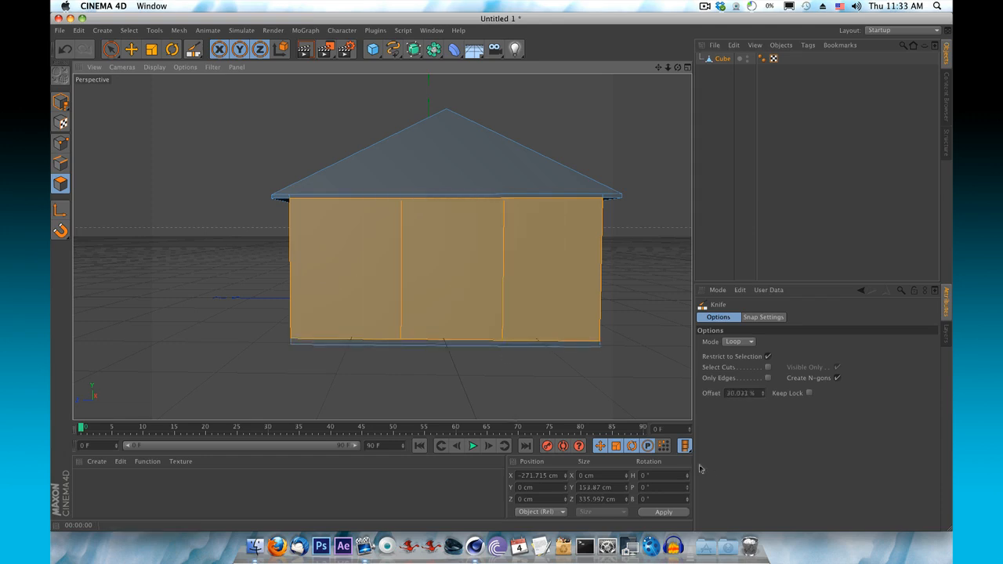
{"action": "left_click", "coordinate": [112, 49]}
{"action": "left_click", "coordinate": [144, 191]}
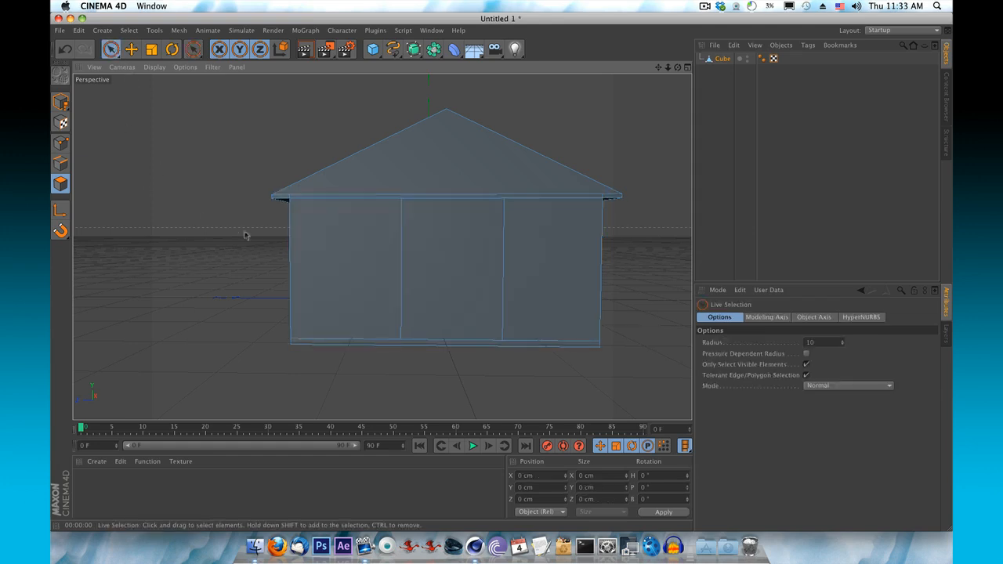
In edge mode, move the left-hand vertical cut on the rear wall outward to about Z 49.7 cm.
{"action": "key", "text": "Return"}
{"action": "left_click", "coordinate": [401, 280]}
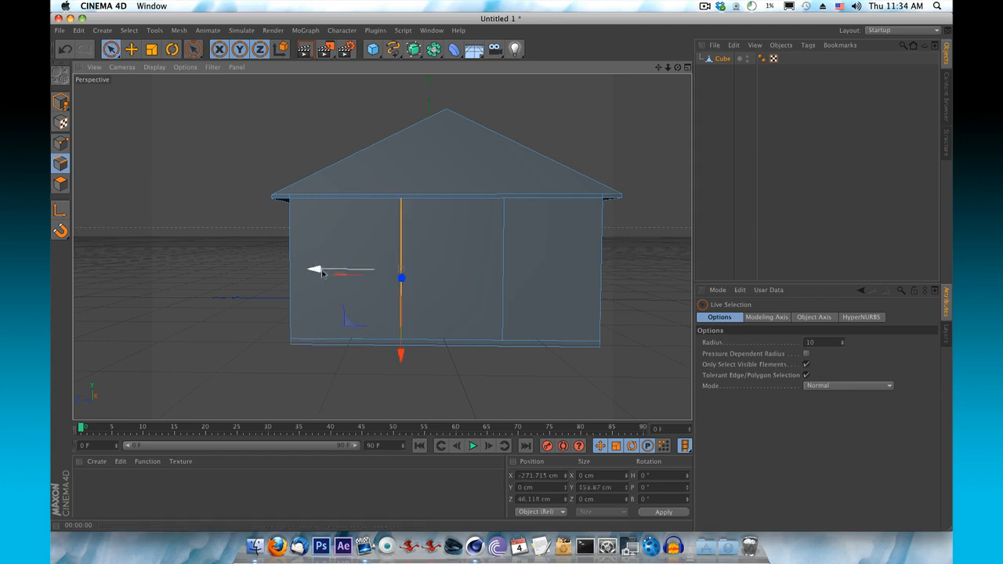
{"action": "mouse_move", "coordinate": [321, 273]}
{"action": "left_mouse_down"}
{"action": "mouse_move", "coordinate": [302, 273]}
{"action": "mouse_move", "coordinate": [331, 273]}
{"action": "mouse_move", "coordinate": [304, 273]}
{"action": "mouse_move", "coordinate": [319, 282]}
{"action": "left_mouse_up"}
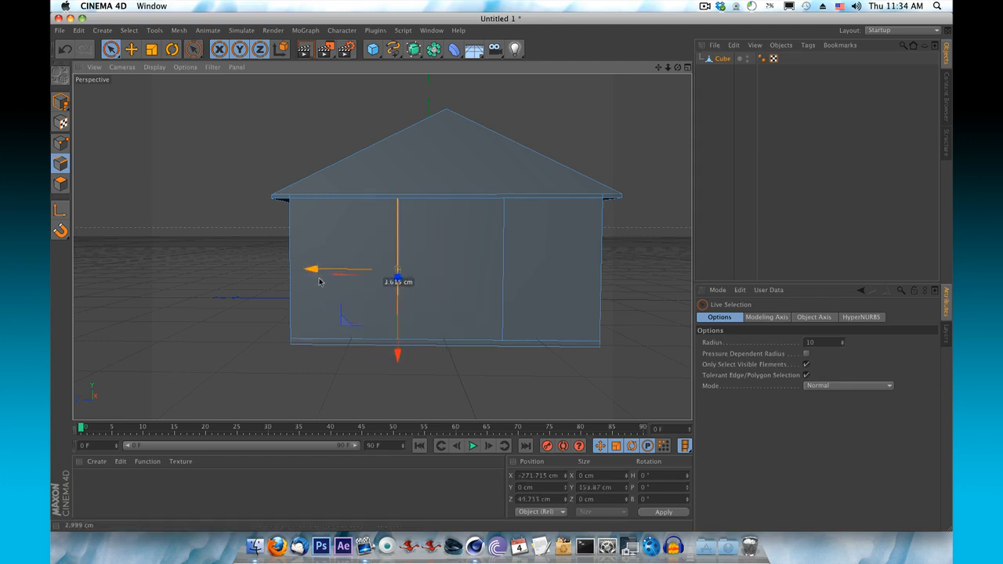
Try to slide the left-hand cut edge further towards the wall's corner with the Slide tool.
{"action": "right_click", "coordinate": [220, 315]}
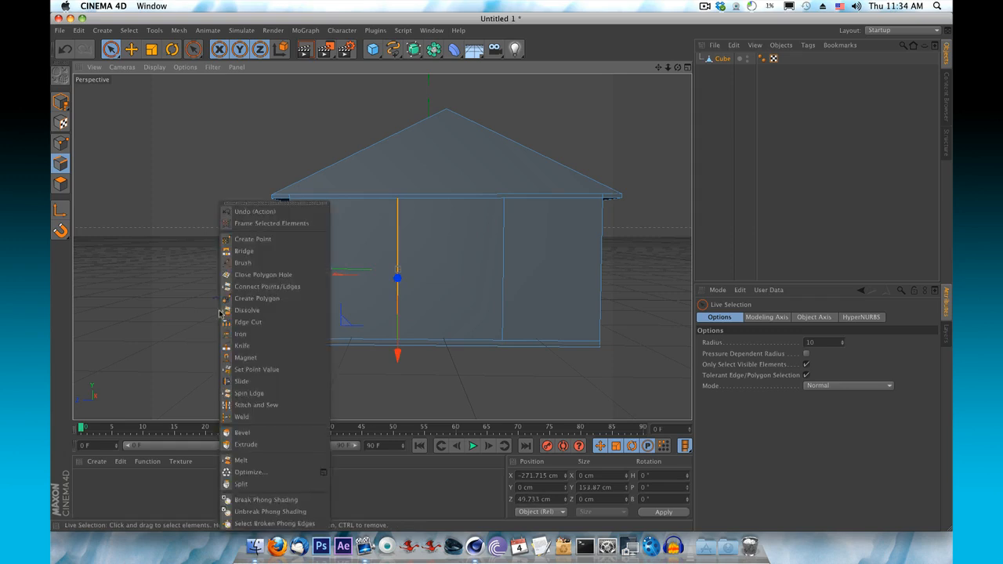
{"action": "left_click", "coordinate": [243, 381]}
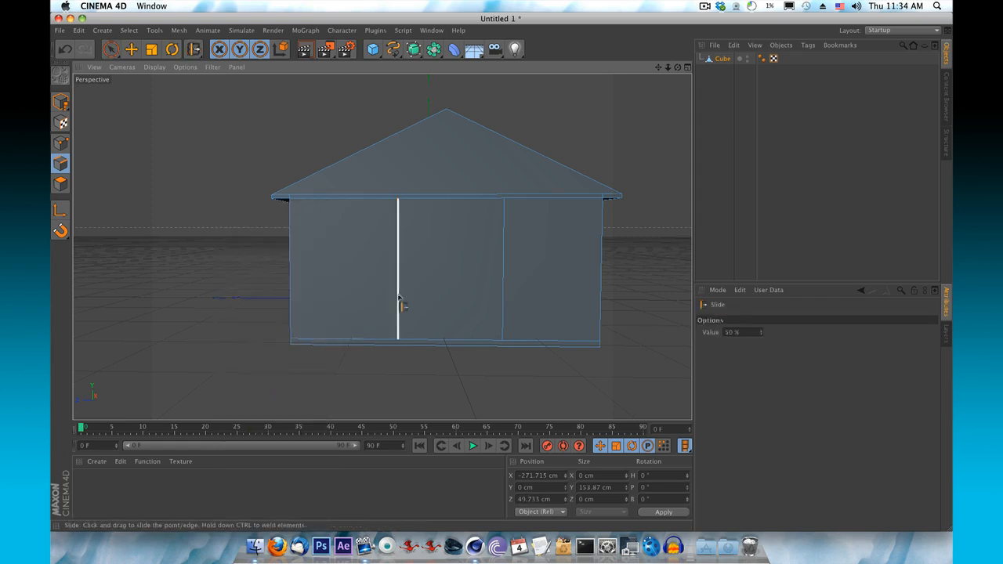
{"action": "mouse_move", "coordinate": [399, 302]}
{"action": "left_mouse_down"}
{"action": "mouse_move", "coordinate": [371, 306]}
{"action": "mouse_move", "coordinate": [380, 304]}
{"action": "left_mouse_up"}
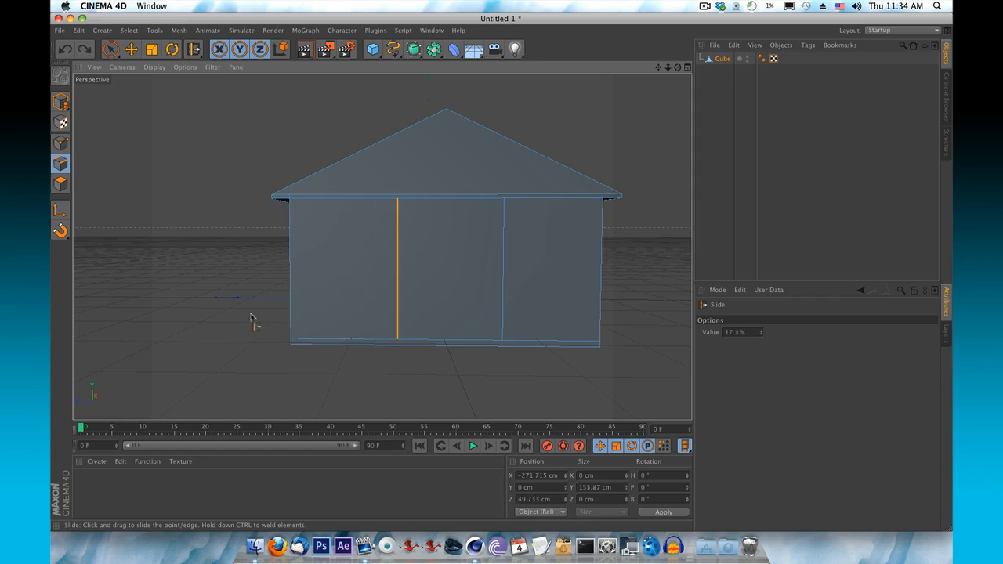
Move the right-hand vertical cut on the rear wall to about Z -58.5 cm and clear the selection.
{"action": "left_click", "coordinate": [110, 49]}
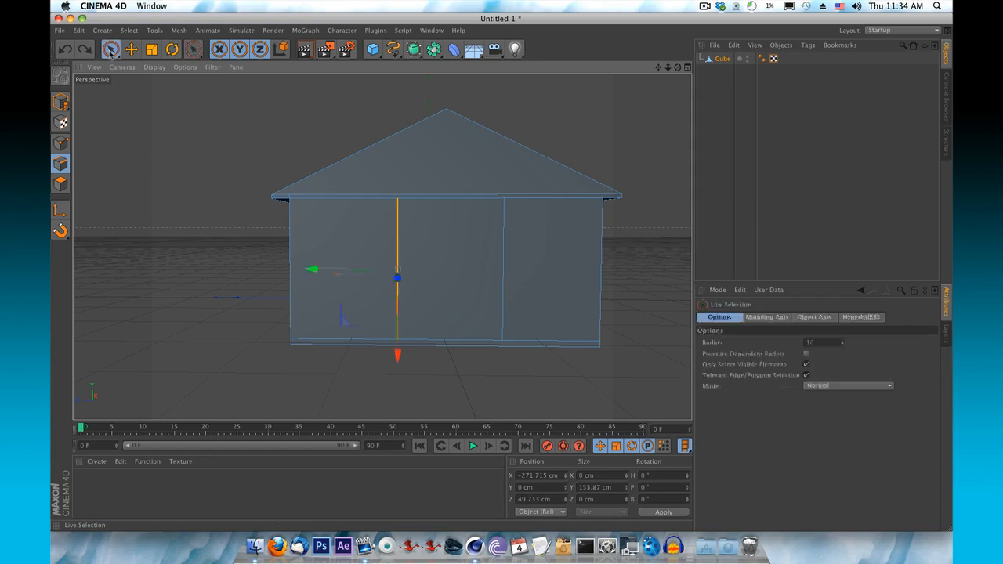
{"action": "left_click", "coordinate": [502, 258]}
{"action": "left_click_drag", "start_coordinate": [587, 275], "coordinate": [583, 273]}
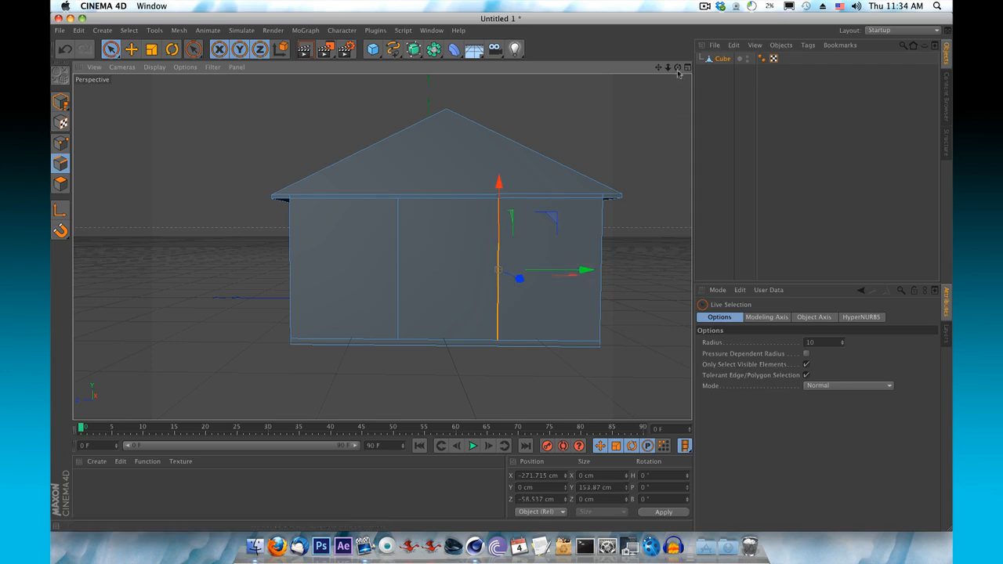
{"action": "left_click_drag", "start_coordinate": [678, 68], "coordinate": [382, 247]}
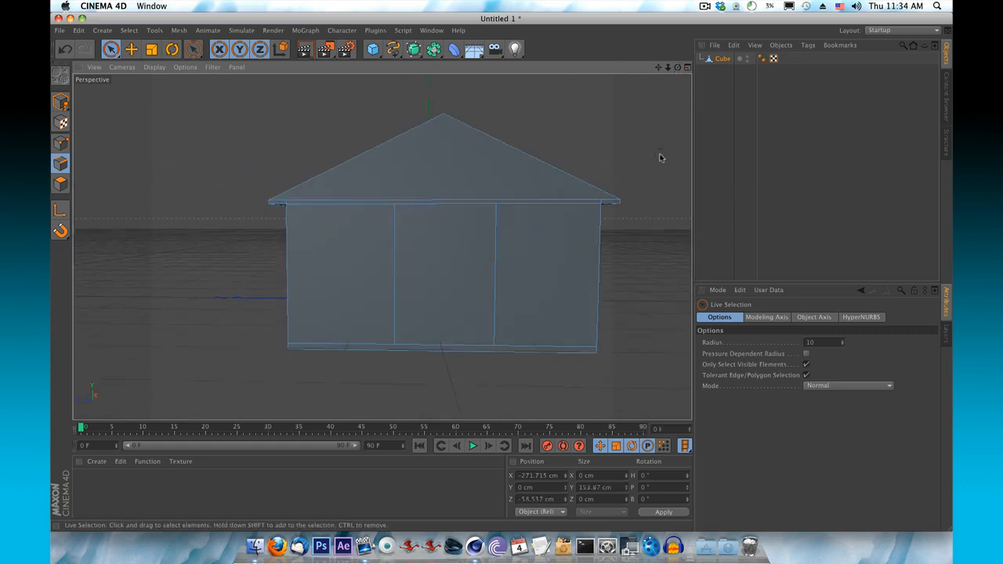
Select the rear wall's middle panel and cut it horizontally about a quarter of the way down with the Knife in Line mode.
{"action": "left_click", "coordinate": [60, 183]}
{"action": "left_click", "coordinate": [459, 257]}
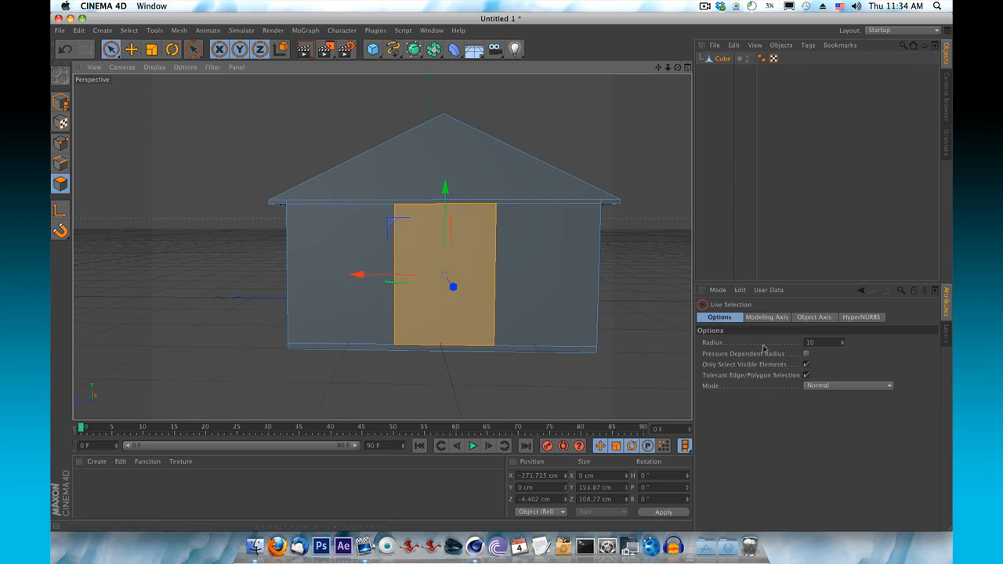
{"action": "right_click", "coordinate": [572, 130]}
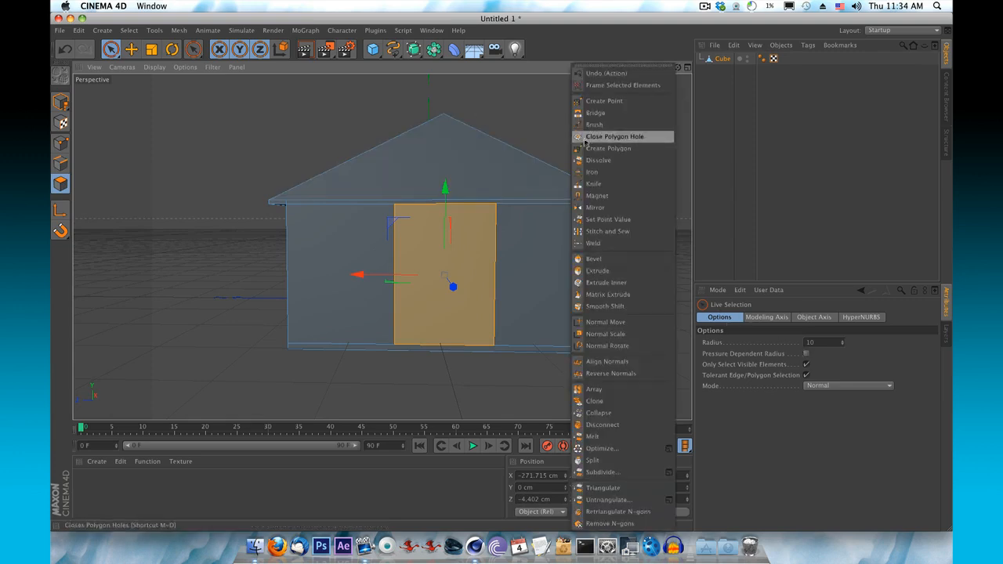
{"action": "left_click", "coordinate": [593, 183]}
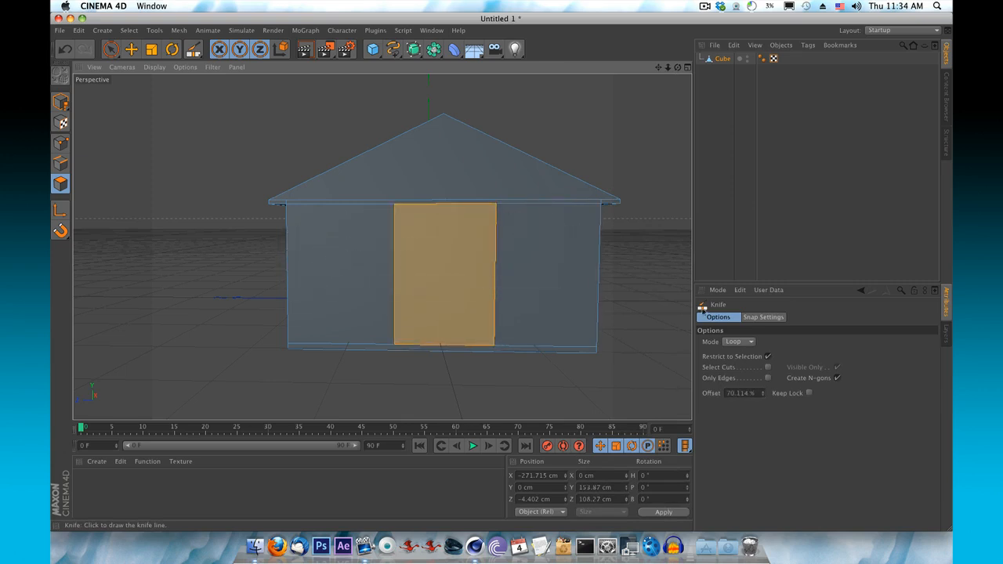
{"action": "left_click", "coordinate": [735, 342]}
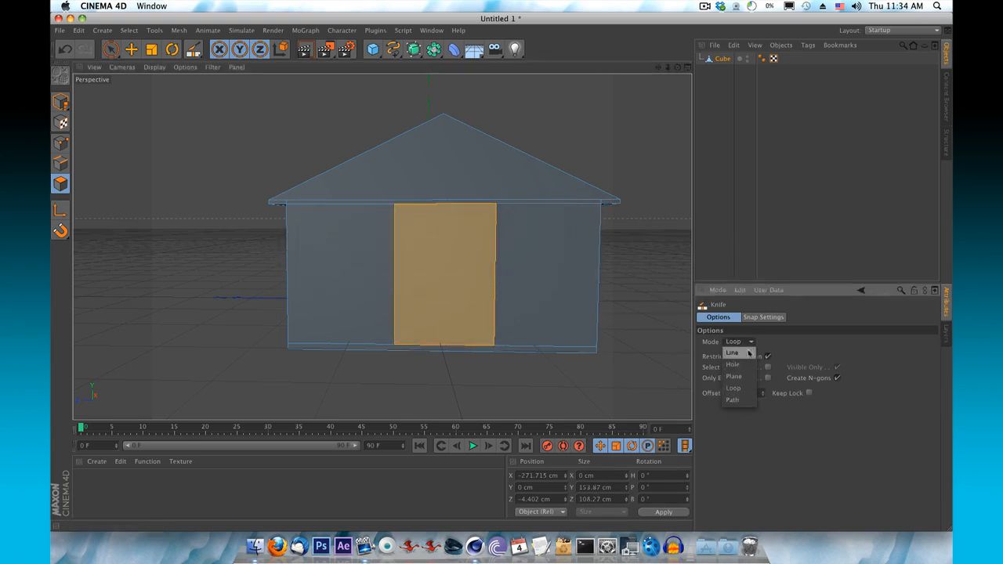
{"action": "left_click", "coordinate": [748, 353]}
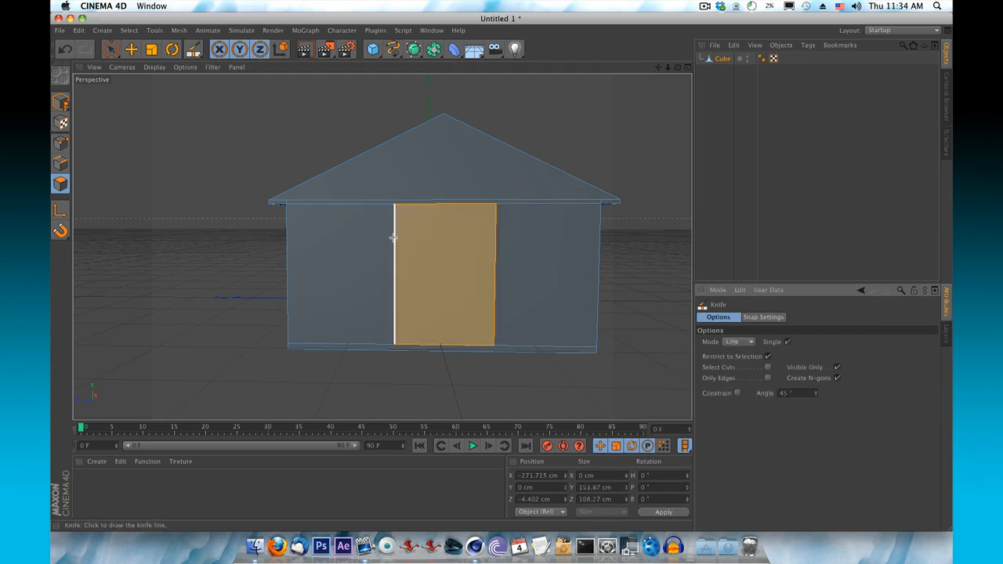
{"action": "left_click_drag", "start_coordinate": [394, 237], "coordinate": [503, 239]}
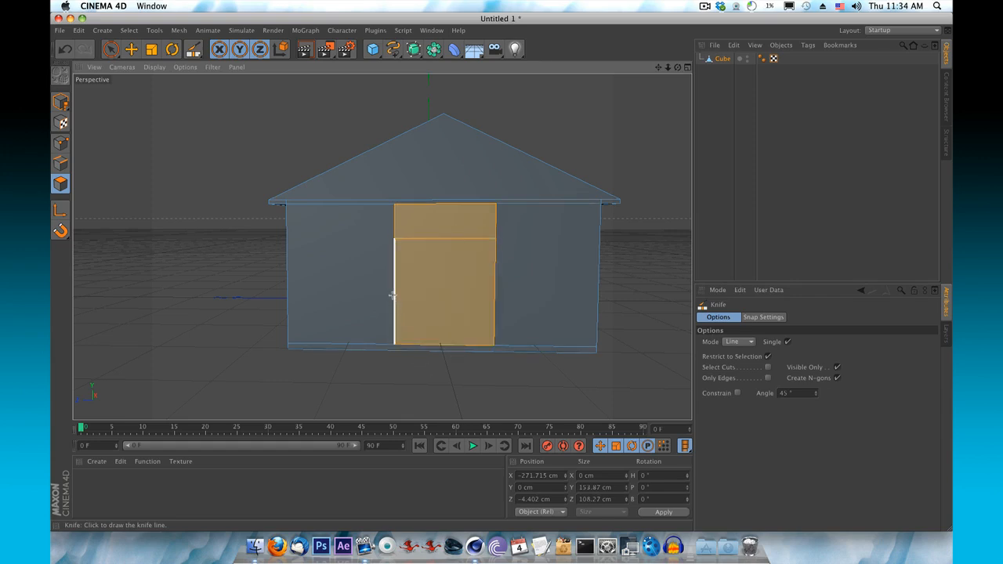
Cut the rear wall's middle panel horizontally again about two thirds of the way down with the Knife and clear the selection.
{"action": "left_click_drag", "start_coordinate": [393, 295], "coordinate": [503, 295]}
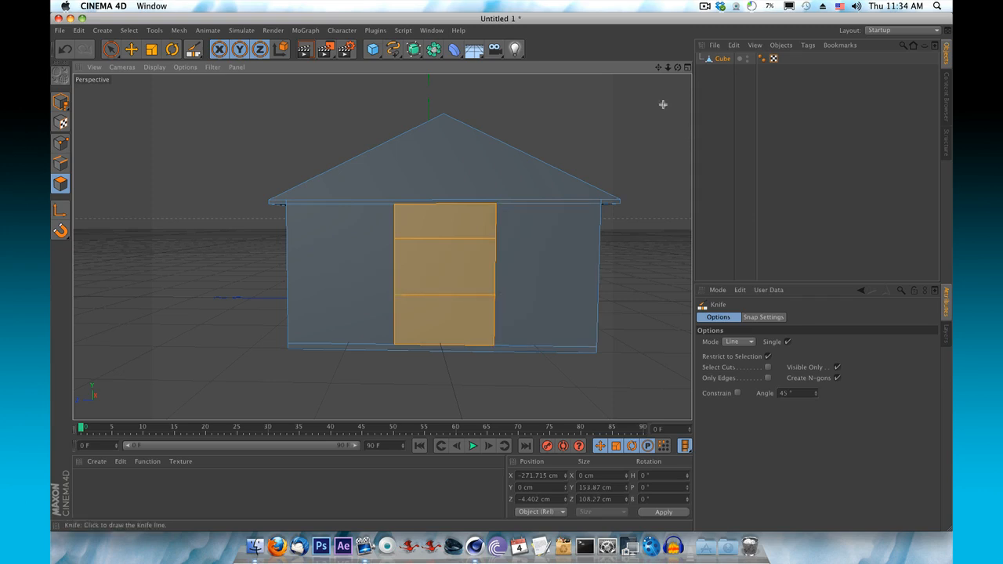
{"action": "left_click_drag", "start_coordinate": [677, 67], "coordinate": [381, 246]}
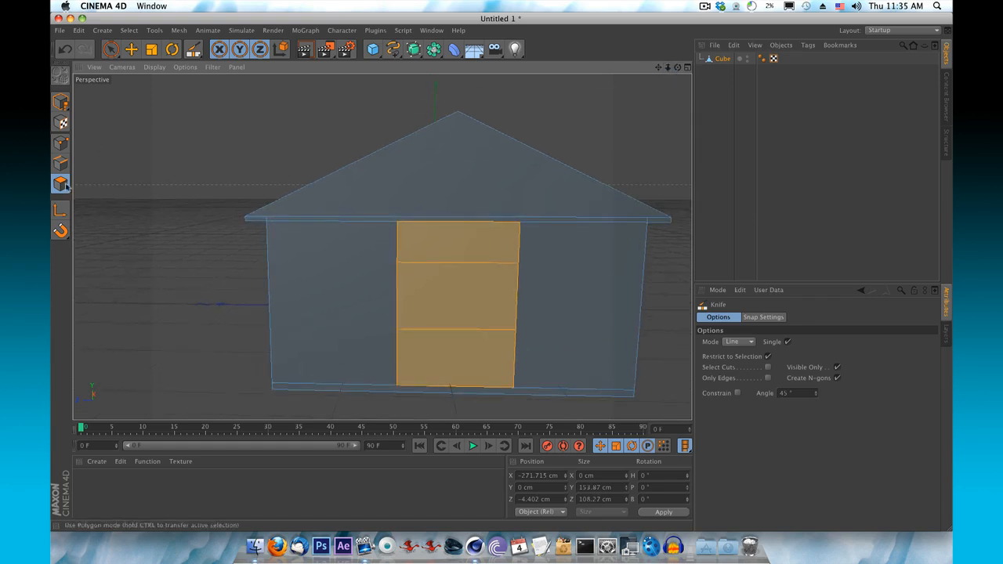
{"action": "left_click", "coordinate": [111, 50]}
{"action": "left_click", "coordinate": [110, 141]}
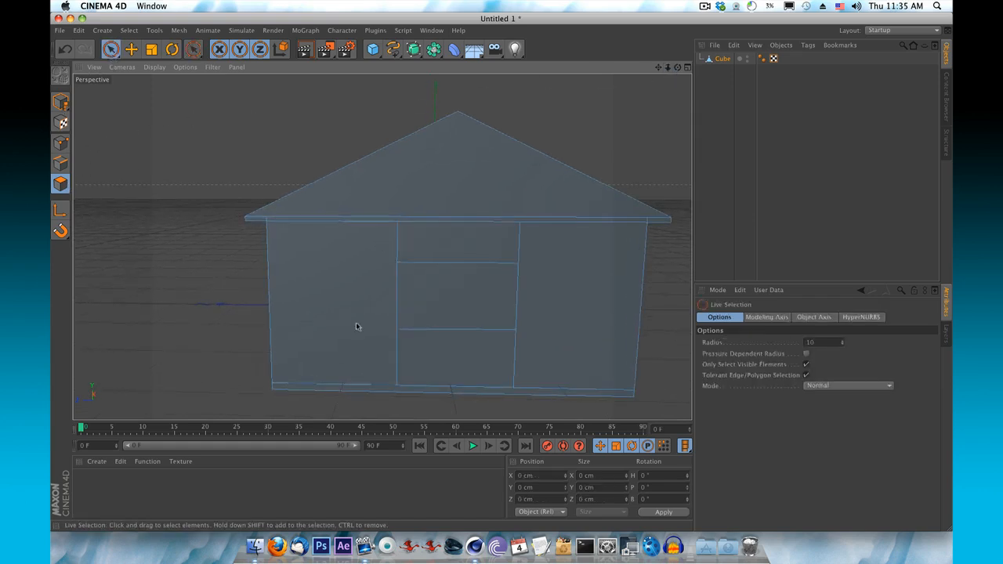
Select the section between the two horizontal cuts and extrude it inward along X to about -265.4 cm.
{"action": "left_click", "coordinate": [431, 279]}
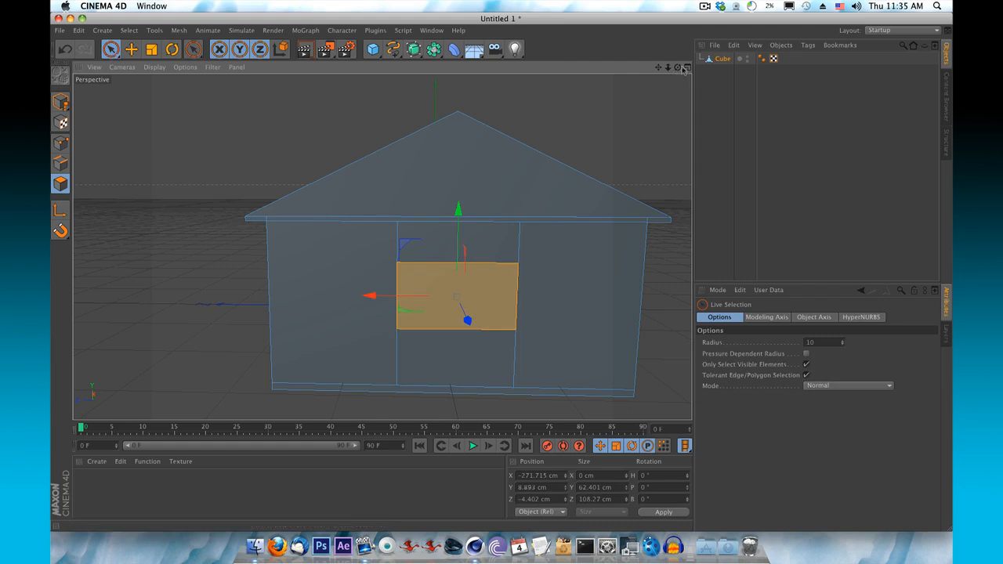
{"action": "left_click_drag", "start_coordinate": [678, 67], "coordinate": [668, 68]}
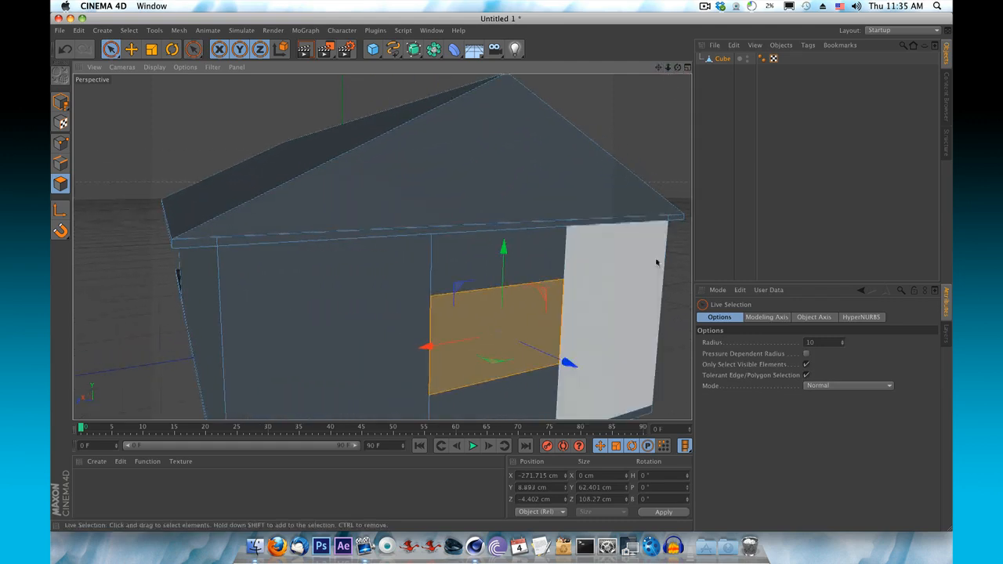
{"action": "left_click_drag", "start_coordinate": [572, 367], "coordinate": [565, 367]}
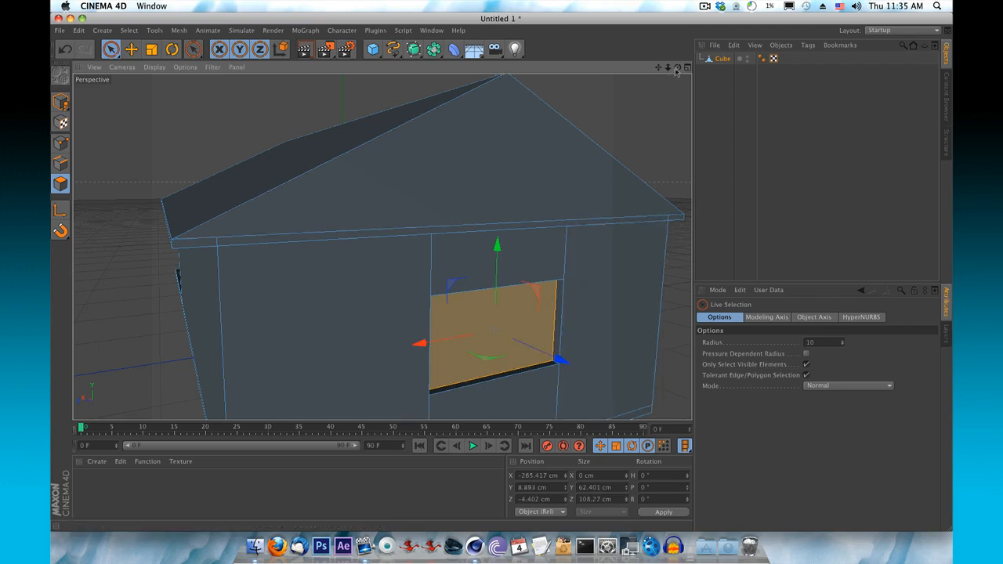
Try deleting the recessed window panel, undo the deletion, and reselect the whole house object.
{"action": "left_click_drag", "start_coordinate": [678, 68], "coordinate": [772, 77]}
{"action": "left_click_drag", "start_coordinate": [381, 246], "coordinate": [674, 168]}
{"action": "key", "text": "Delete"}
{"action": "key", "text": "super+z"}
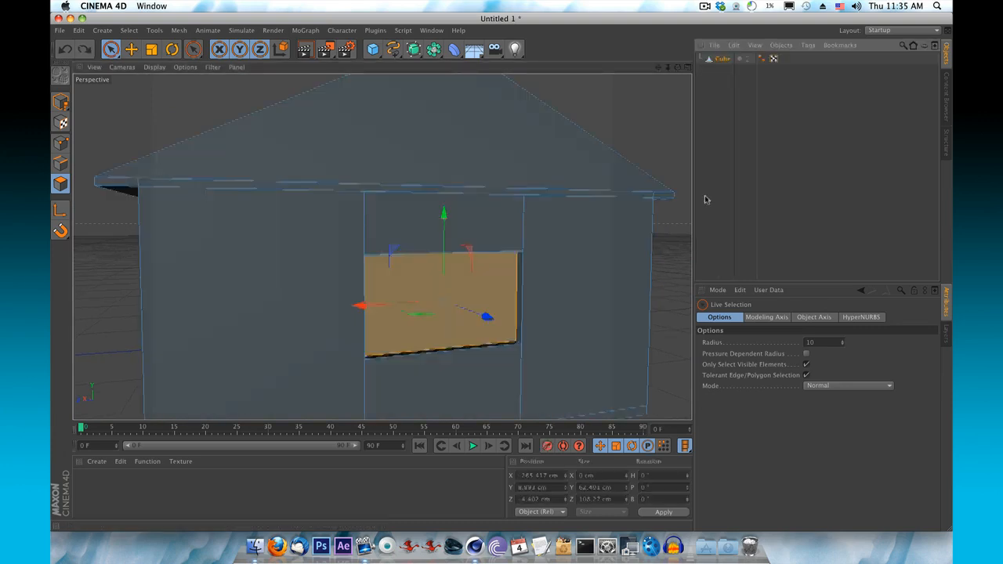
{"action": "left_click", "coordinate": [750, 165]}
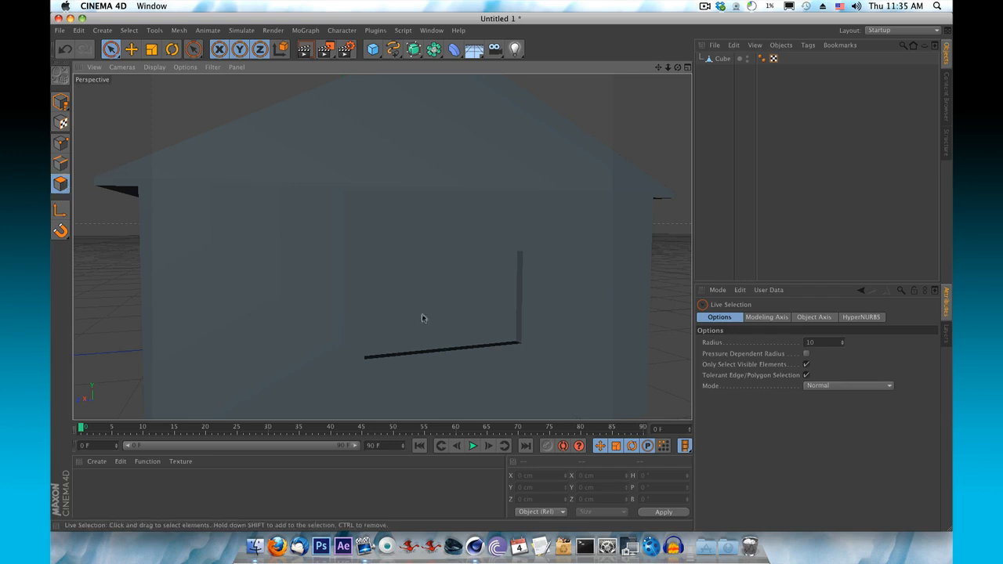
{"action": "left_click", "coordinate": [60, 101]}
{"action": "left_click", "coordinate": [460, 299]}
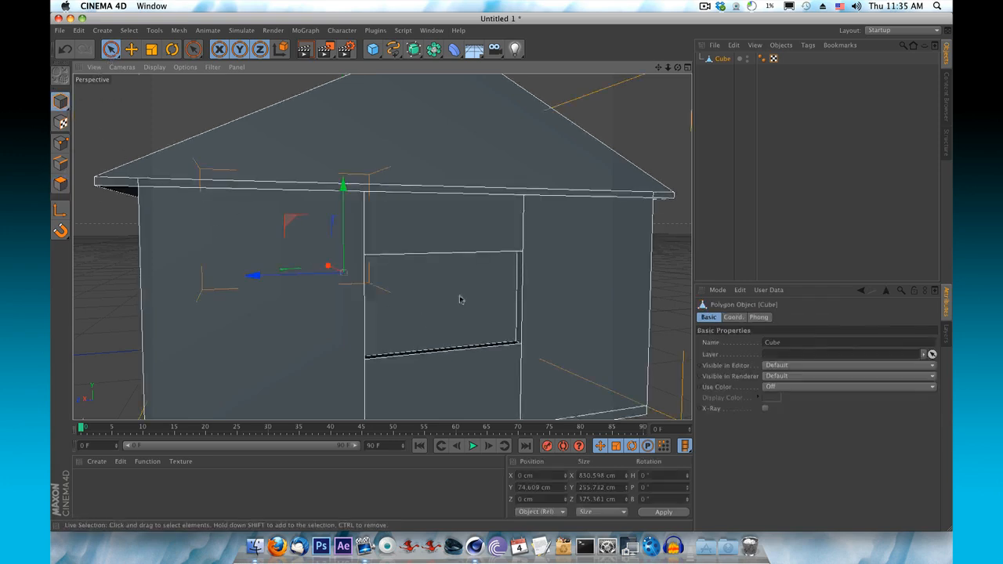
In polygon mode, select the recessed panel in the rear wall and delete it to open up the window.
{"action": "left_click", "coordinate": [60, 183]}
{"action": "left_click", "coordinate": [435, 327]}
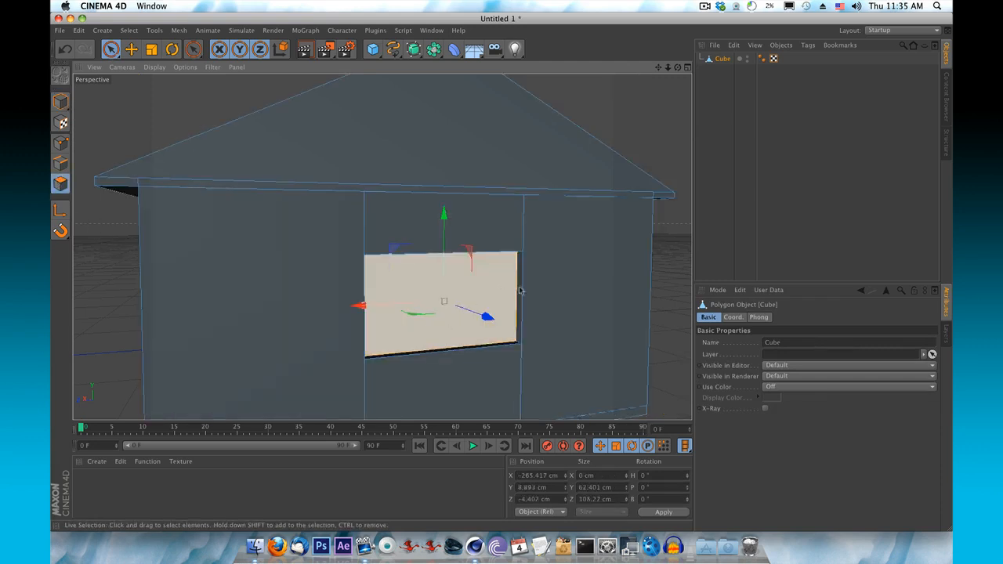
{"action": "left_click", "coordinate": [599, 308]}
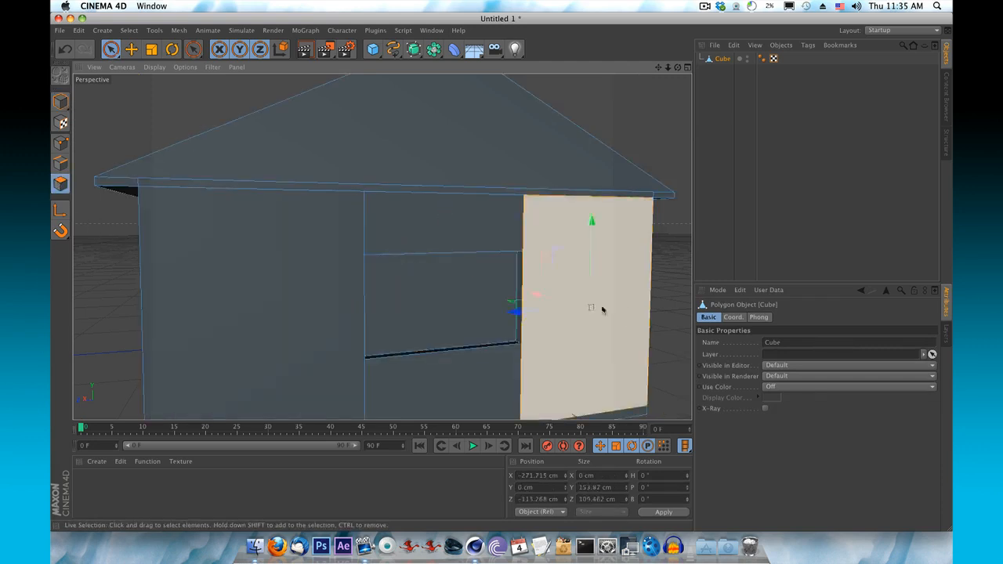
{"action": "left_click", "coordinate": [493, 299]}
{"action": "key", "text": "Delete"}
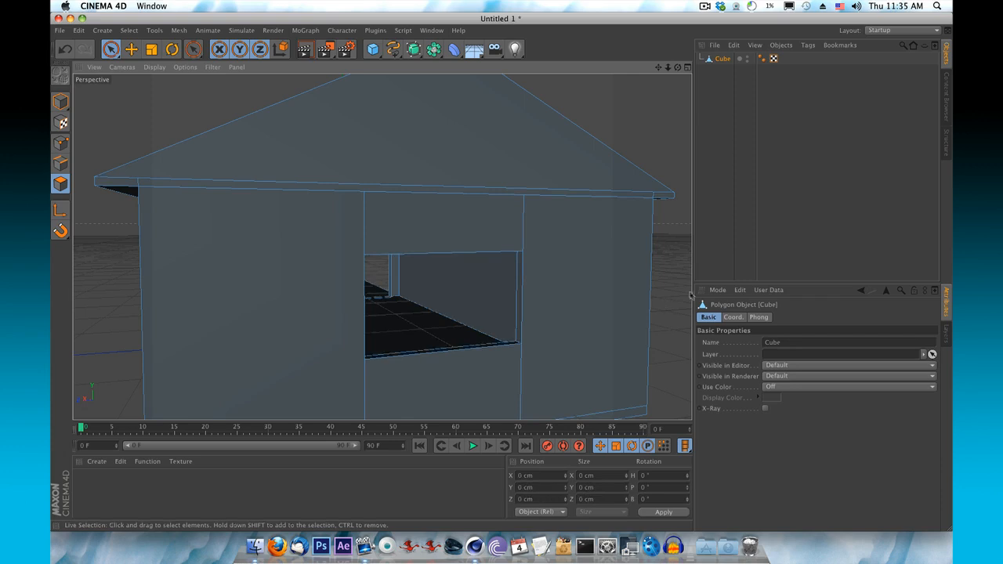
Render a preview of the house and examine the rear window opening and its inner edges from several angles.
{"action": "left_click_drag", "start_coordinate": [677, 67], "coordinate": [733, 102]}
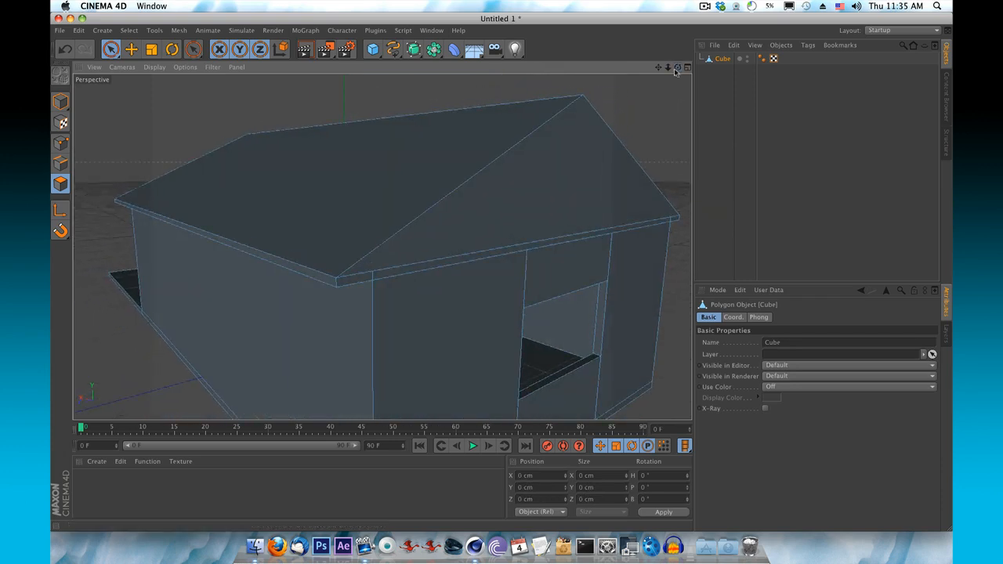
{"action": "left_click", "coordinate": [304, 49]}
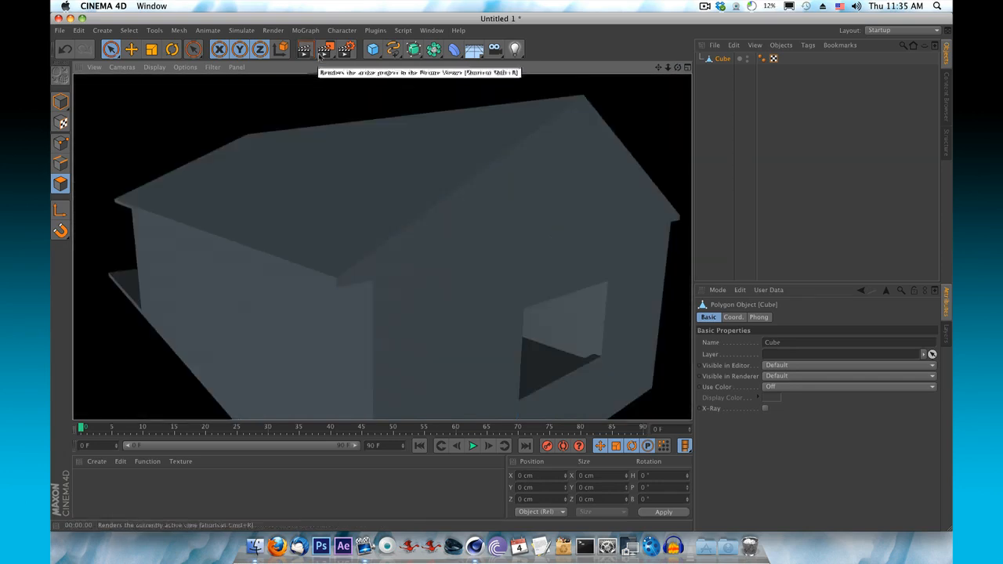
{"action": "left_click_drag", "start_coordinate": [667, 67], "coordinate": [552, 28]}
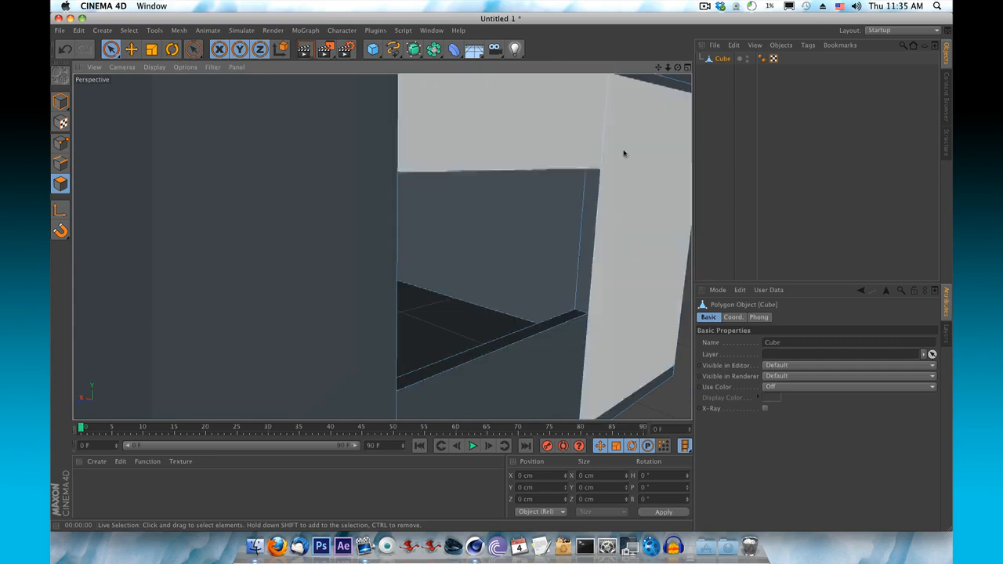
{"action": "left_click_drag", "start_coordinate": [677, 67], "coordinate": [381, 246]}
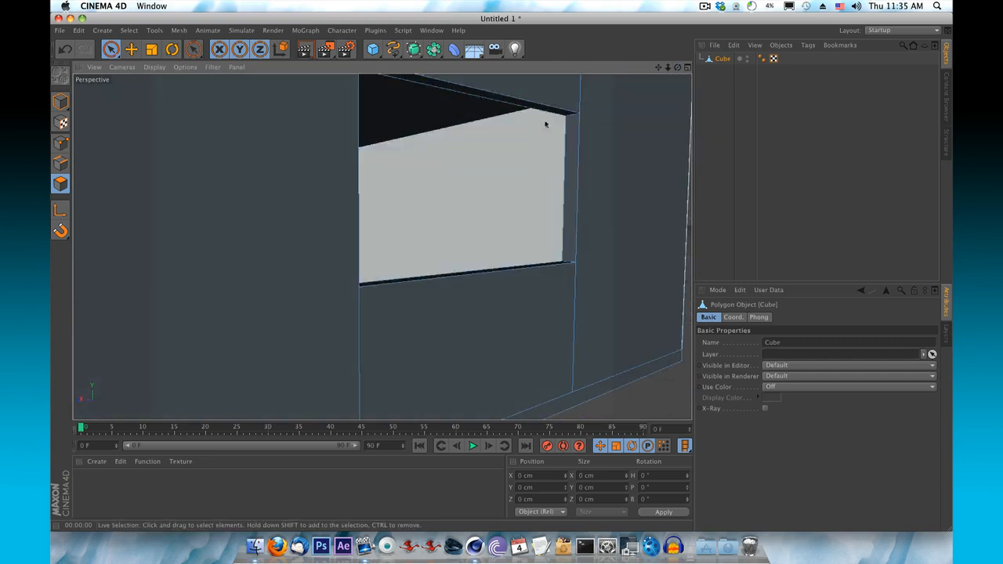
{"action": "left_click_drag", "start_coordinate": [668, 67], "coordinate": [382, 247]}
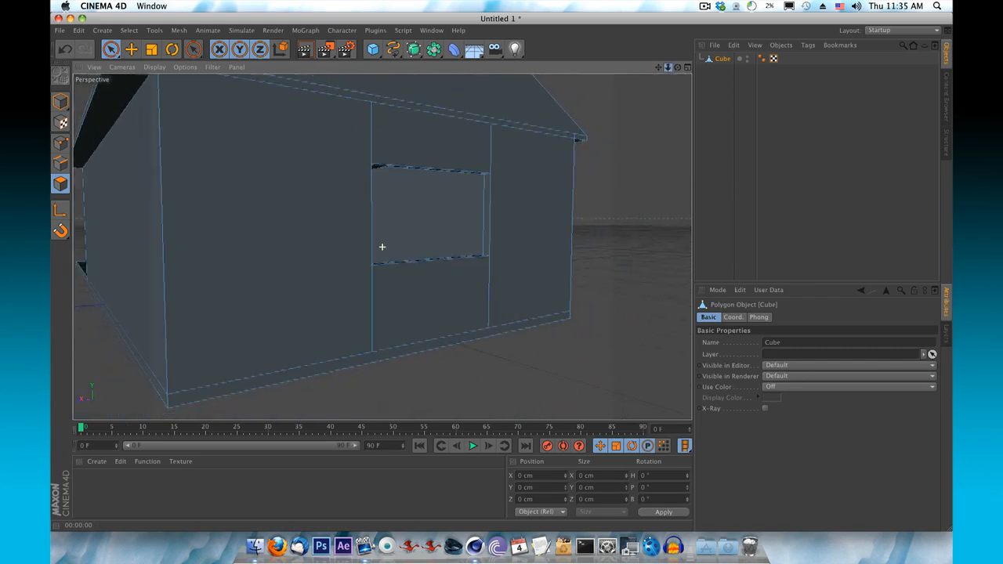
{"action": "left_click_drag", "start_coordinate": [678, 67], "coordinate": [382, 246]}
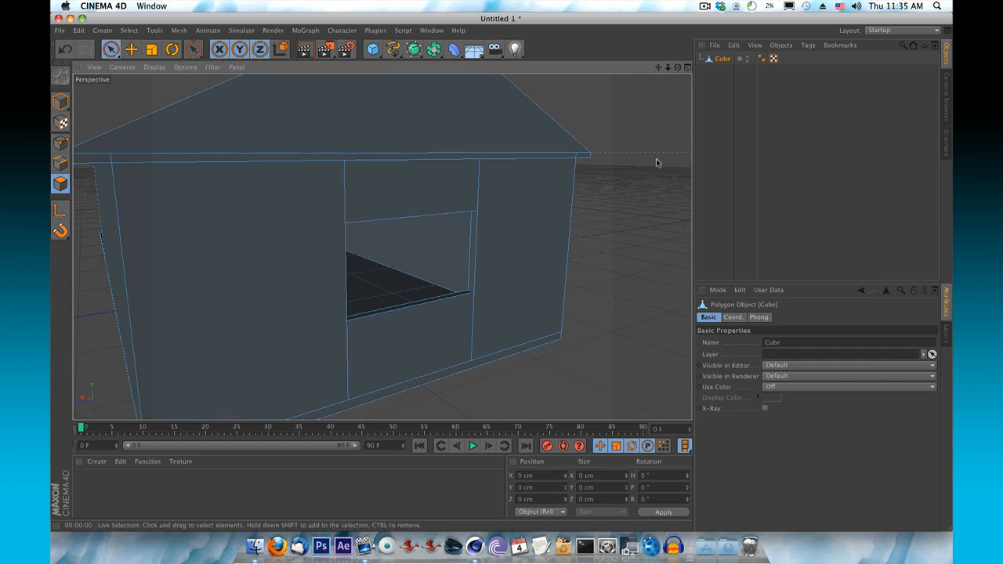
{"action": "left_click_drag", "start_coordinate": [667, 67], "coordinate": [382, 246]}
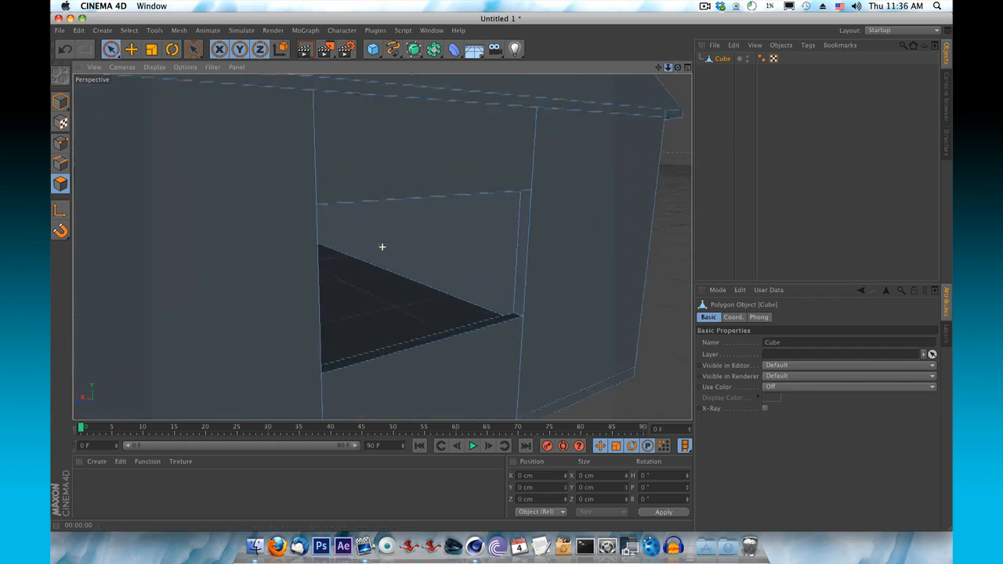
Select the right-hand jamb face inside the window opening and start the Knife on it.
{"action": "left_click", "coordinate": [586, 215]}
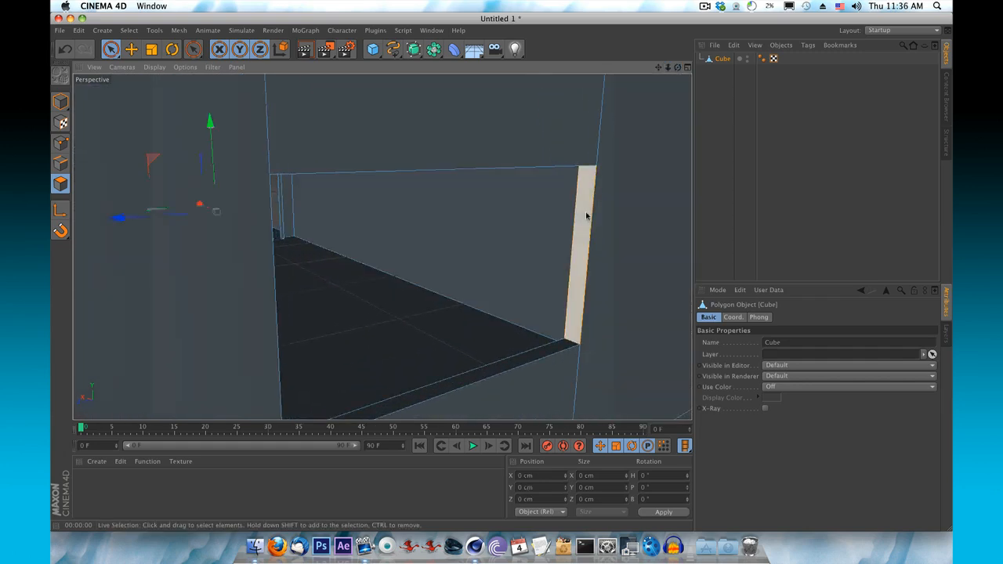
{"action": "left_click", "coordinate": [586, 215]}
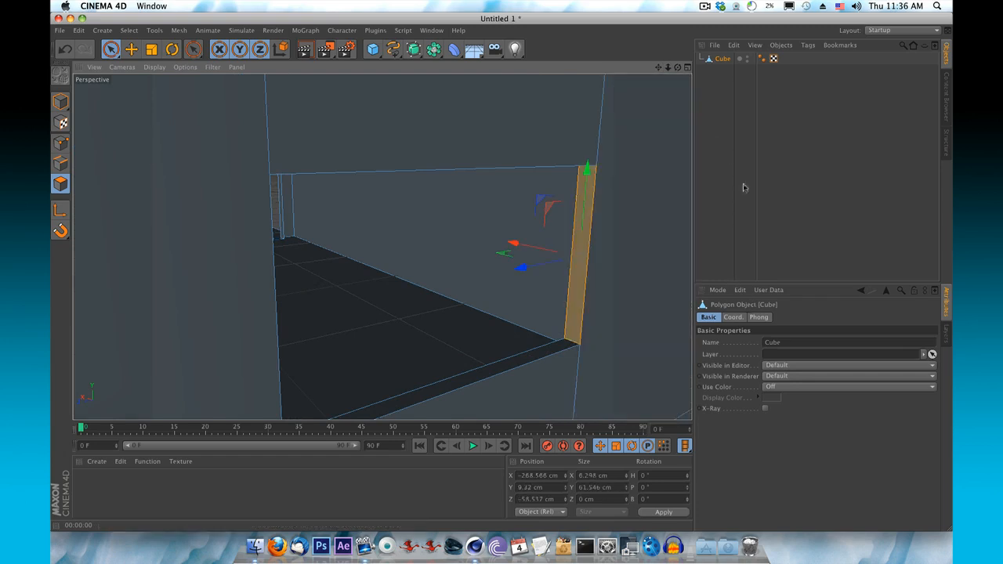
{"action": "right_click", "coordinate": [676, 150]}
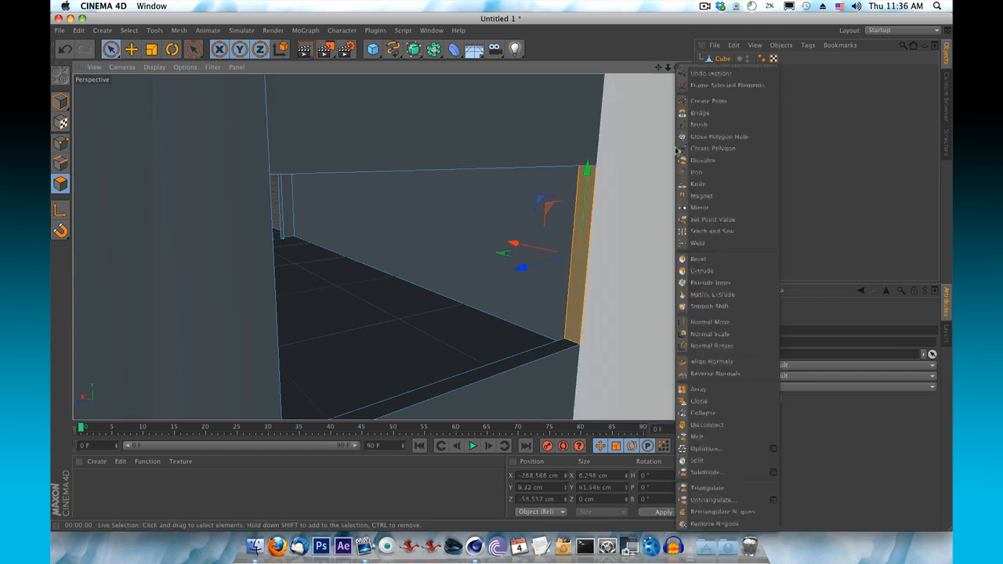
{"action": "left_click", "coordinate": [709, 183]}
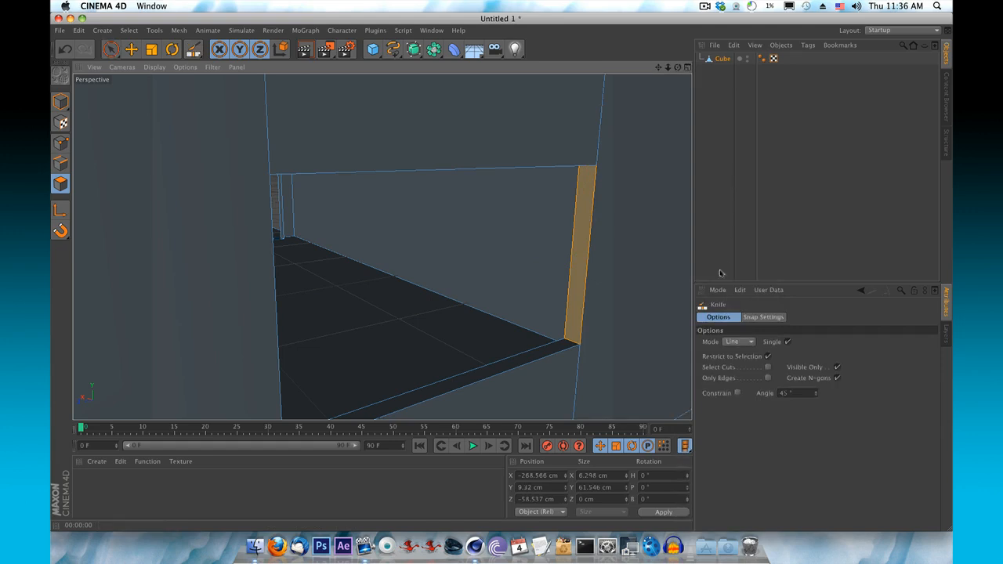
{"action": "left_click", "coordinate": [751, 342]}
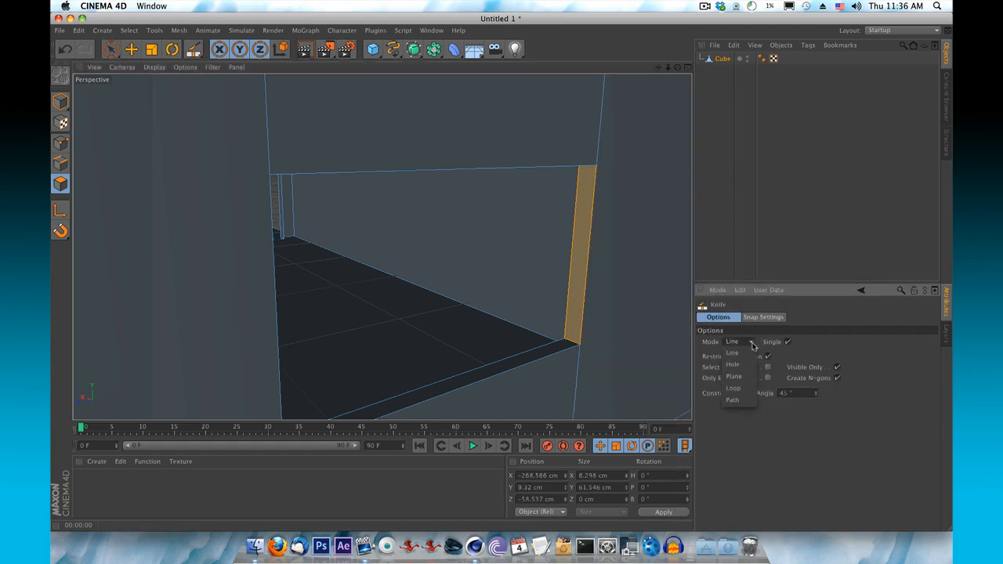
{"action": "left_click", "coordinate": [745, 388]}
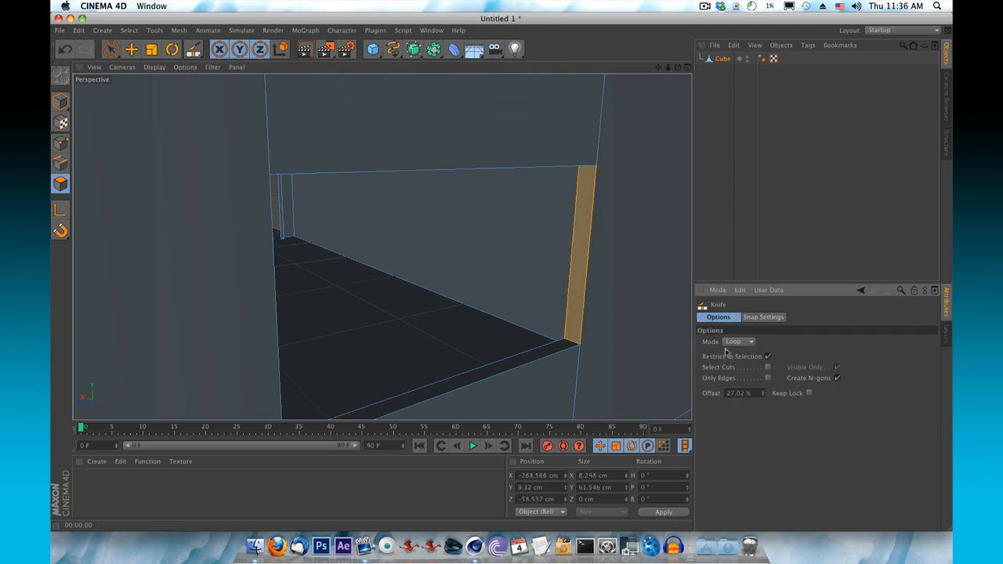
{"action": "left_click", "coordinate": [751, 343]}
{"action": "left_click", "coordinate": [750, 351]}
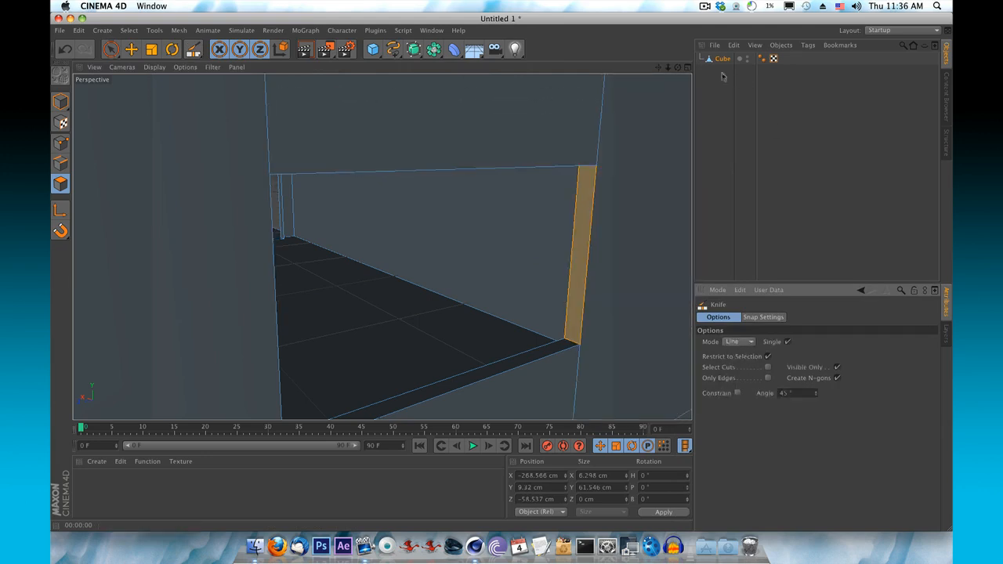
Cut the selected jamb face lengthwise down its middle with the Knife in Line mode.
{"action": "left_click_drag", "start_coordinate": [679, 68], "coordinate": [679, 68]}
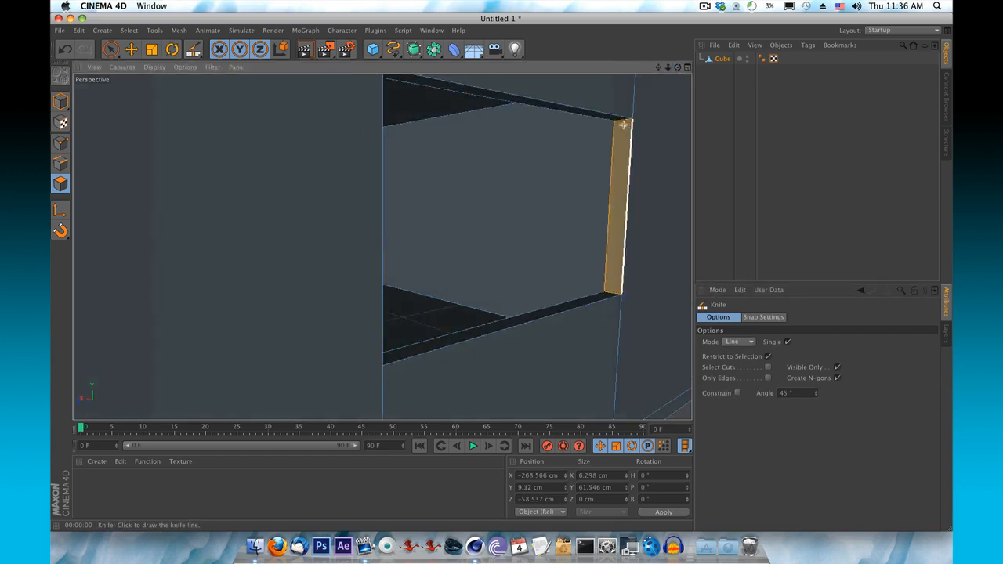
{"action": "left_click_drag", "start_coordinate": [621, 123], "coordinate": [618, 212]}
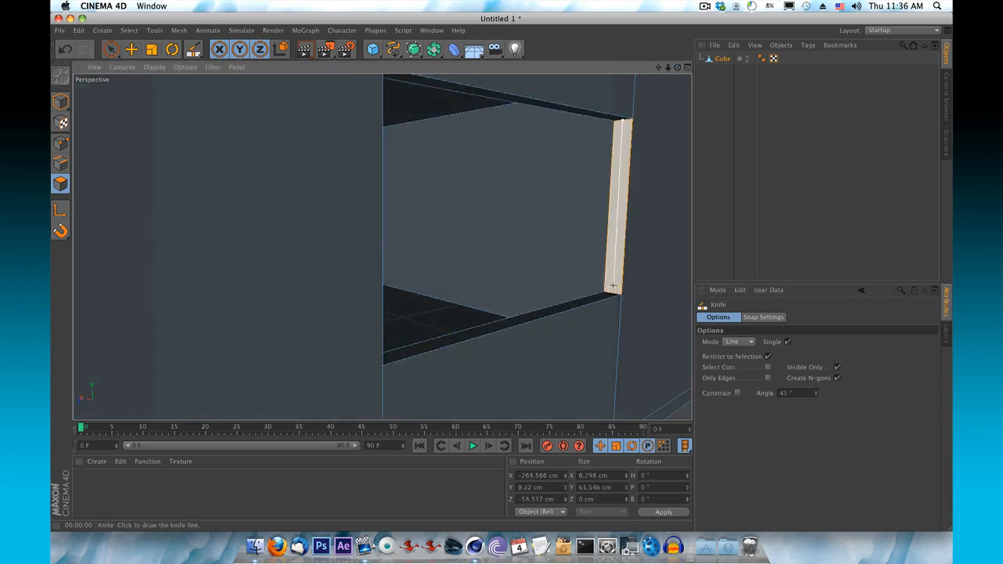
{"action": "left_click_drag", "start_coordinate": [614, 285], "coordinate": [613, 292]}
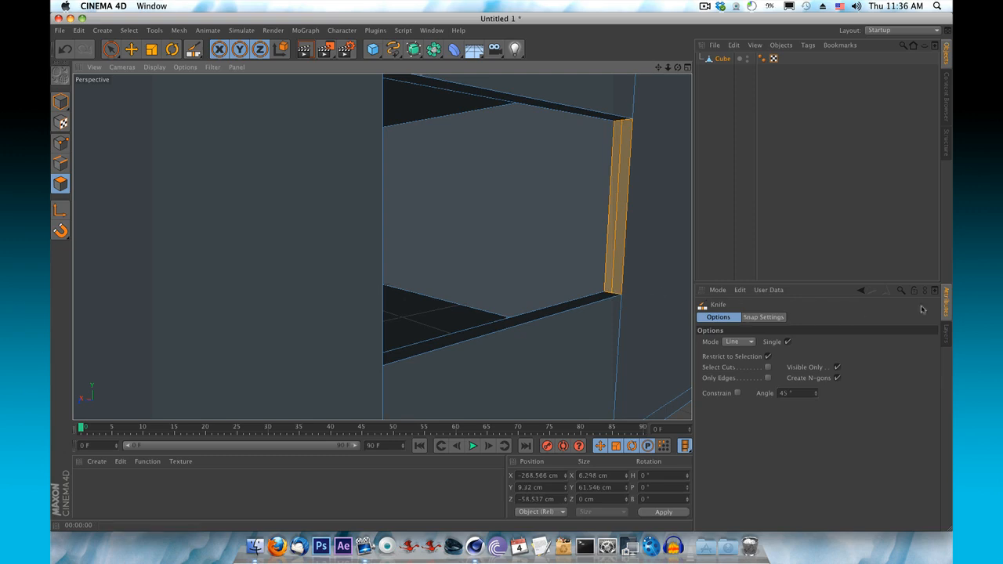
In edge mode, select the jamb's new middle edge and extend it across the opening to the opposite jamb at about Z 50.5 cm.
{"action": "left_click_drag", "start_coordinate": [678, 68], "coordinate": [678, 70]}
{"action": "left_click", "coordinate": [60, 163]}
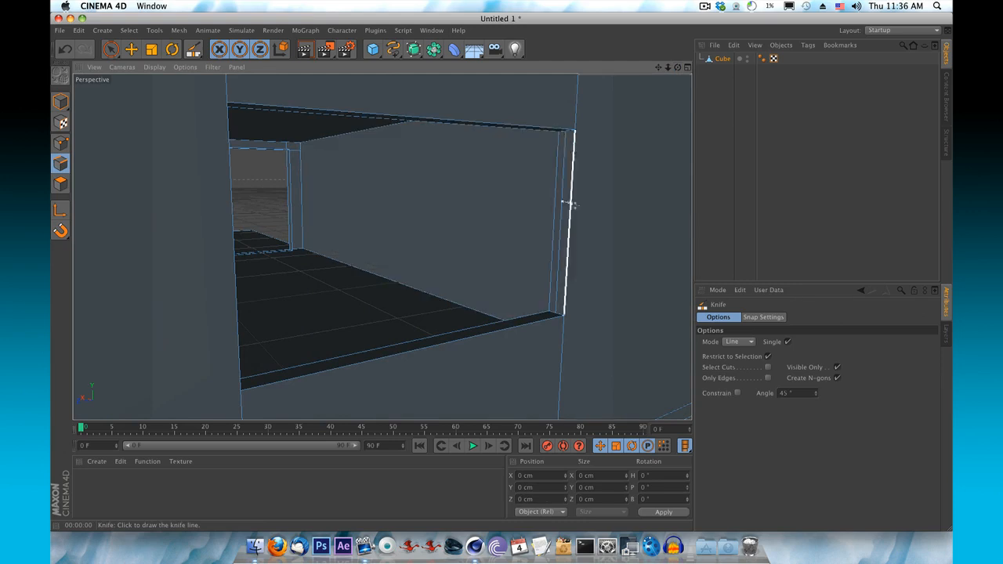
{"action": "left_click_drag", "start_coordinate": [562, 202], "coordinate": [946, 343]}
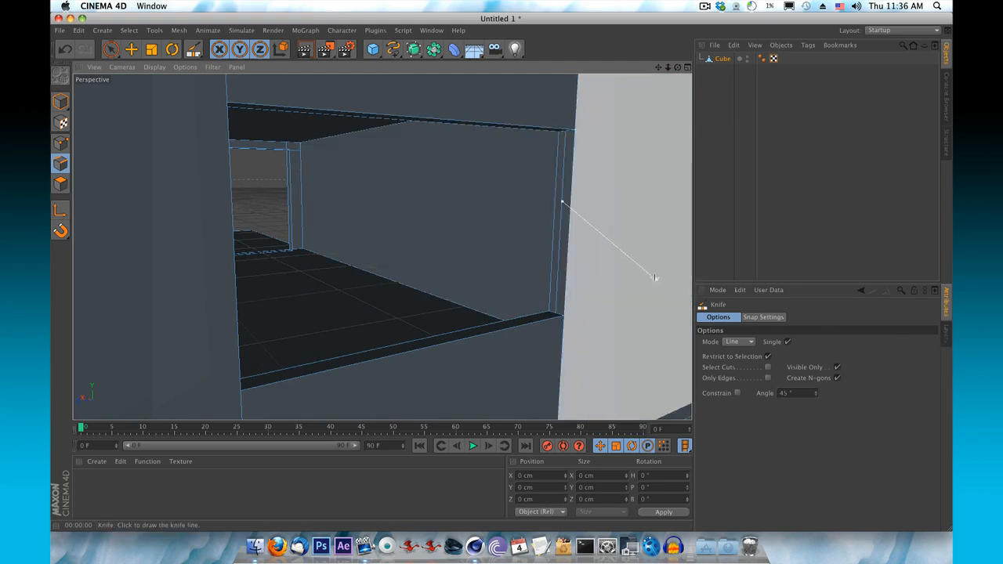
{"action": "left_click", "coordinate": [110, 49]}
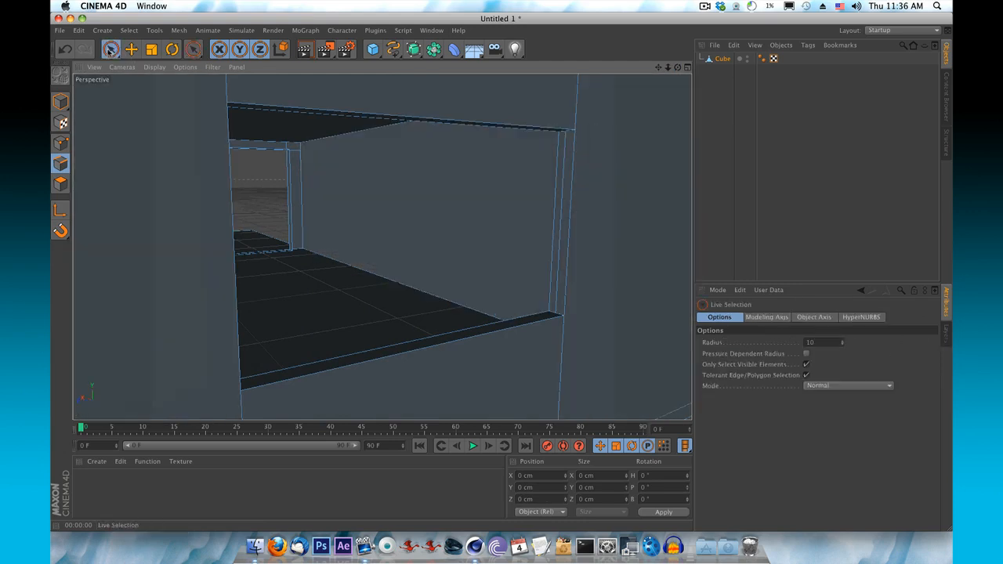
{"action": "left_click", "coordinate": [563, 209]}
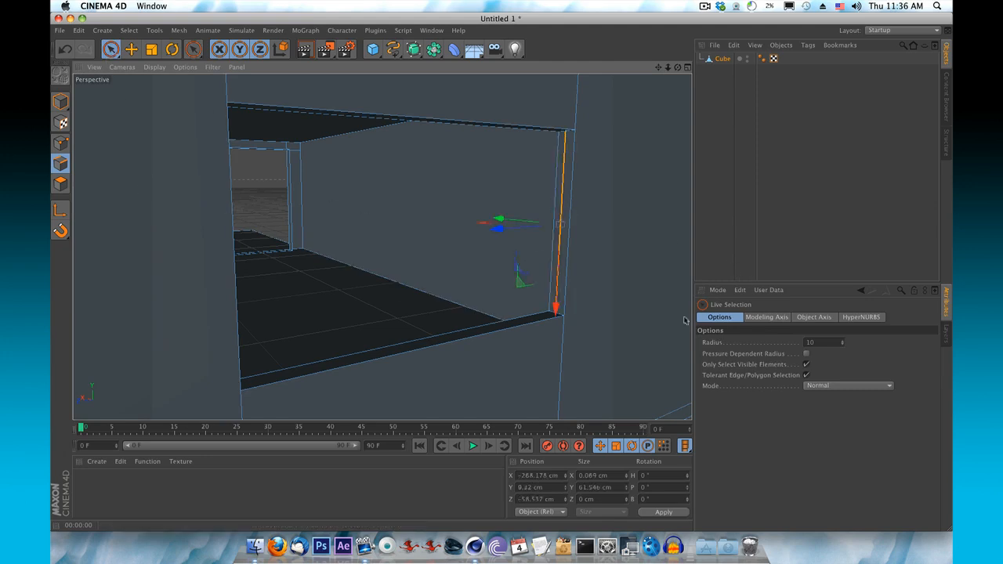
{"action": "left_click_drag", "start_coordinate": [677, 68], "coordinate": [709, 67]}
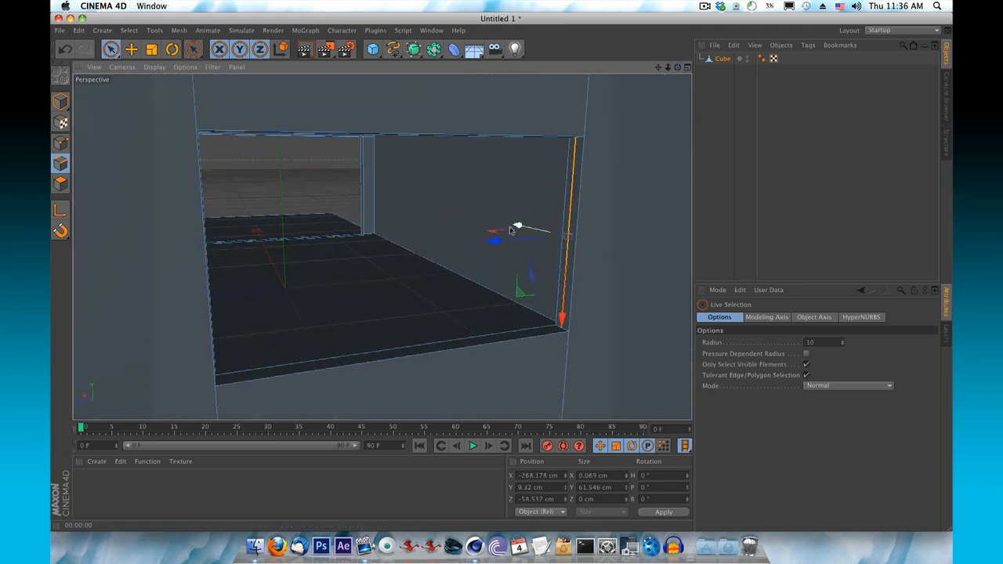
{"action": "left_click_drag", "start_coordinate": [489, 240], "coordinate": [117, 285]}
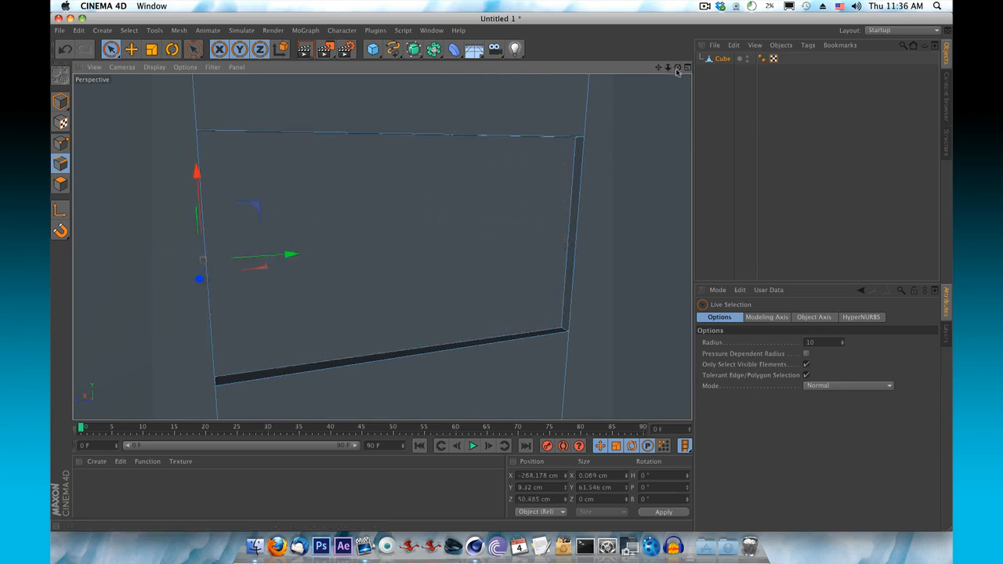
Examine the rear window pane from inside and outside, checking the pane and surrounding rear wall faces by selecting them individually in polygon mode.
{"action": "mouse_move", "coordinate": [679, 67]}
{"action": "left_mouse_down"}
{"action": "mouse_move", "coordinate": [382, 246]}
{"action": "mouse_move", "coordinate": [671, 71]}
{"action": "left_mouse_up"}
{"action": "left_click_drag", "start_coordinate": [501, 275], "coordinate": [381, 247]}
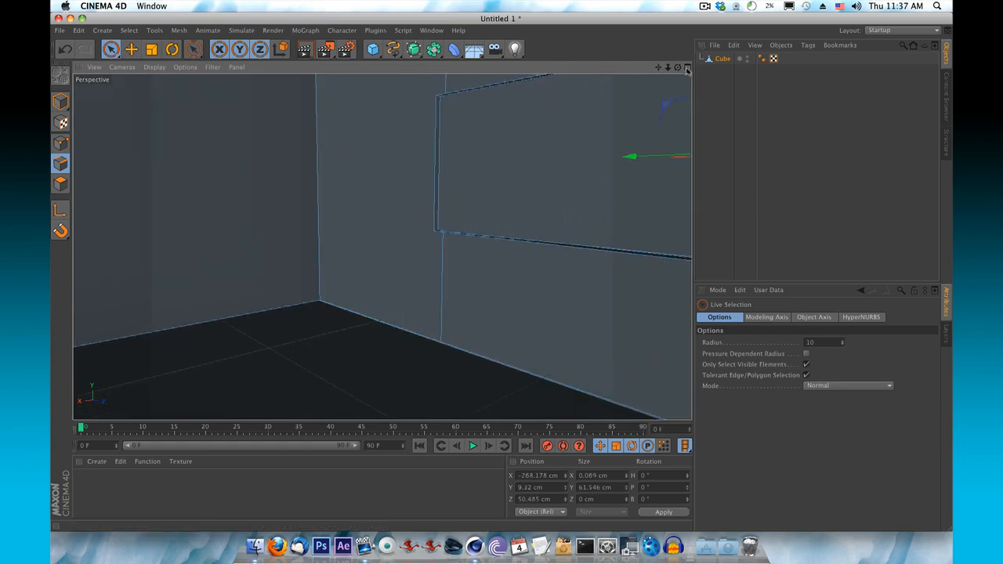
{"action": "left_click_drag", "start_coordinate": [678, 67], "coordinate": [382, 246]}
{"action": "left_click_drag", "start_coordinate": [667, 72], "coordinate": [381, 247]}
{"action": "left_click_drag", "start_coordinate": [668, 69], "coordinate": [381, 242]}
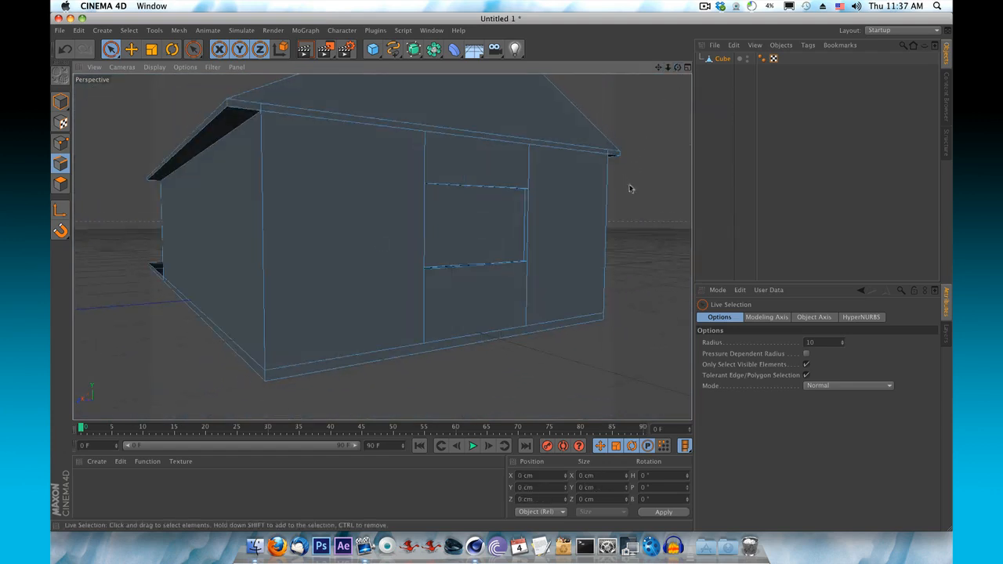
{"action": "left_click", "coordinate": [60, 183]}
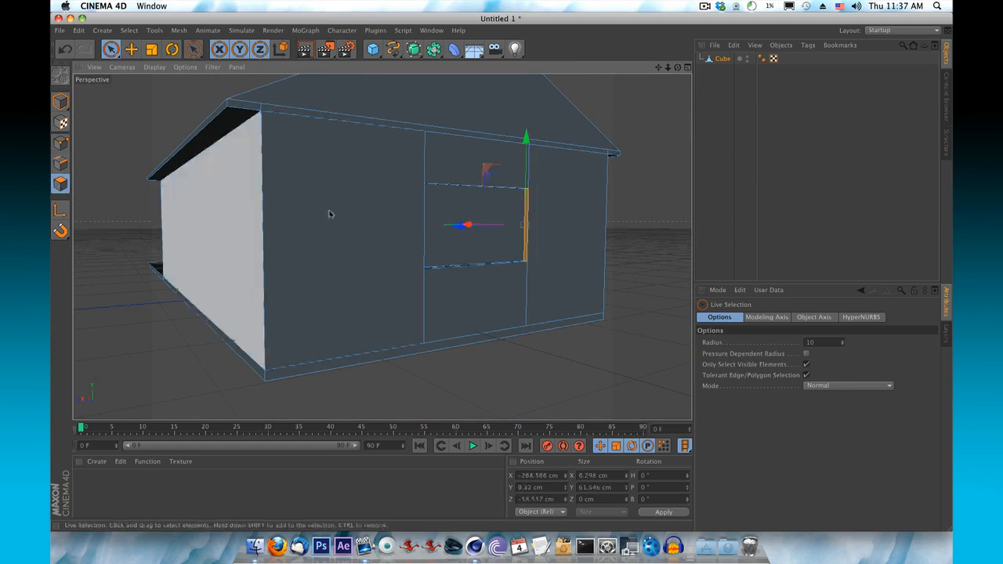
{"action": "left_click", "coordinate": [468, 218]}
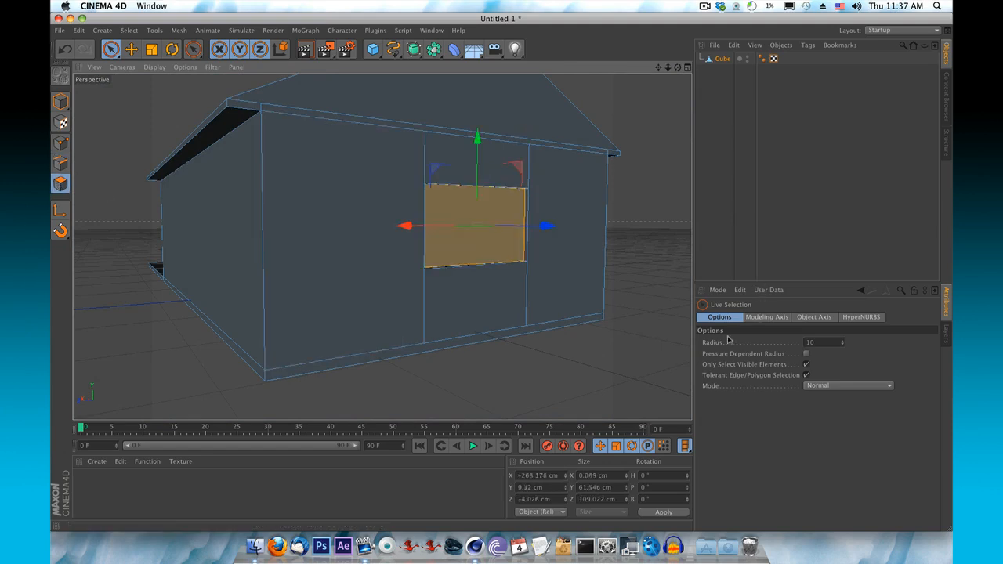
{"action": "left_click", "coordinate": [580, 204]}
{"action": "left_click", "coordinate": [490, 313]}
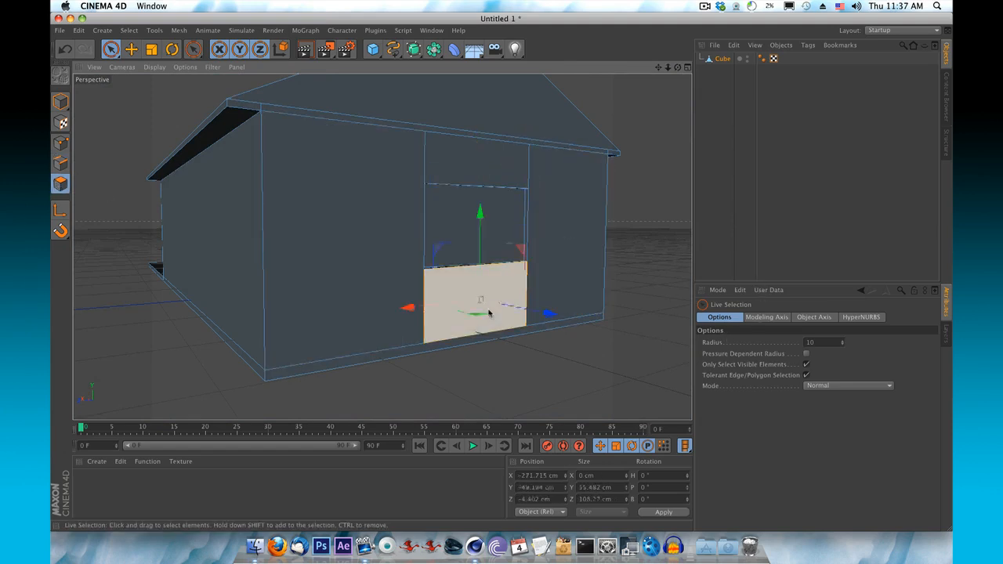
{"action": "left_click", "coordinate": [477, 153]}
{"action": "left_click", "coordinate": [381, 222]}
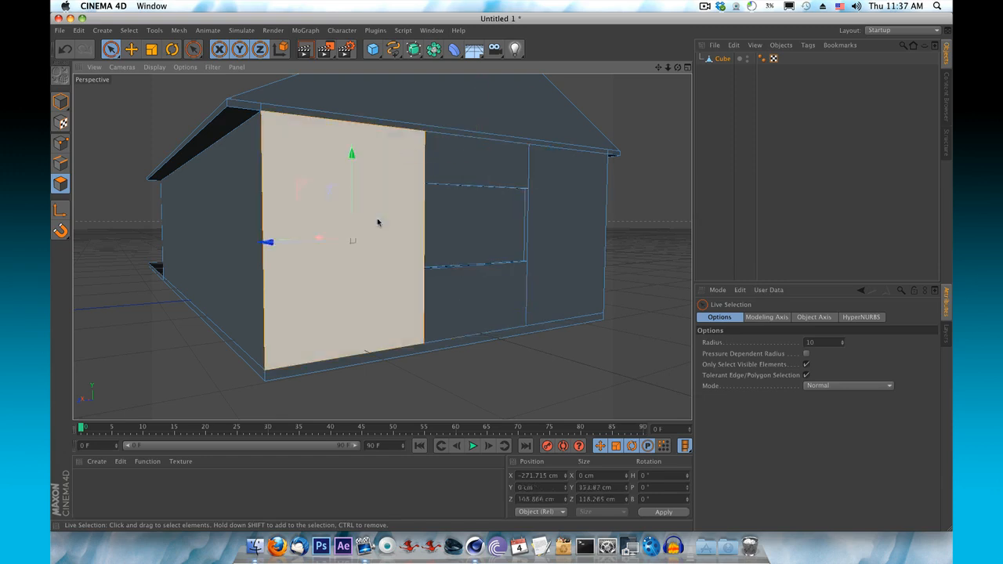
Deselect the house in Object mode and examine its shape from the open front, the side and the roof eave.
{"action": "left_click_drag", "start_coordinate": [668, 68], "coordinate": [382, 246]}
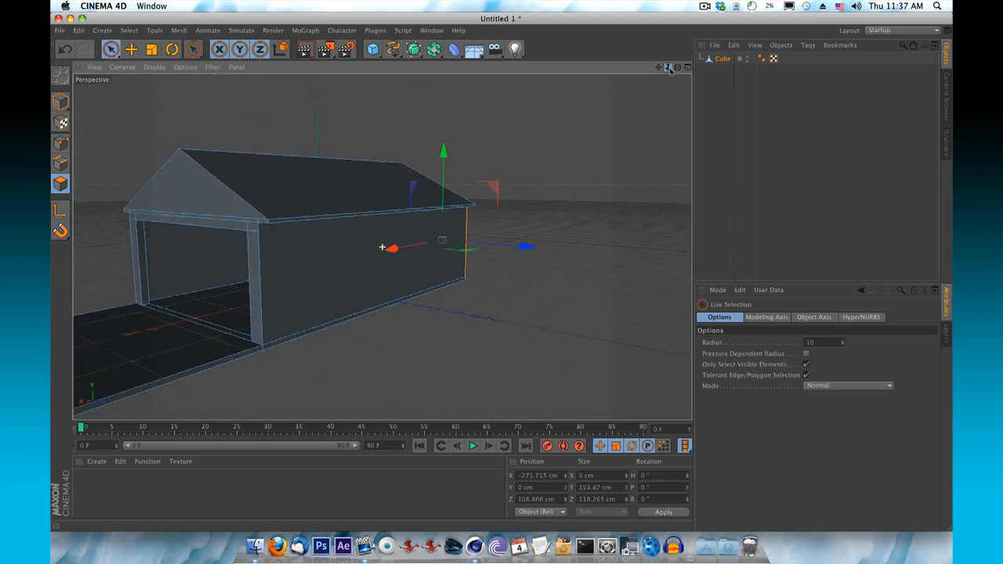
{"action": "left_click_drag", "start_coordinate": [677, 68], "coordinate": [382, 246]}
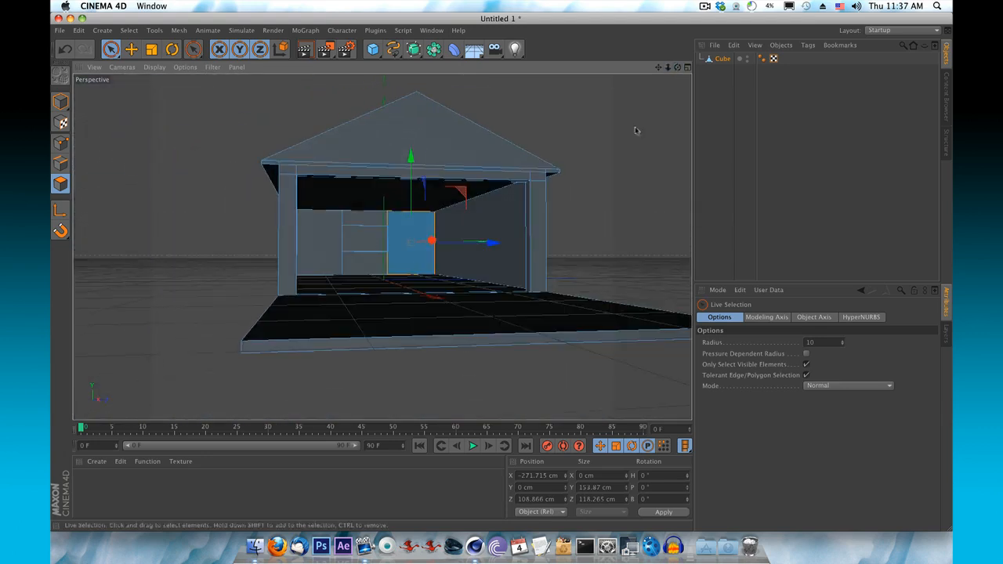
{"action": "left_click", "coordinate": [68, 102]}
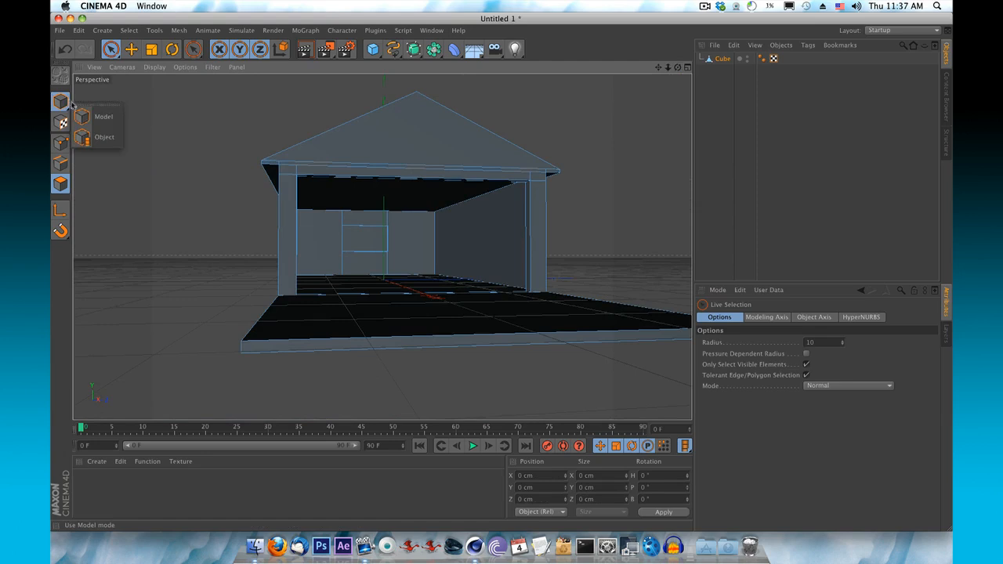
{"action": "left_click", "coordinate": [98, 137]}
{"action": "left_click", "coordinate": [515, 127]}
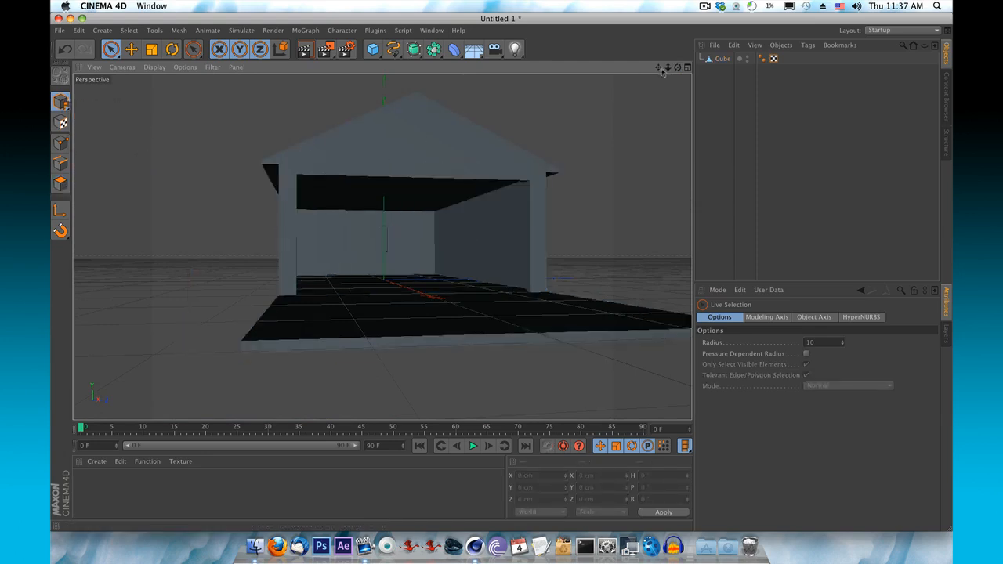
{"action": "mouse_move", "coordinate": [668, 68]}
{"action": "left_mouse_down"}
{"action": "mouse_move", "coordinate": [679, 70]}
{"action": "mouse_move", "coordinate": [659, 69]}
{"action": "left_mouse_up"}
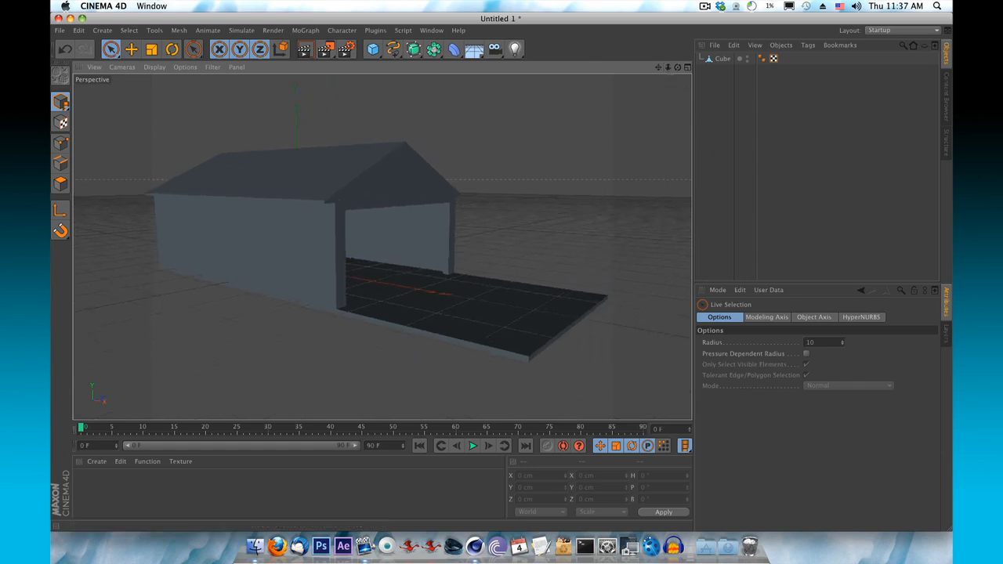
{"action": "mouse_move", "coordinate": [668, 68]}
{"action": "left_mouse_down"}
{"action": "mouse_move", "coordinate": [677, 70]}
{"action": "mouse_move", "coordinate": [662, 71]}
{"action": "left_mouse_up"}
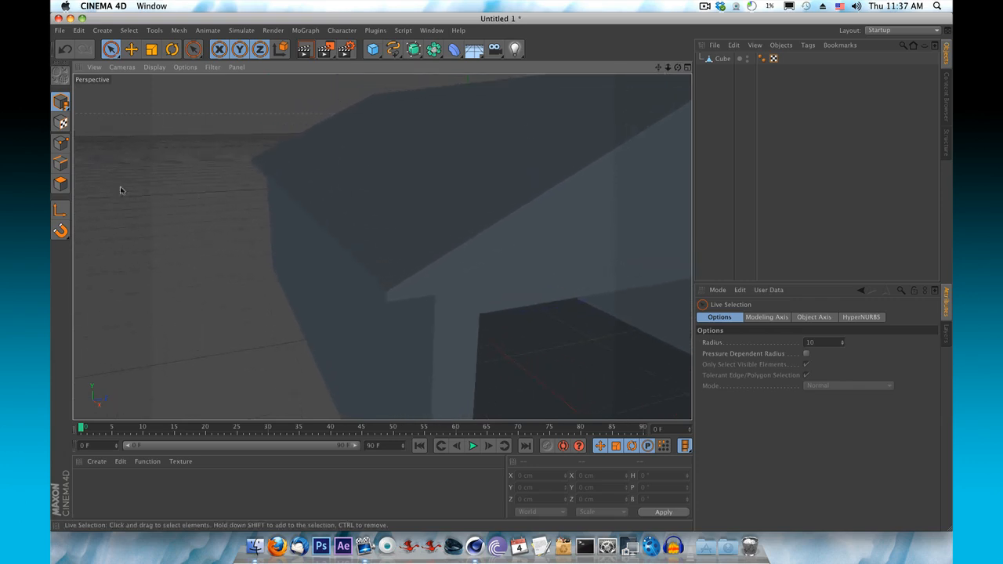
Reselect the house in Model mode, and in edge mode select the upper long edge of its left roof eave.
{"action": "left_click", "coordinate": [60, 163]}
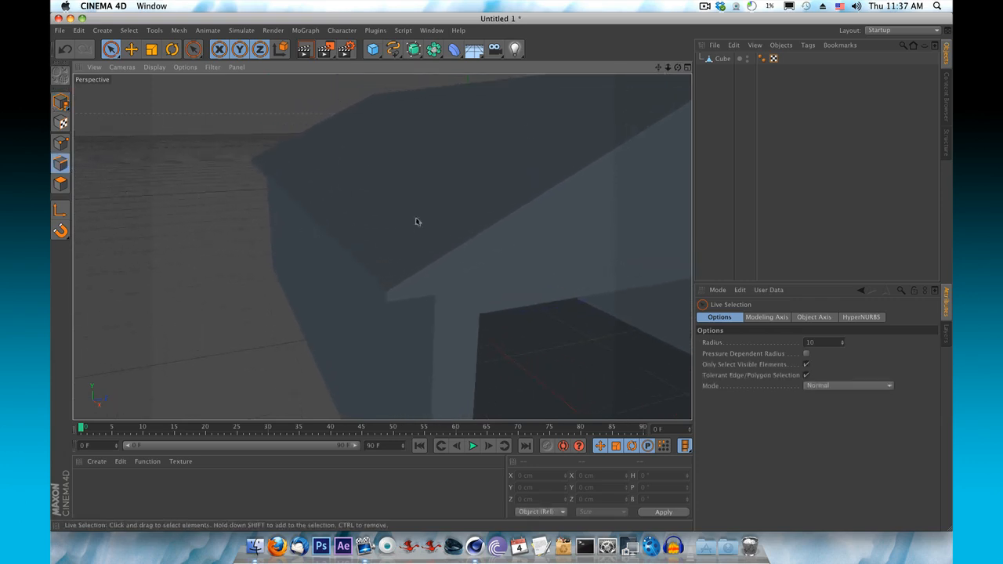
{"action": "left_click", "coordinate": [61, 101]}
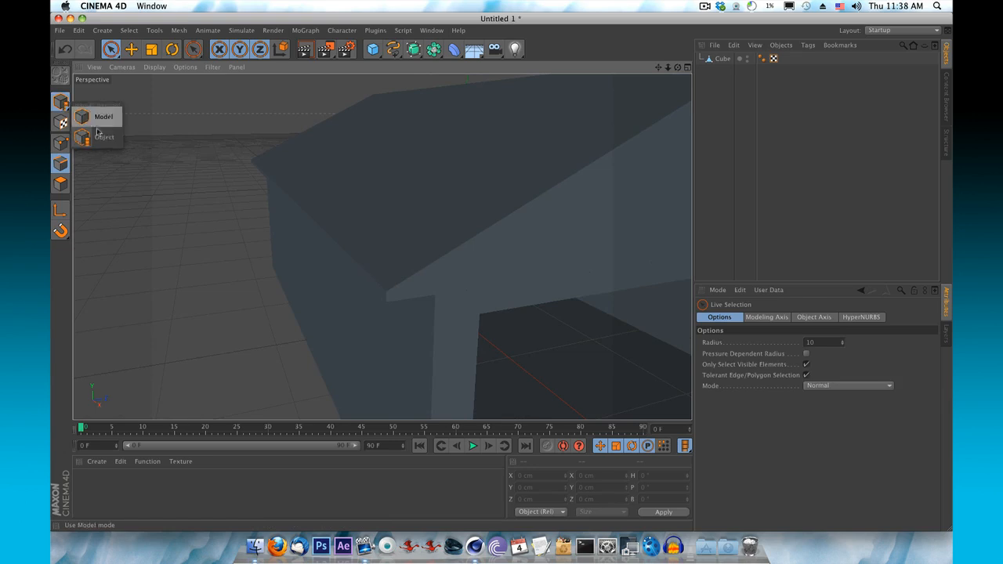
{"action": "left_click", "coordinate": [338, 213]}
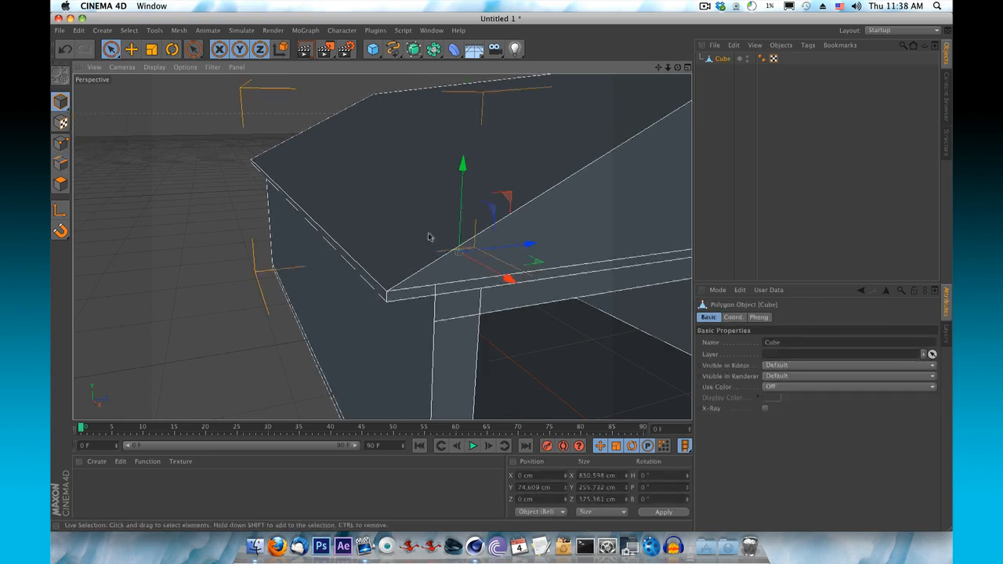
{"action": "left_click", "coordinate": [60, 163]}
{"action": "left_click", "coordinate": [329, 253]}
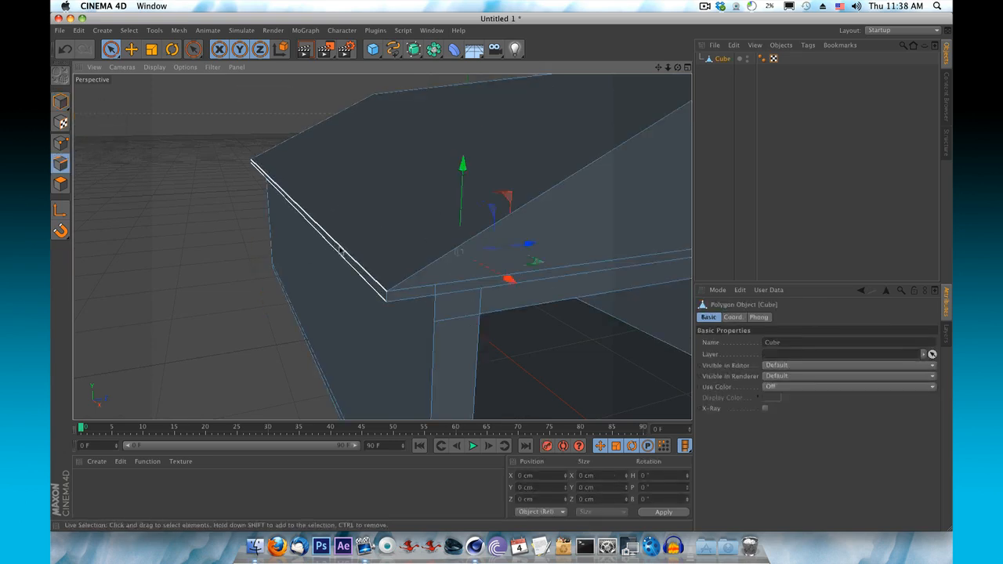
{"action": "left_click", "coordinate": [227, 253]}
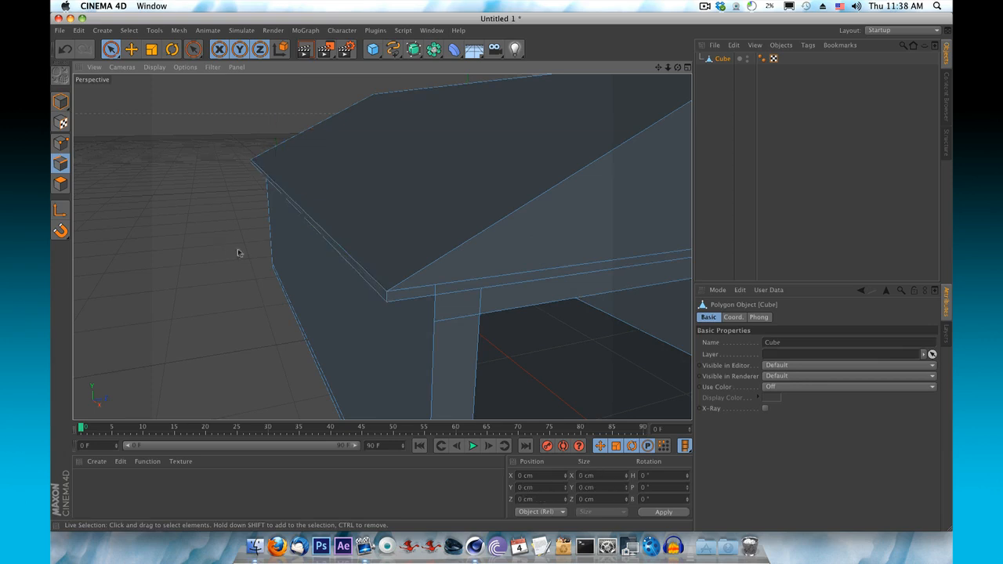
{"action": "left_click", "coordinate": [334, 241]}
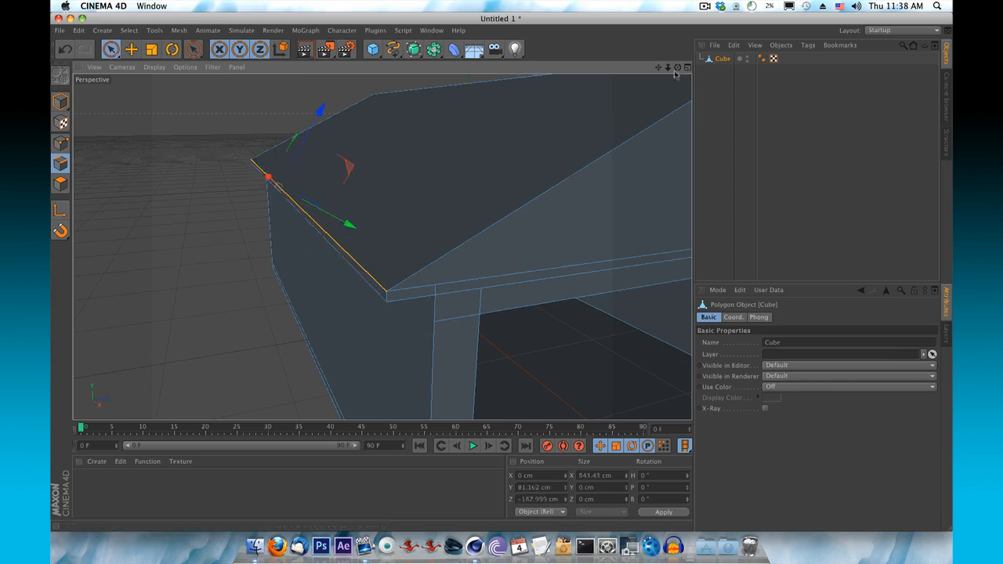
Enable axis modification and rotate the selected eave edge's axis to a pitch of about 89.8°.
{"action": "left_click_drag", "start_coordinate": [677, 68], "coordinate": [50, 271]}
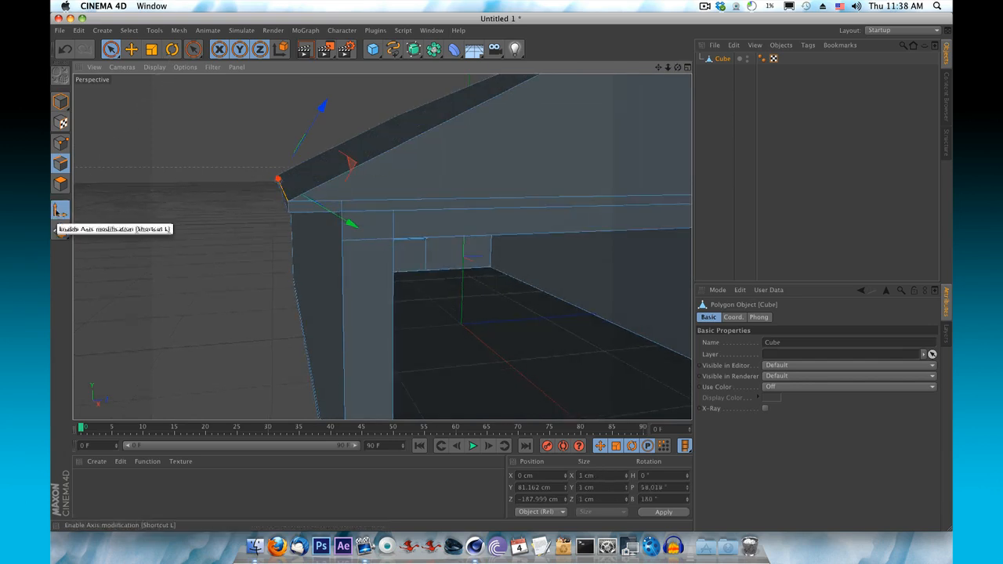
{"action": "left_click", "coordinate": [60, 212]}
{"action": "key", "text": "r"}
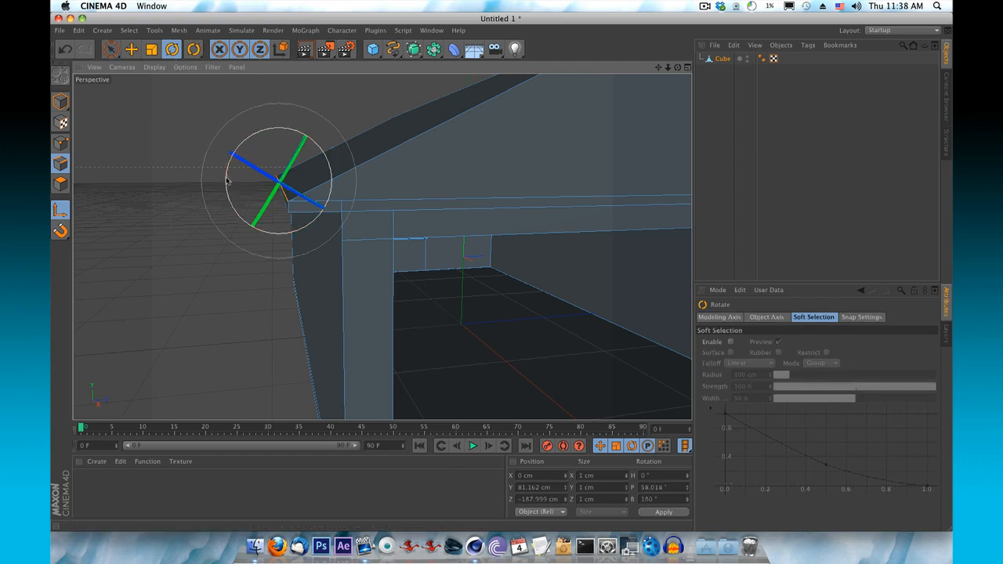
{"action": "left_click_drag", "start_coordinate": [226, 180], "coordinate": [230, 203]}
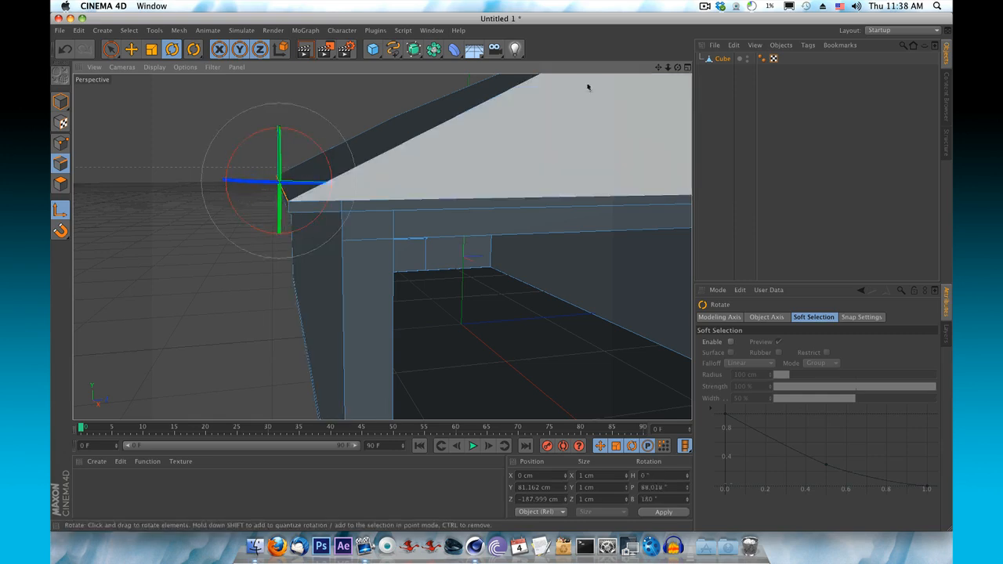
{"action": "left_click_drag", "start_coordinate": [677, 68], "coordinate": [677, 69]}
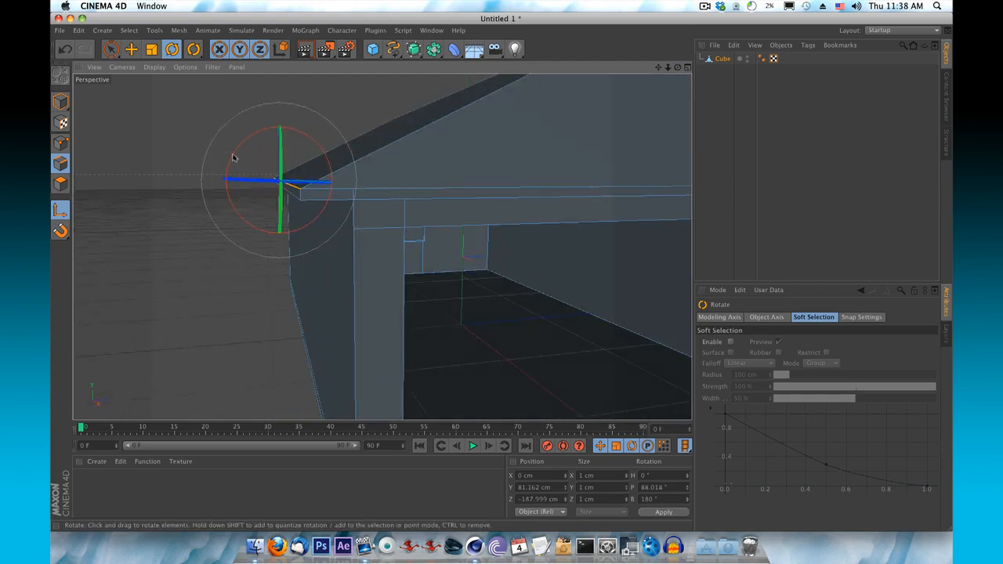
{"action": "left_click_drag", "start_coordinate": [232, 158], "coordinate": [232, 159]}
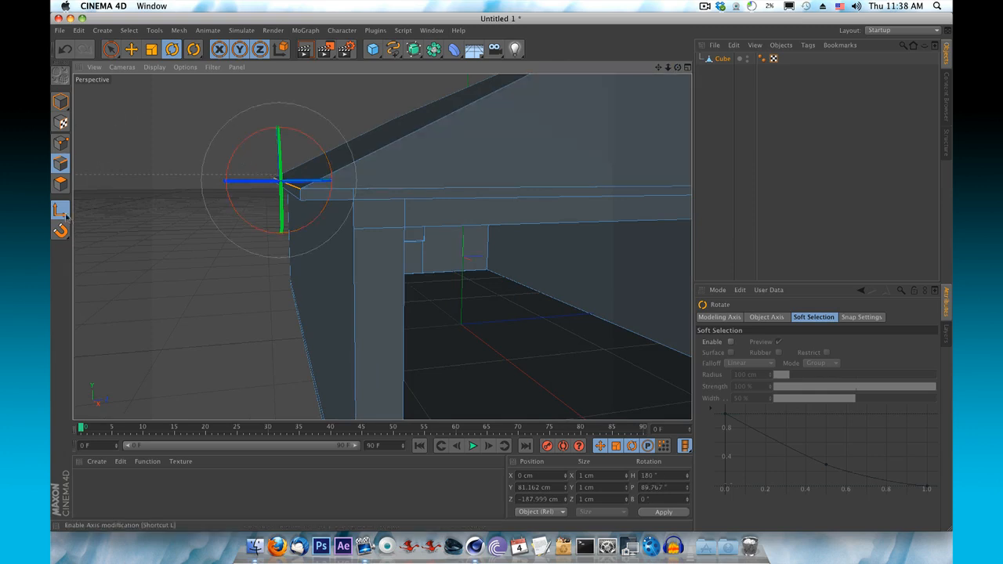
{"action": "left_click", "coordinate": [112, 49]}
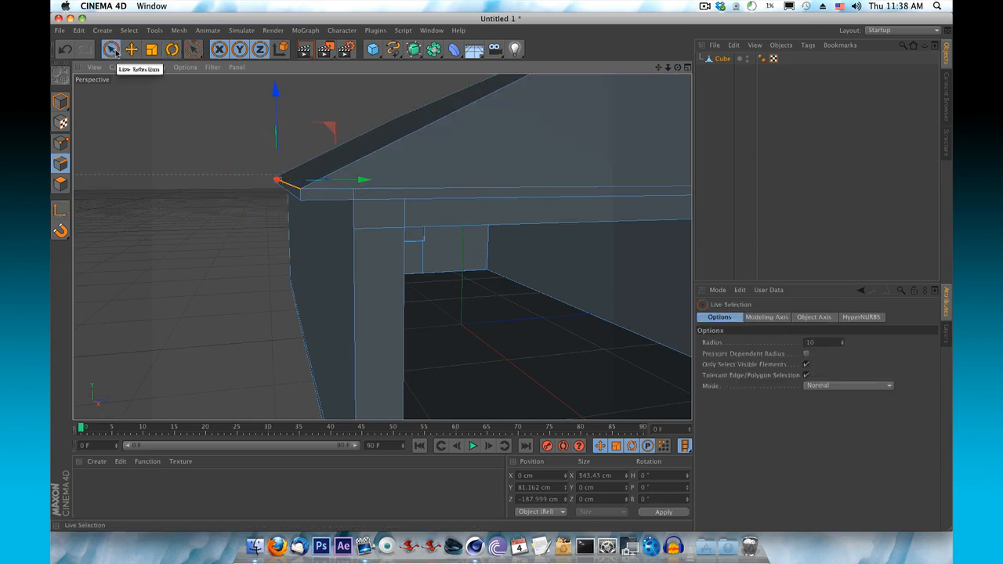
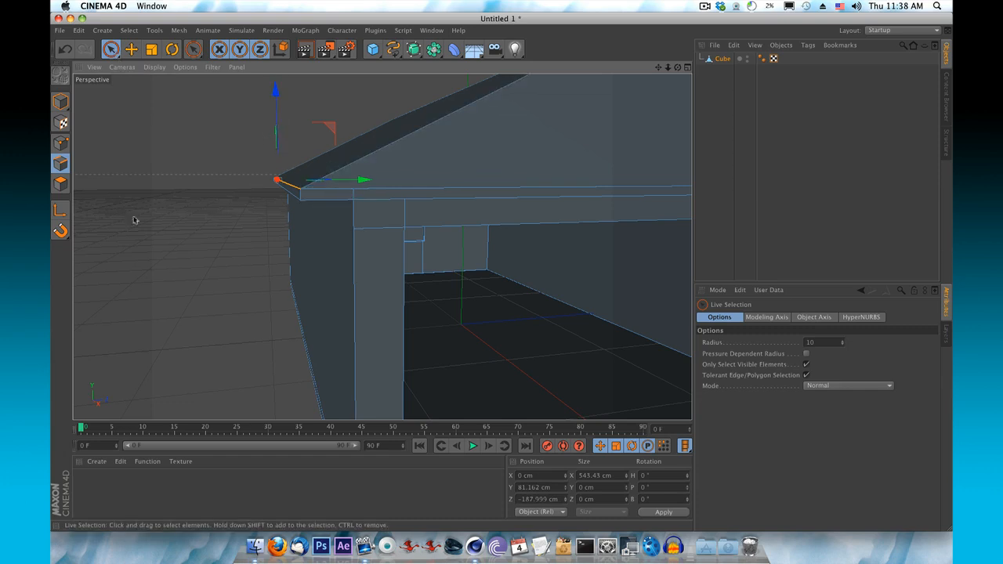
Rotate the eave edge's axis to follow the roof slope, at a pitch of about 27.9°.
{"action": "left_click", "coordinate": [61, 210]}
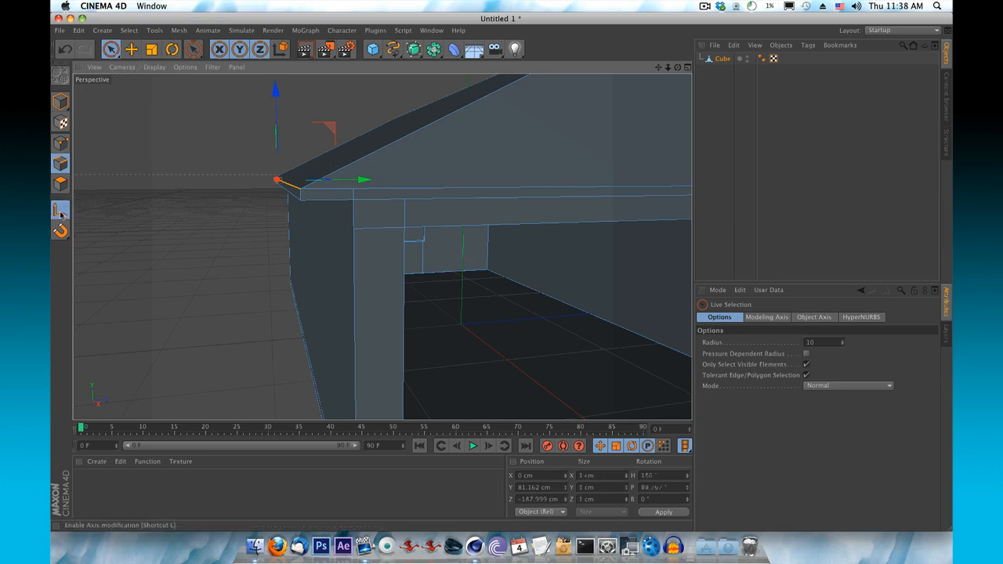
{"action": "left_click", "coordinate": [171, 50]}
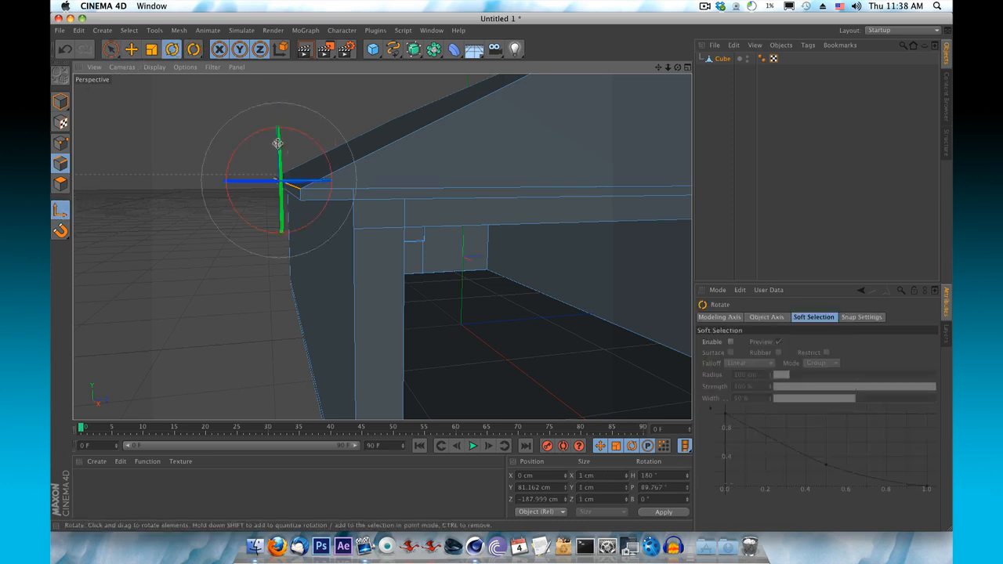
{"action": "left_click_drag", "start_coordinate": [238, 151], "coordinate": [281, 134]}
{"action": "key", "text": "super+z"}
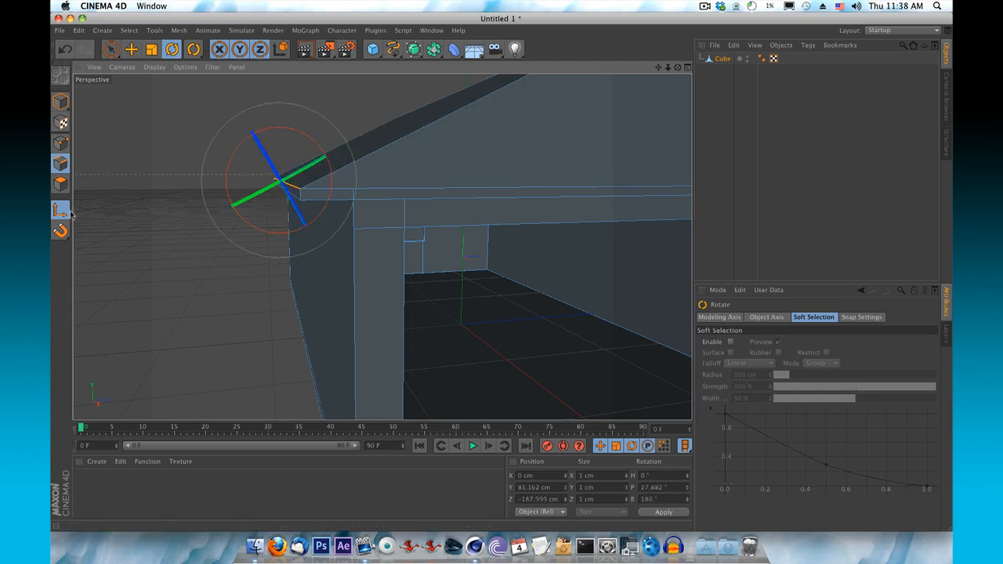
Move the selected eave edge outward along the roof slope to about Y 80.1 cm, Z -190 cm.
{"action": "left_click", "coordinate": [132, 50]}
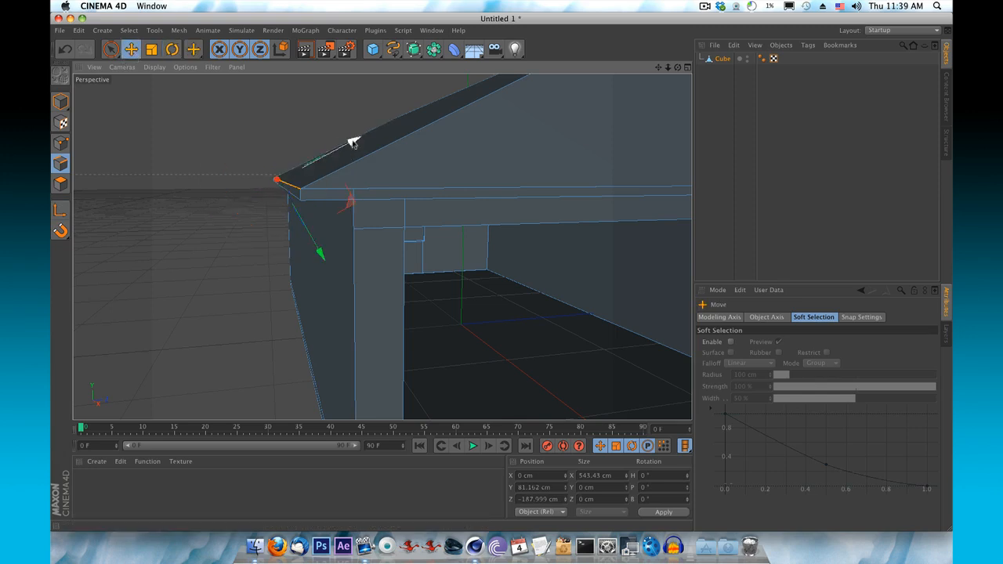
{"action": "mouse_move", "coordinate": [381, 246]}
{"action": "left_mouse_down", "text": "alt"}
{"action": "mouse_move", "coordinate": [380, 227]}
{"action": "mouse_move", "coordinate": [381, 251]}
{"action": "left_mouse_up", "text": "alt"}
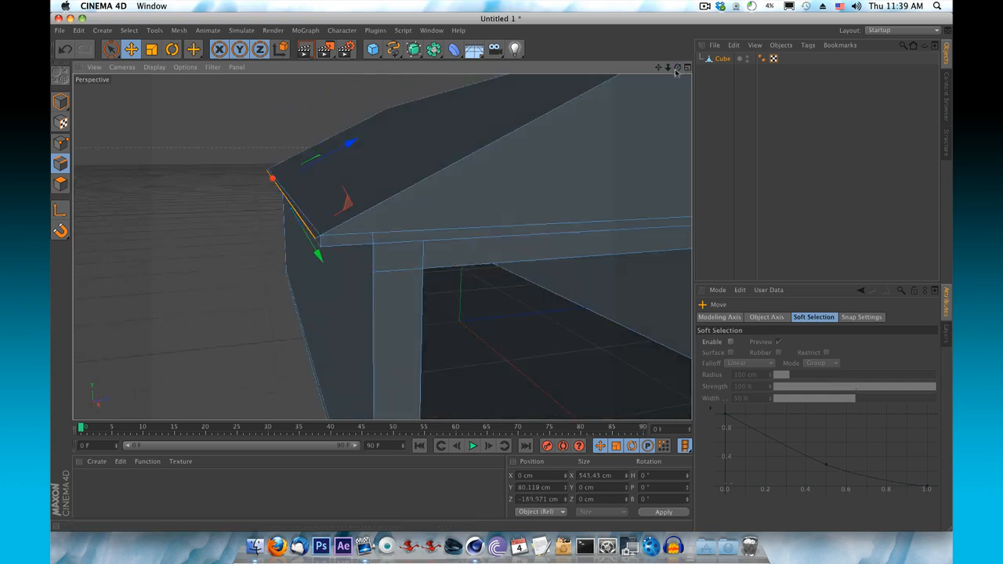
{"action": "mouse_move", "coordinate": [677, 67]}
{"action": "left_mouse_down"}
{"action": "mouse_move", "coordinate": [674, 88]}
{"action": "mouse_move", "coordinate": [667, 73]}
{"action": "left_mouse_up"}
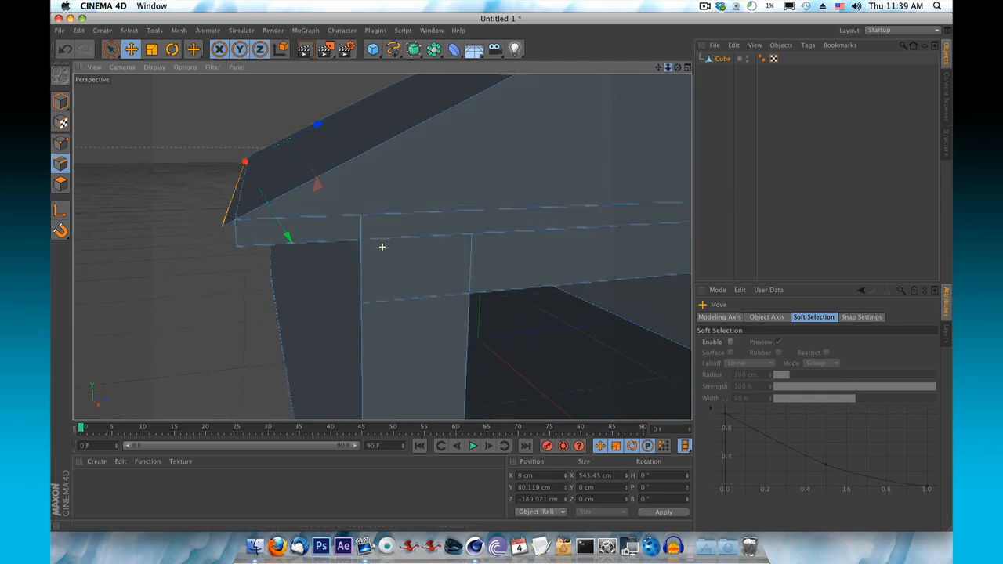
{"action": "left_click_drag", "start_coordinate": [381, 246], "coordinate": [384, 249], "text": "alt"}
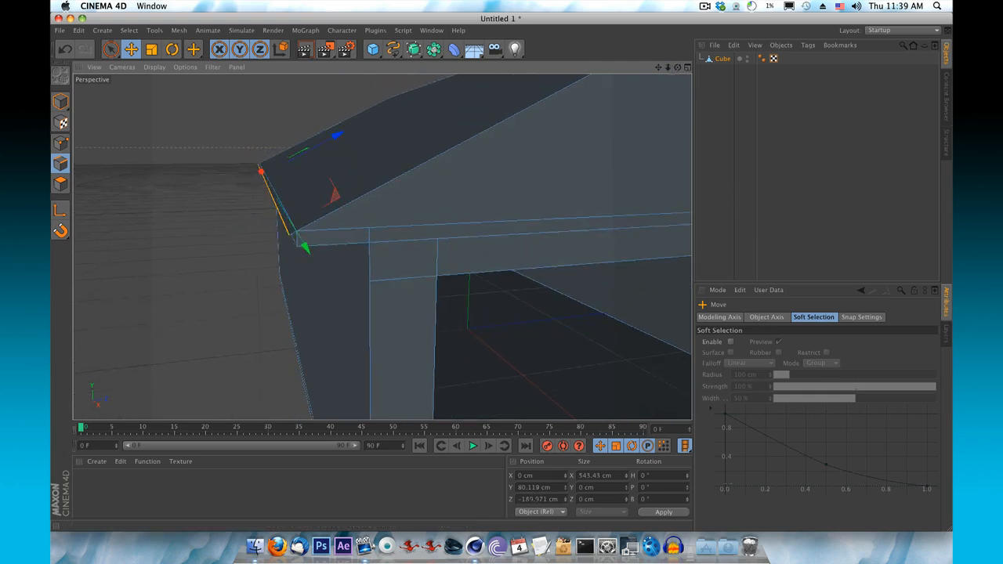
Select the matching upper long edge of the roof on the opposite eave.
{"action": "left_click_drag", "start_coordinate": [667, 67], "coordinate": [382, 246]}
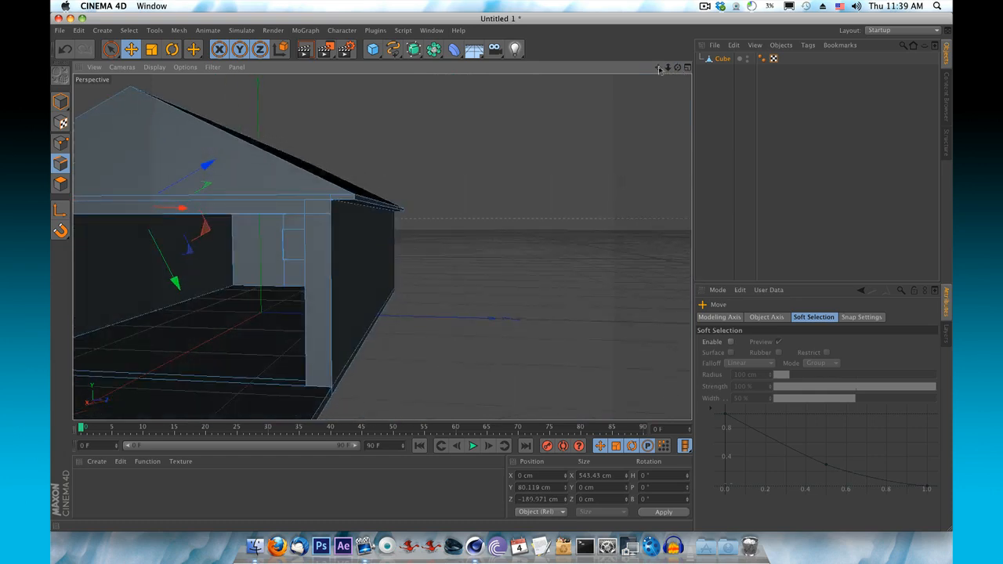
{"action": "left_click_drag", "start_coordinate": [659, 69], "coordinate": [667, 69]}
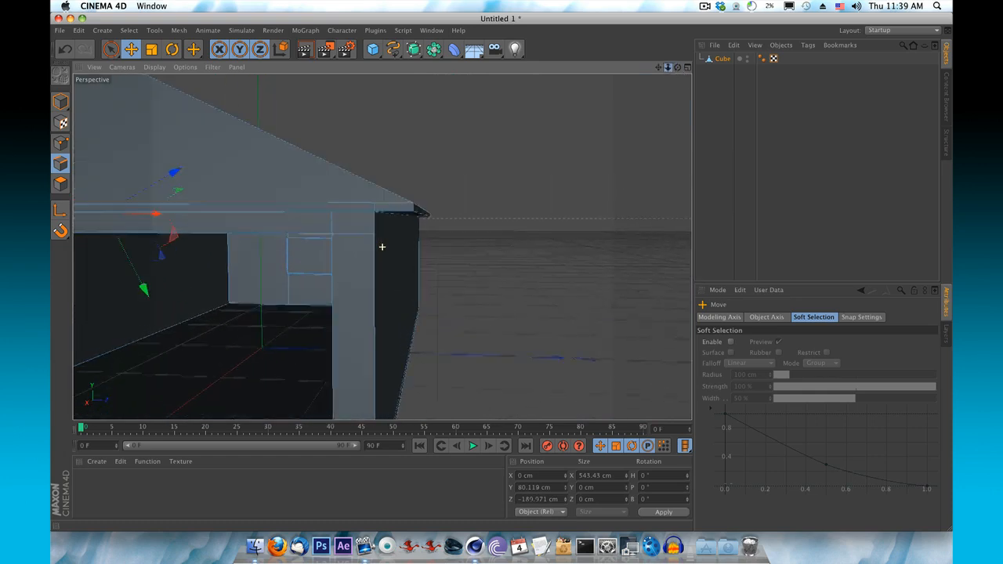
{"action": "left_click_drag", "start_coordinate": [382, 247], "coordinate": [382, 246]}
{"action": "left_click_drag", "start_coordinate": [677, 68], "coordinate": [382, 246]}
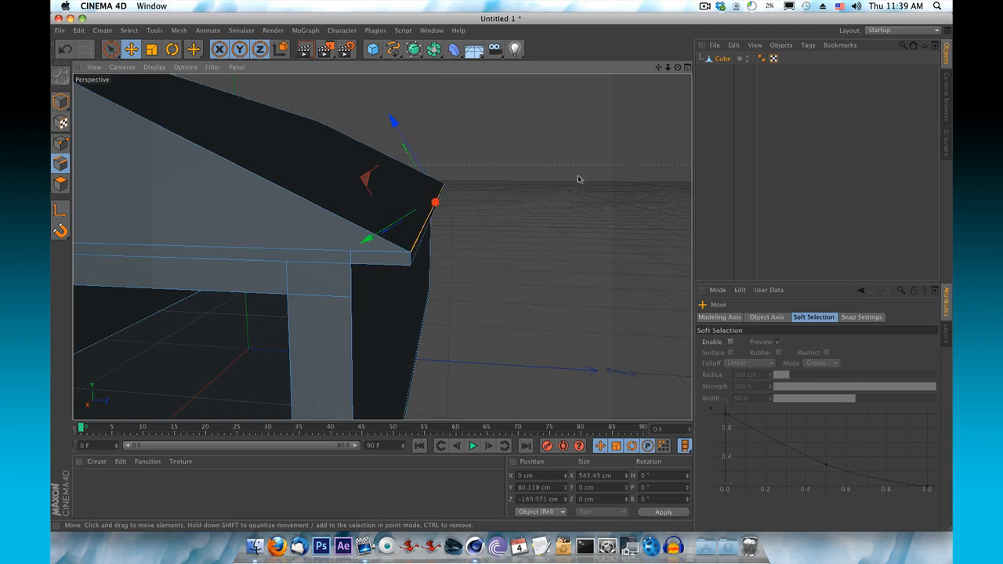
Enable axis modification and rotate the selected eave edge's axis to follow the roof slope, at a pitch of about 28.5°.
{"action": "left_click", "coordinate": [60, 210]}
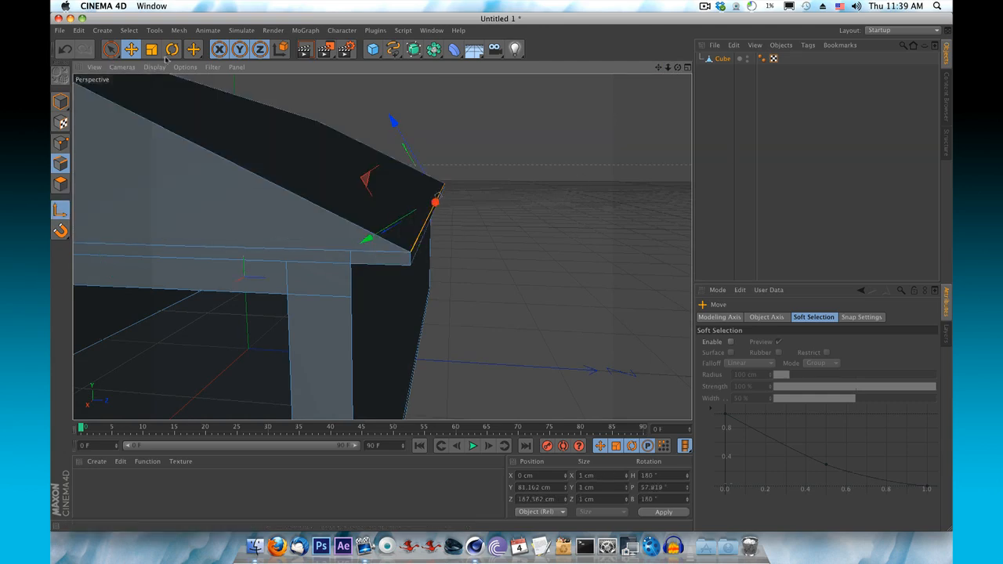
{"action": "key", "text": "r"}
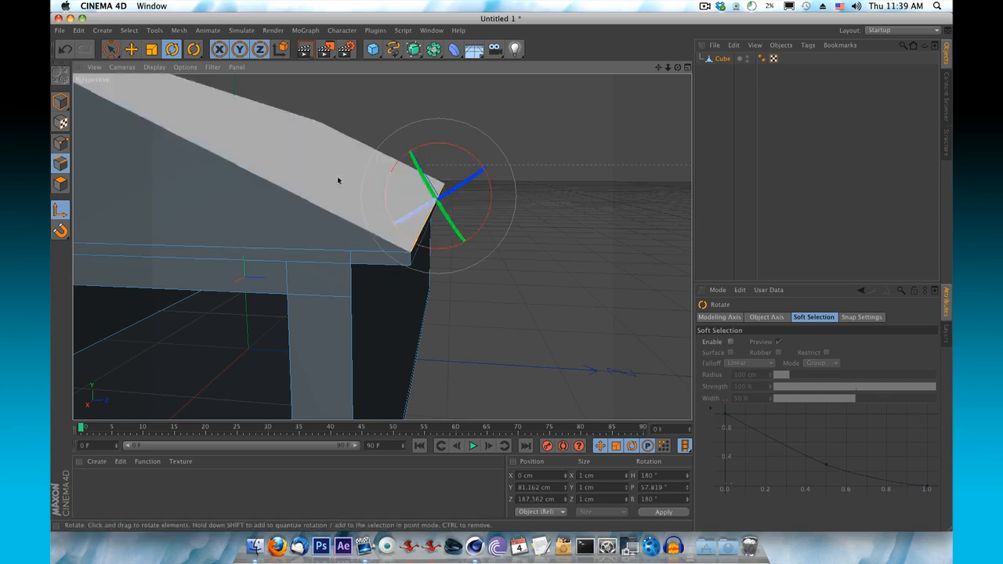
{"action": "left_click_drag", "start_coordinate": [487, 199], "coordinate": [479, 174]}
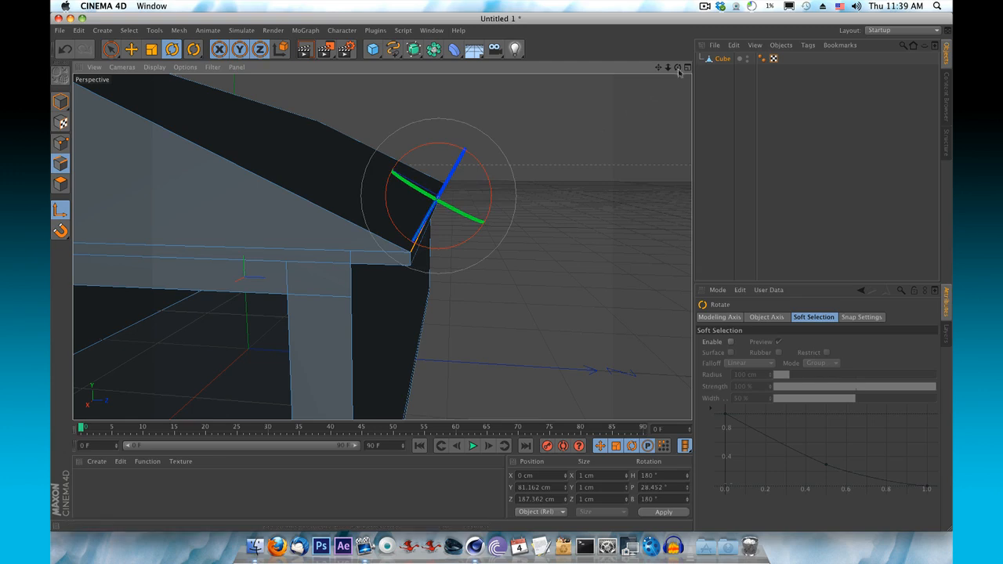
{"action": "left_click_drag", "start_coordinate": [678, 68], "coordinate": [382, 246]}
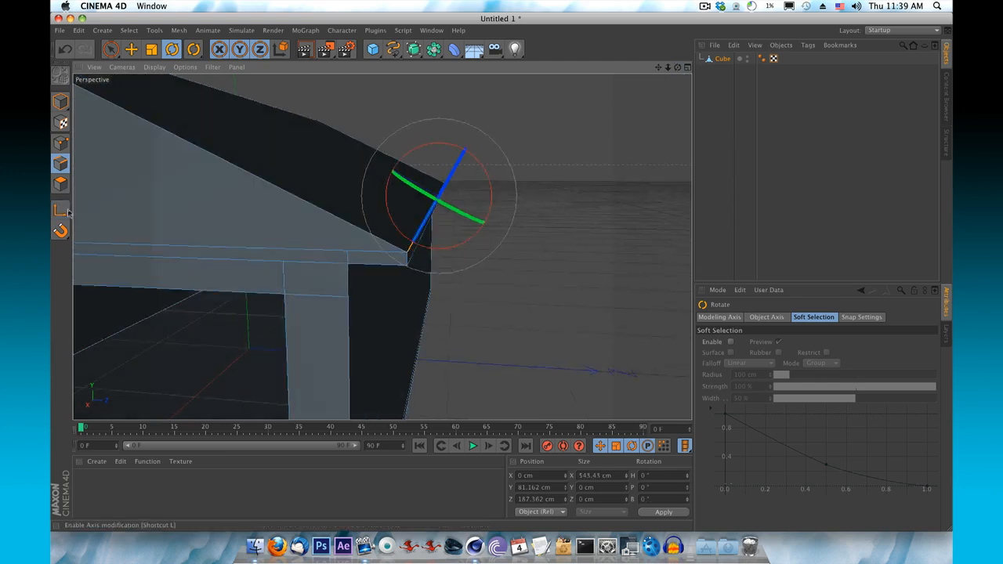
Turn off axis modification and move the eave edge outward along the roof slope to about Y 80.2 cm, Z 189 cm.
{"action": "left_click", "coordinate": [131, 49]}
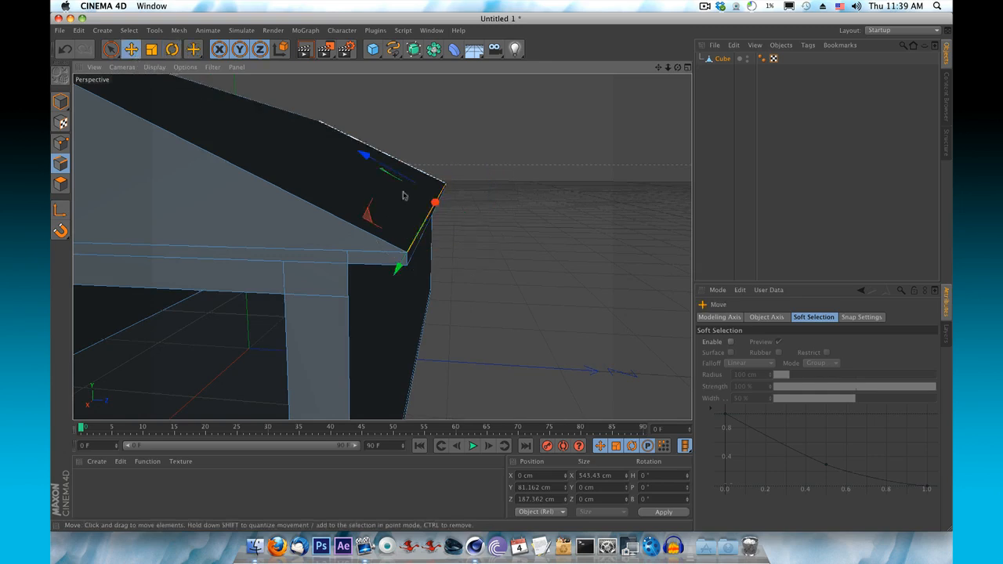
{"action": "left_click_drag", "start_coordinate": [362, 156], "coordinate": [365, 159]}
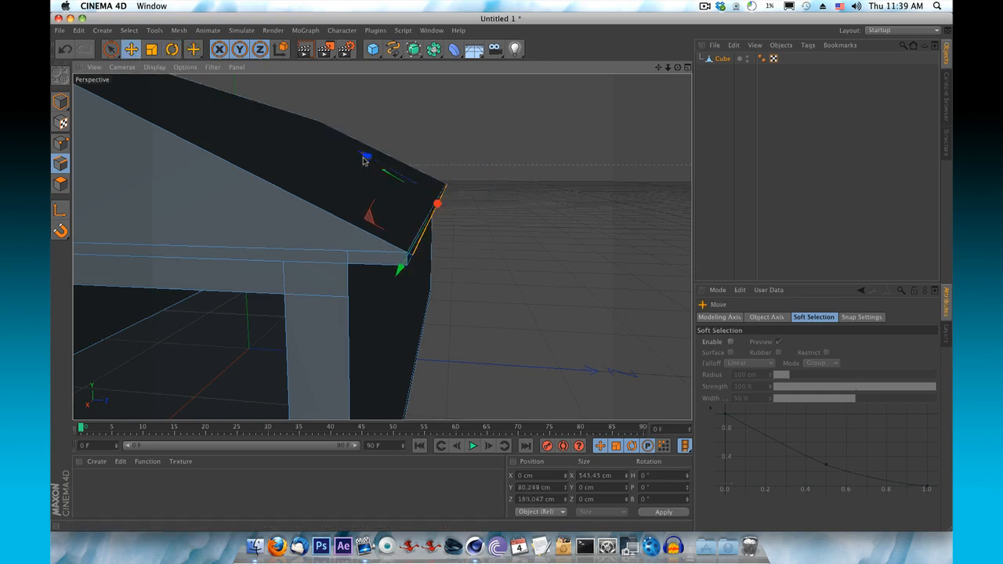
{"action": "mouse_move", "coordinate": [676, 68]}
{"action": "left_mouse_down"}
{"action": "mouse_move", "coordinate": [684, 38]}
{"action": "mouse_move", "coordinate": [680, 61]}
{"action": "left_mouse_up"}
Switch to Object mode, deselect the house and examine its overall shape with the extended roof from outside.
{"action": "left_click", "coordinate": [61, 102]}
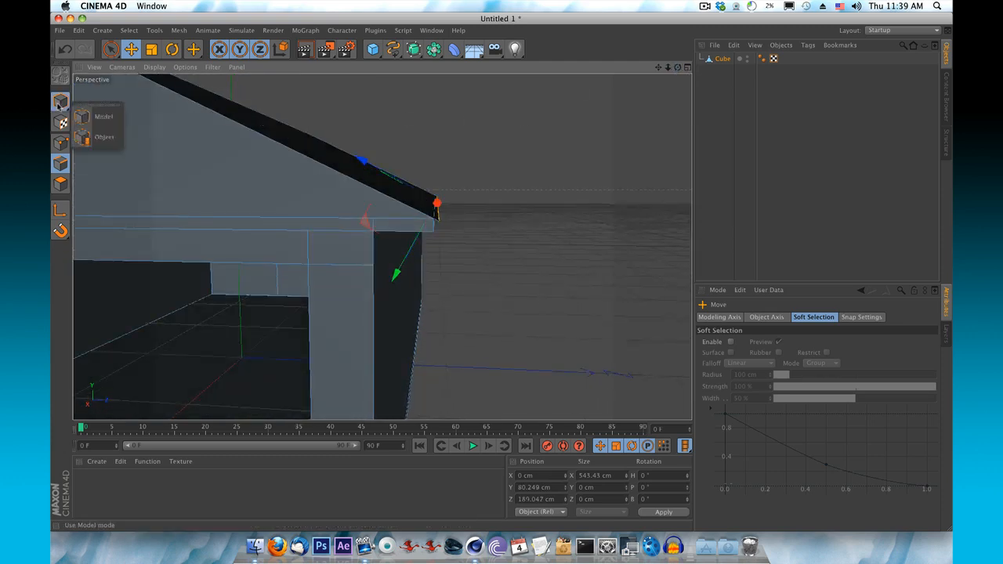
{"action": "left_click", "coordinate": [94, 138]}
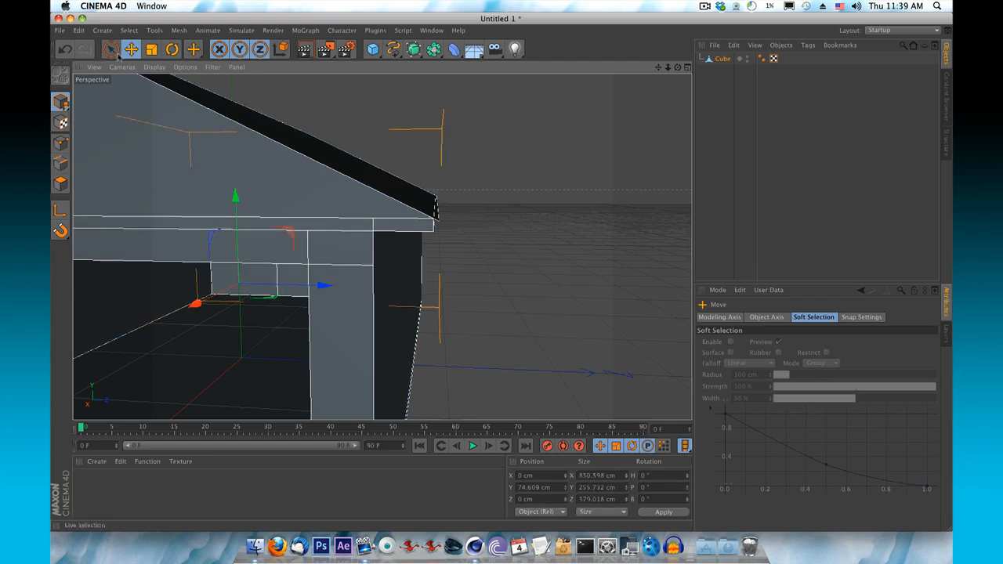
{"action": "left_click", "coordinate": [112, 49]}
{"action": "left_click", "coordinate": [525, 136]}
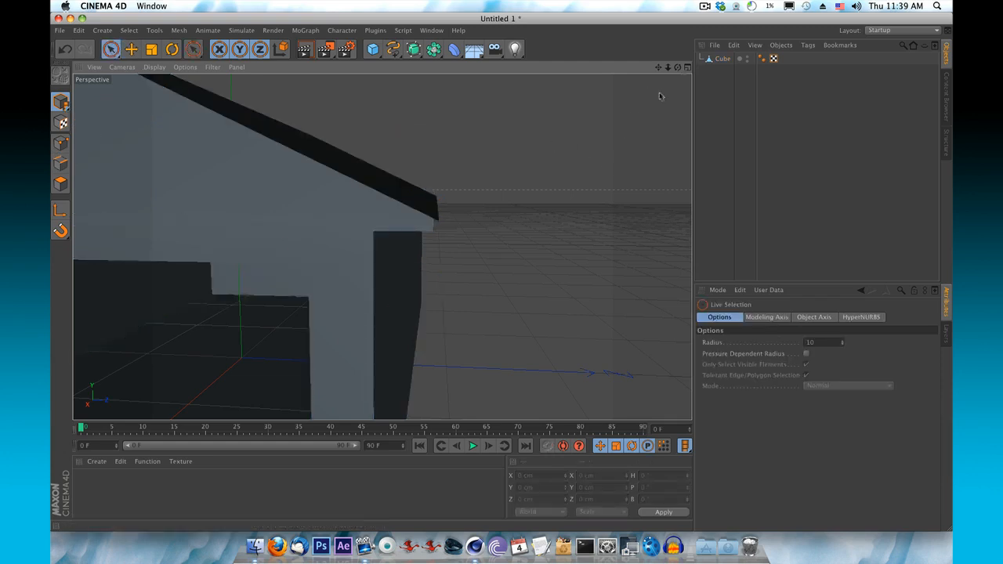
{"action": "left_click_drag", "start_coordinate": [677, 67], "coordinate": [653, 103]}
{"action": "left_click_drag", "start_coordinate": [677, 69], "coordinate": [655, 71]}
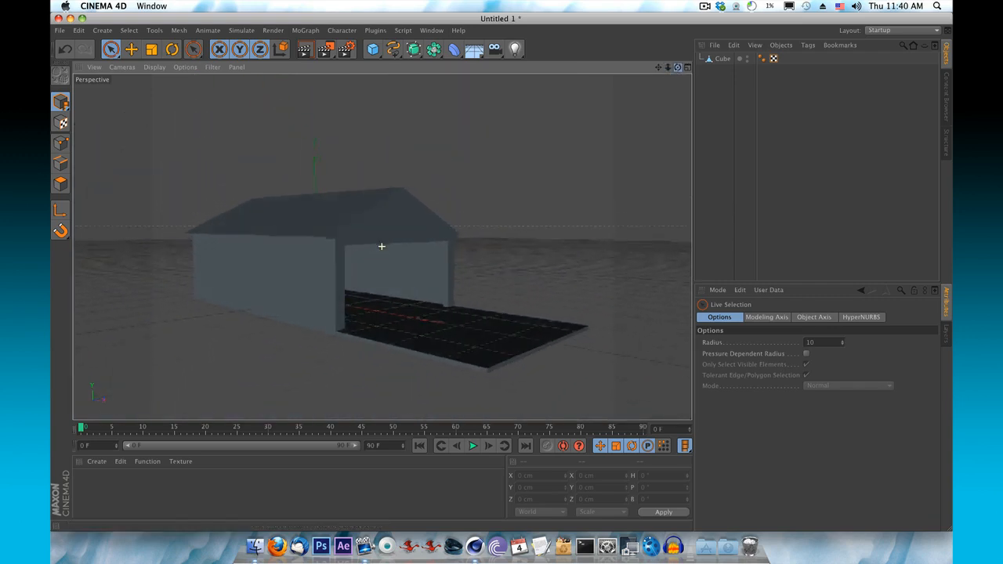